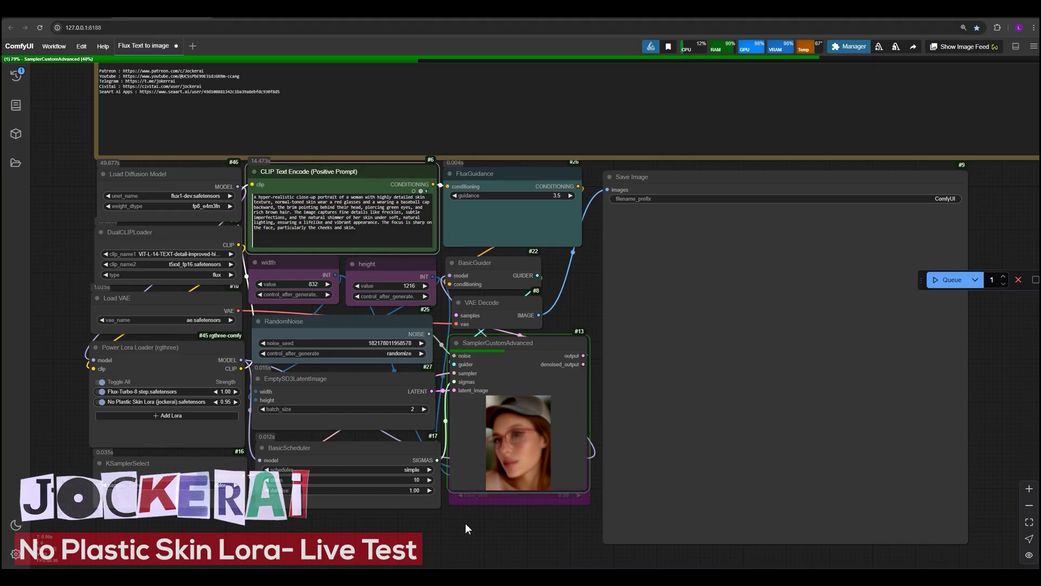
Examine the Power Lora Loader's Flux-Turbo and No Plastic Skin LoRAs and their strengths
scroll(436, 506, "up", 3)
left_click_drag(468, 530, 647, 546)
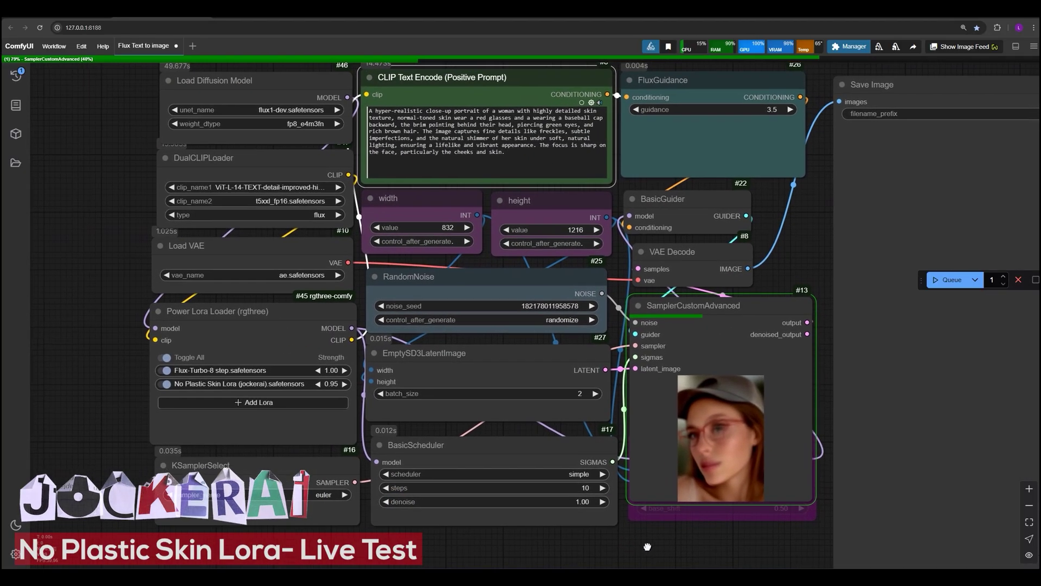
scroll(147, 389, "up", 1)
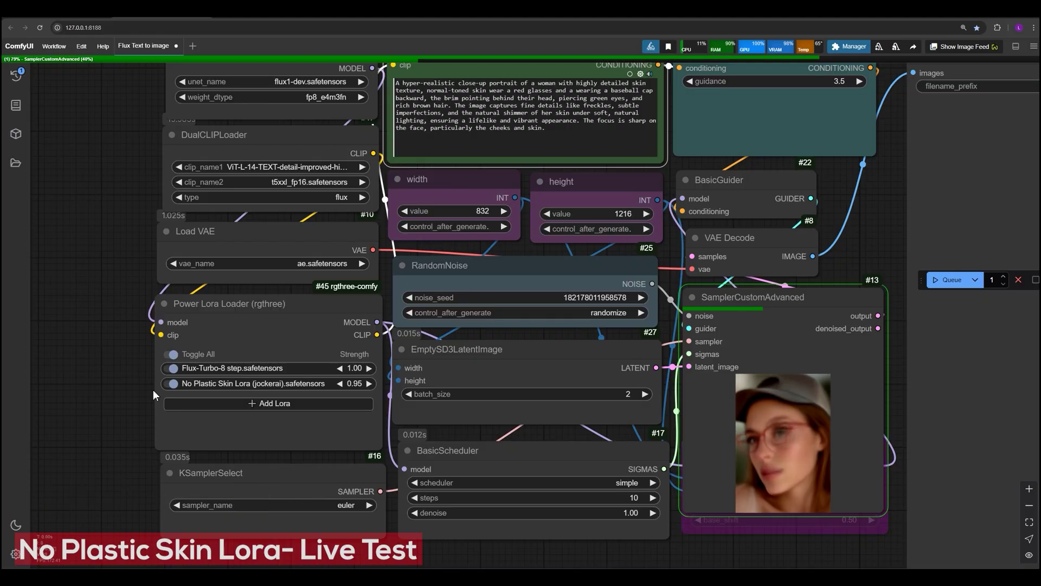
scroll(153, 390, "up", 2)
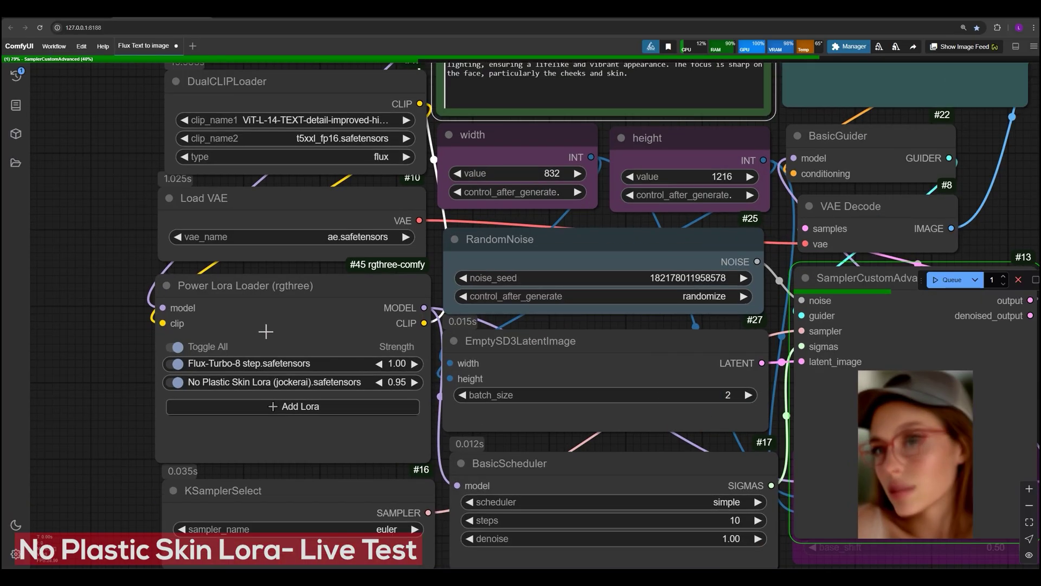
left_click_drag(274, 295, 274, 290)
scroll(517, 464, "down", 3)
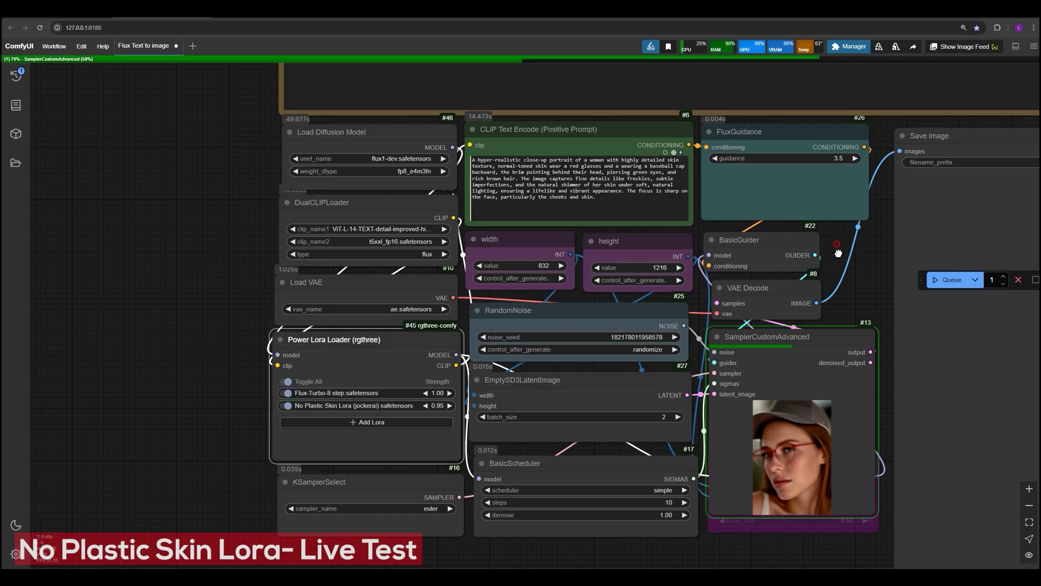
Review the portrait description in the CLIP Text Encode (Positive Prompt) node
left_click_drag(838, 254, 827, 306)
scroll(620, 287, "up", 2)
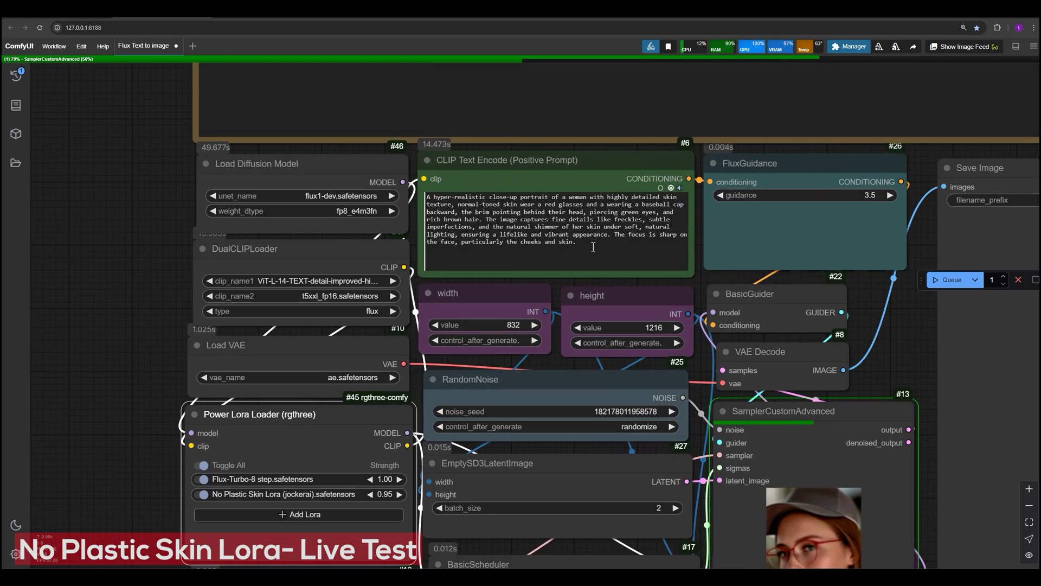
left_click_drag(594, 245, 418, 191)
left_click(470, 210)
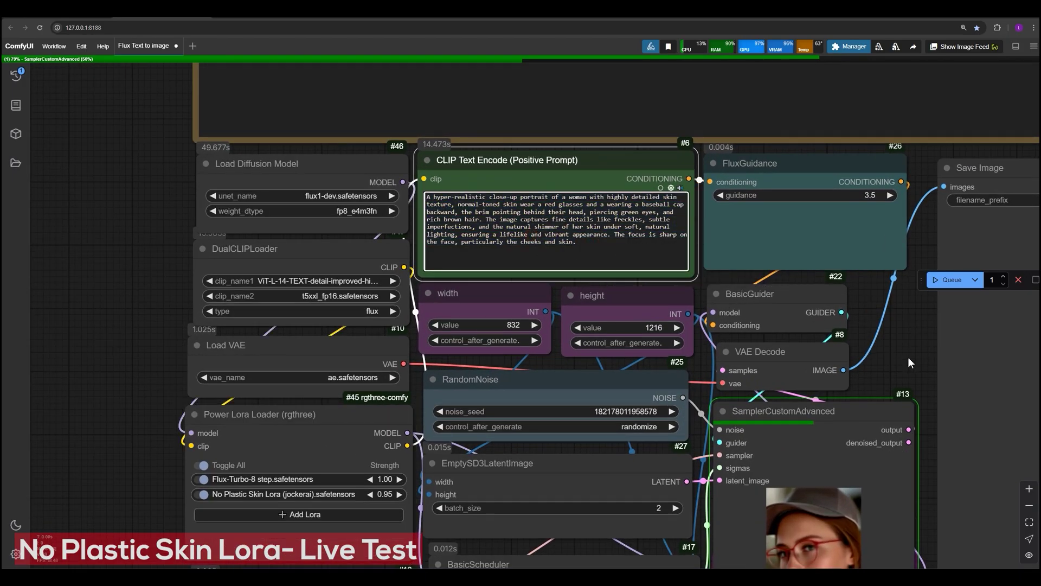
Check the SamplerCustomAdvanced preview and look over the Save Image node for the finished portraits
left_click_drag(857, 333, 636, 216)
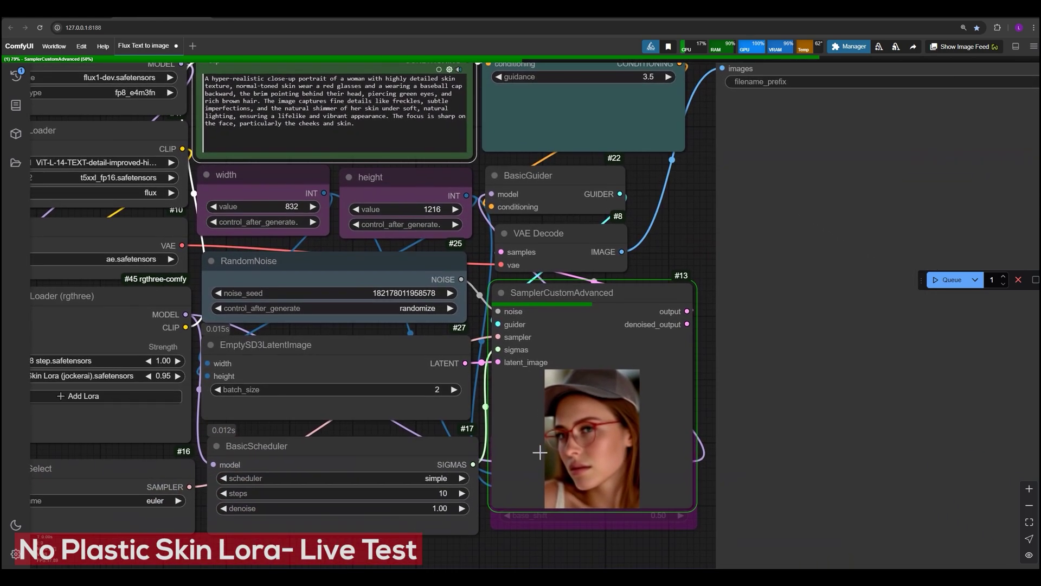
scroll(539, 451, "down", 3)
left_click_drag(610, 542, 509, 528)
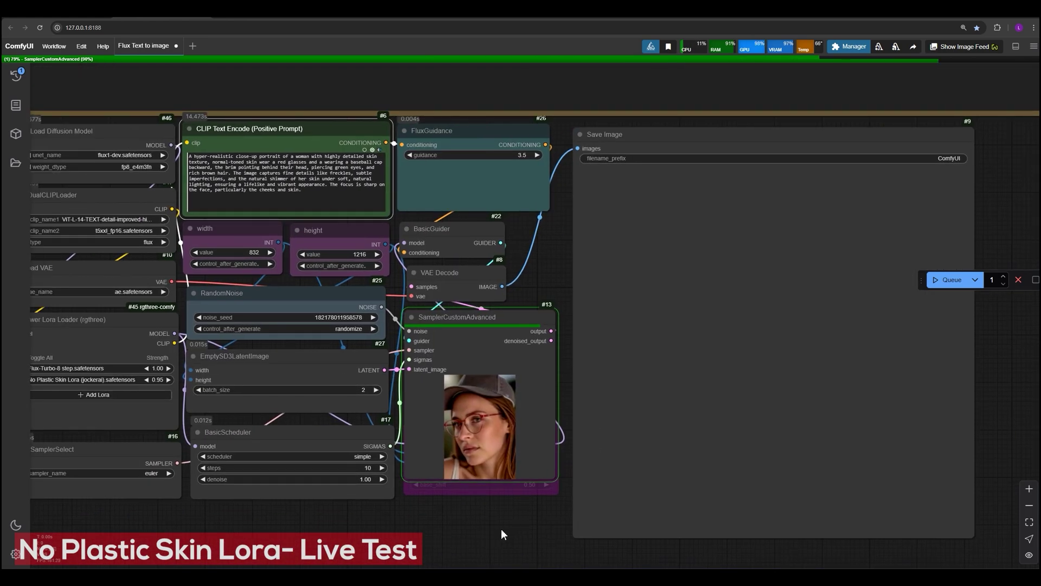
left_click_drag(1033, 423, 887, 413)
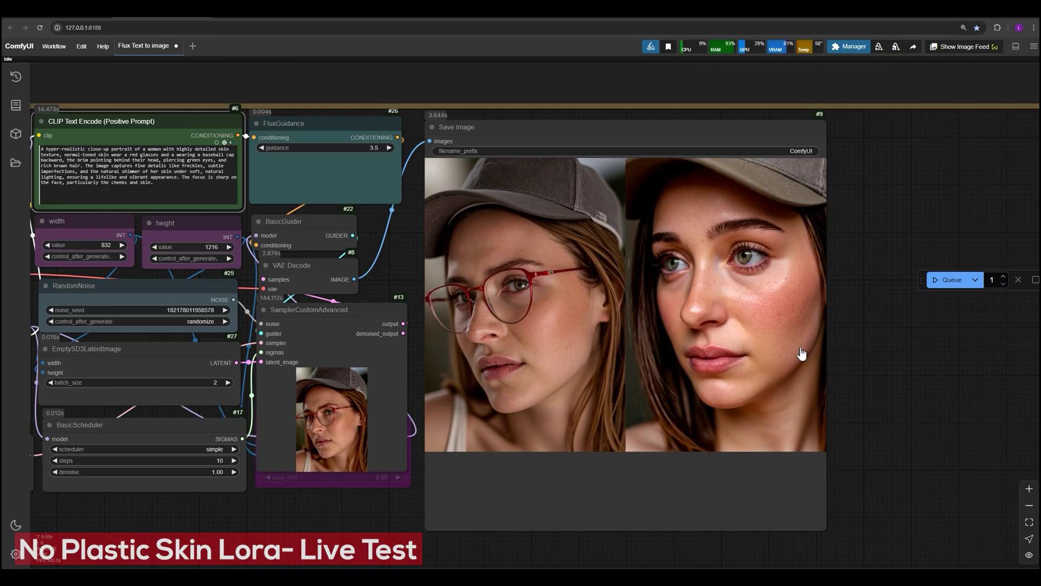
Enlarge the generated portrait of the woman with red glasses and examine her skin texture up close
scroll(804, 353, "up", 2)
scroll(533, 335, "up", 1)
scroll(533, 334, "up", 2)
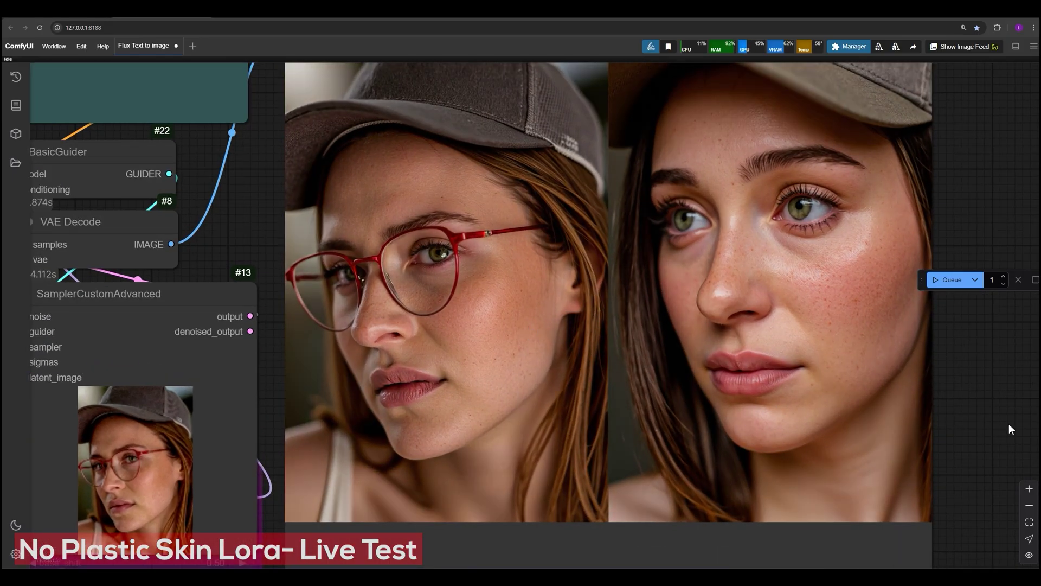
scroll(1024, 425, "up", 2)
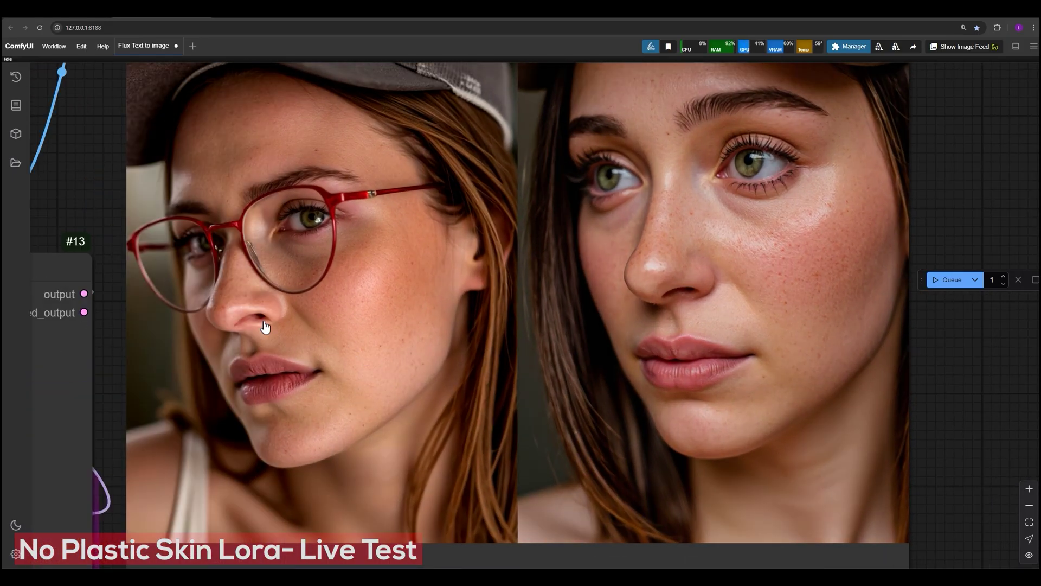
left_click(264, 317)
scroll(995, 344, "down", 3)
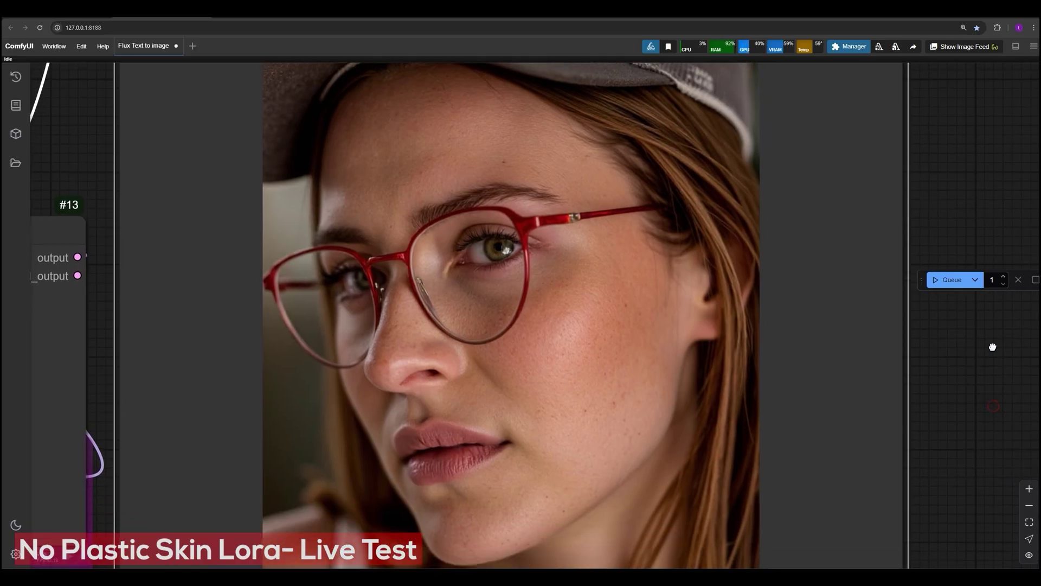
scroll(605, 353, "up", 3)
Inspect the second portrait's skin, switch back to the first one and examine its cheek and facial details closely
scroll(604, 353, "down", 5)
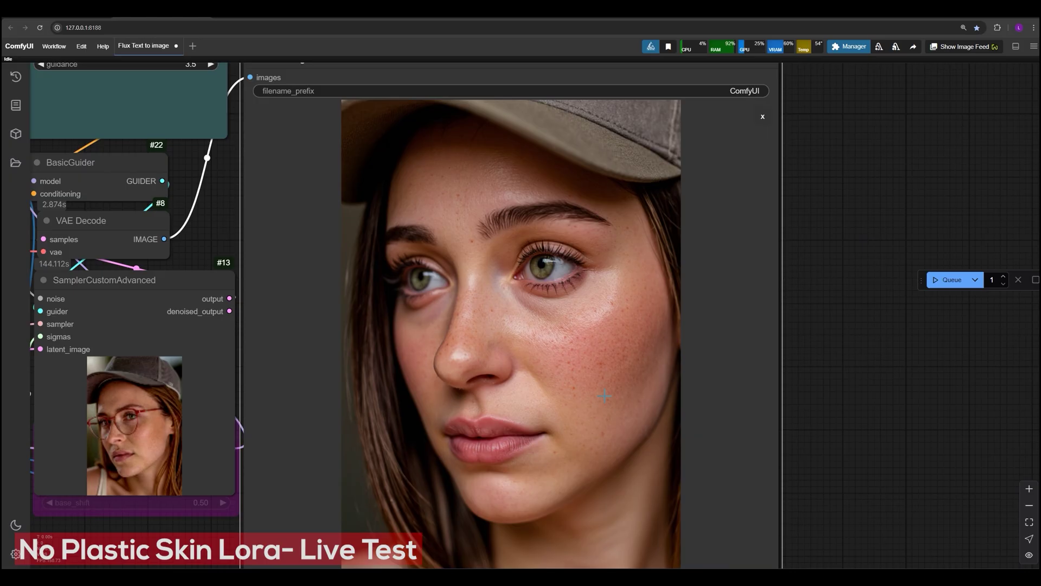
left_click_drag(605, 396, 648, 307)
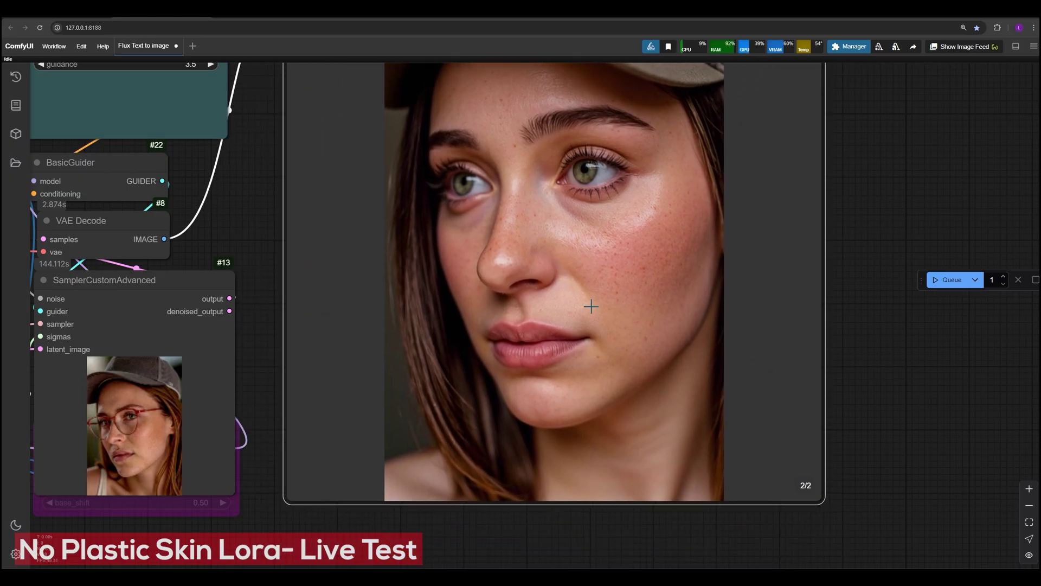
left_click(802, 486)
scroll(563, 271, "up", 4)
left_click_drag(565, 272, 641, 309)
scroll(641, 310, "up", 5)
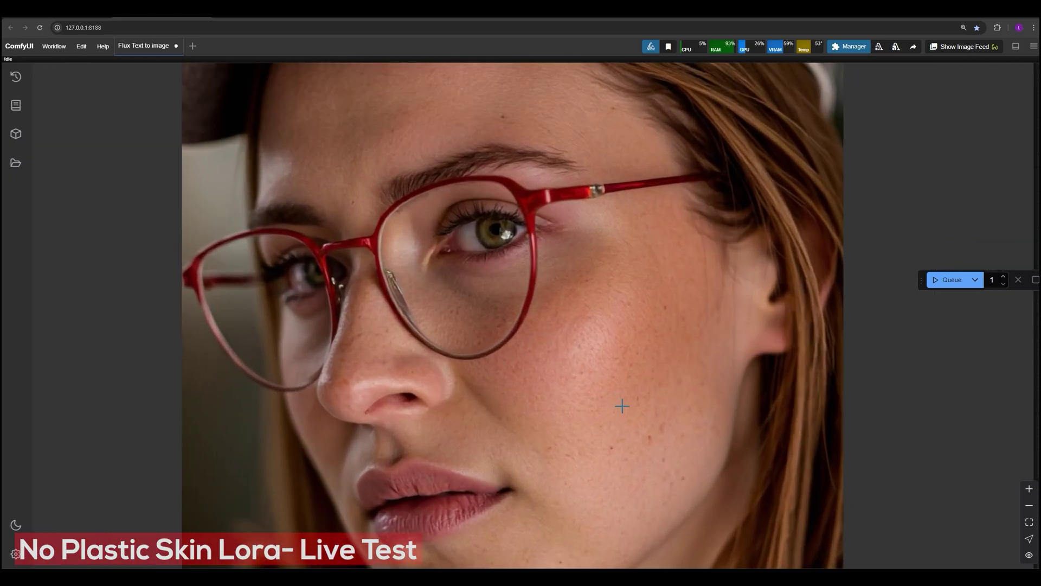
scroll(622, 409, "down", 3)
left_click_drag(326, 335, 666, 245)
scroll(570, 342, "down", 4)
Check the Power Lora Loader settings and the BasicScheduler steps value, accepting it as 10
left_click_drag(579, 240, 870, 311)
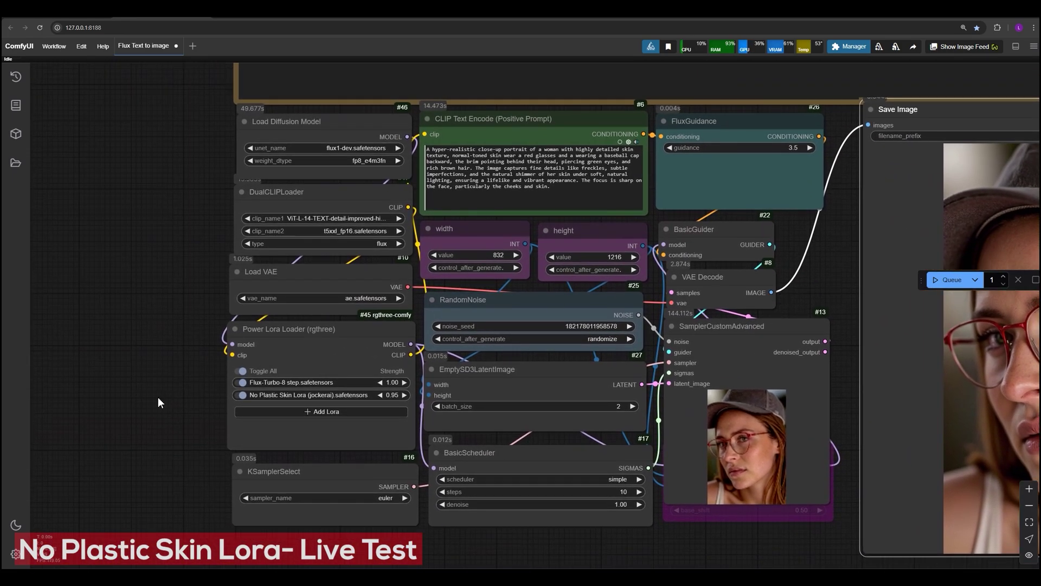
scroll(162, 402, "up", 3)
left_click(351, 395)
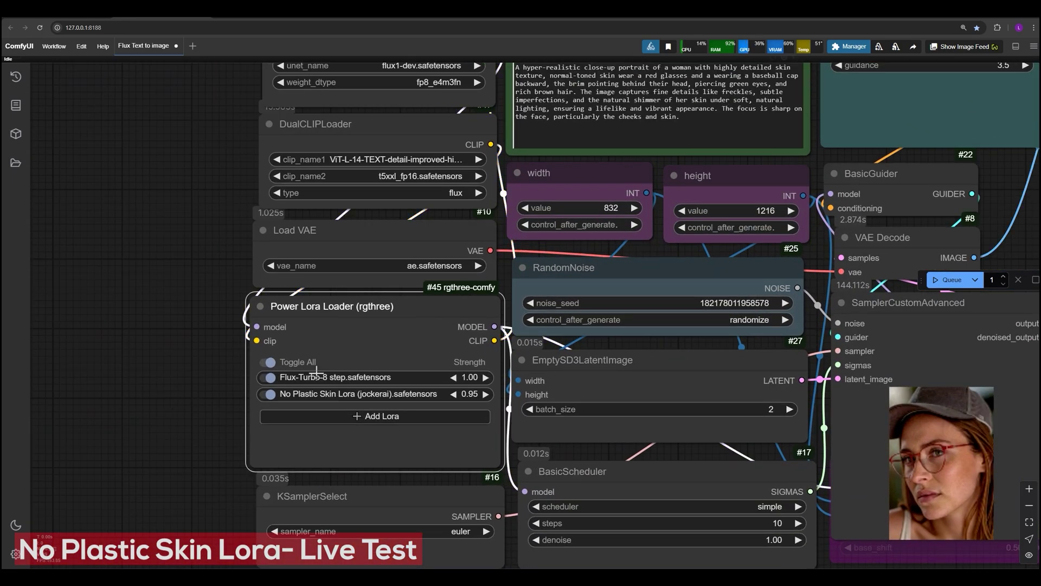
left_click_drag(763, 462, 746, 439)
left_click(764, 476)
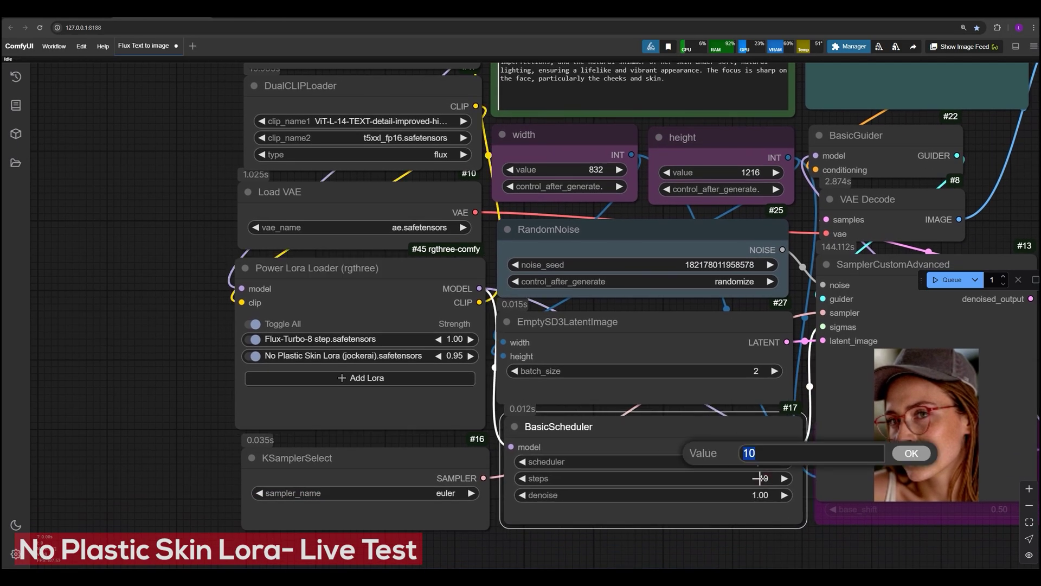
key("Return")
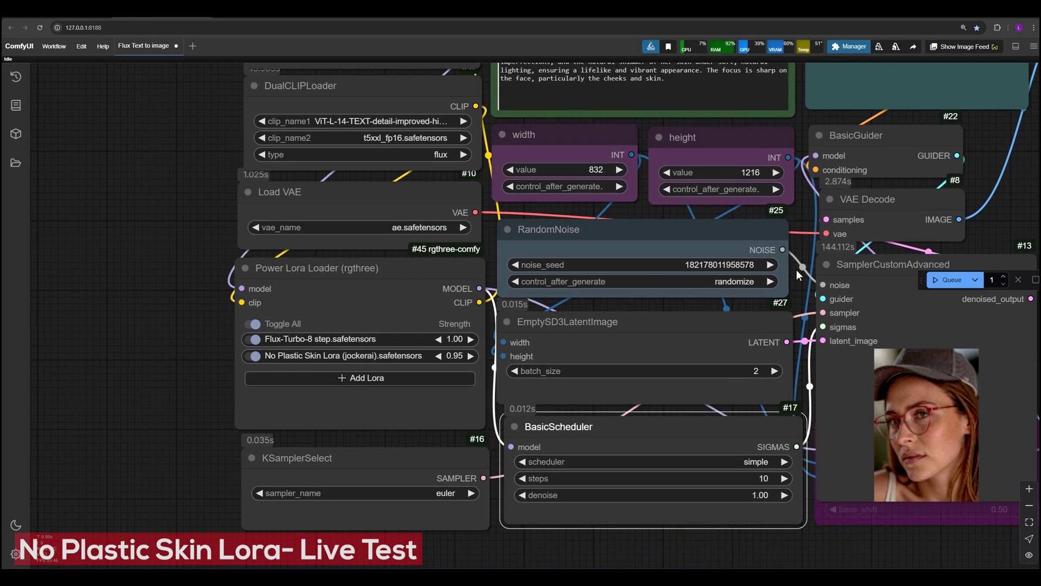
Highlight the entire positive prompt text to point it out, and deselect it
left_click_drag(796, 272, 765, 486)
scroll(339, 248, "up", 3)
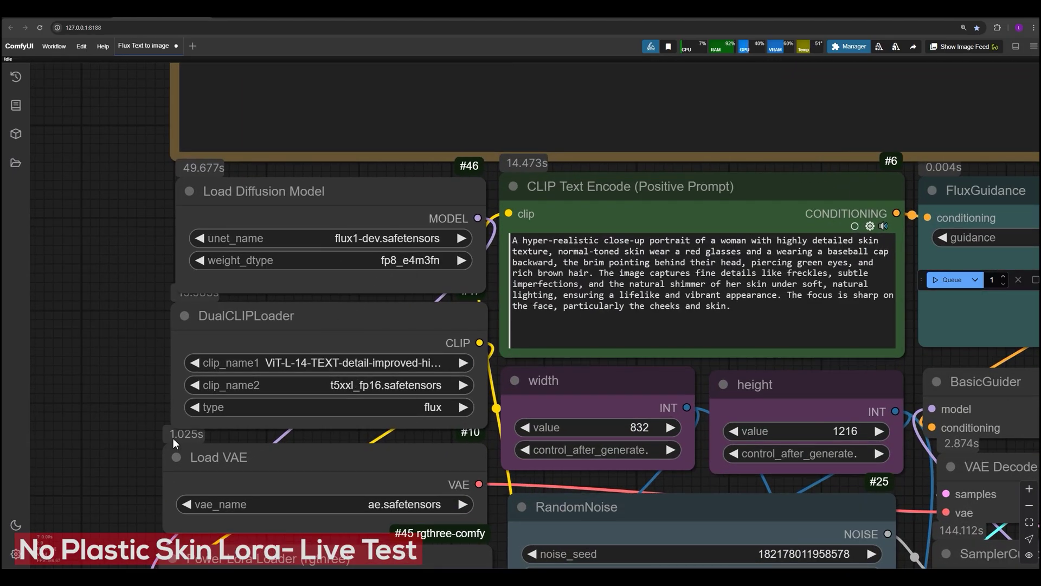
triple_click(694, 298)
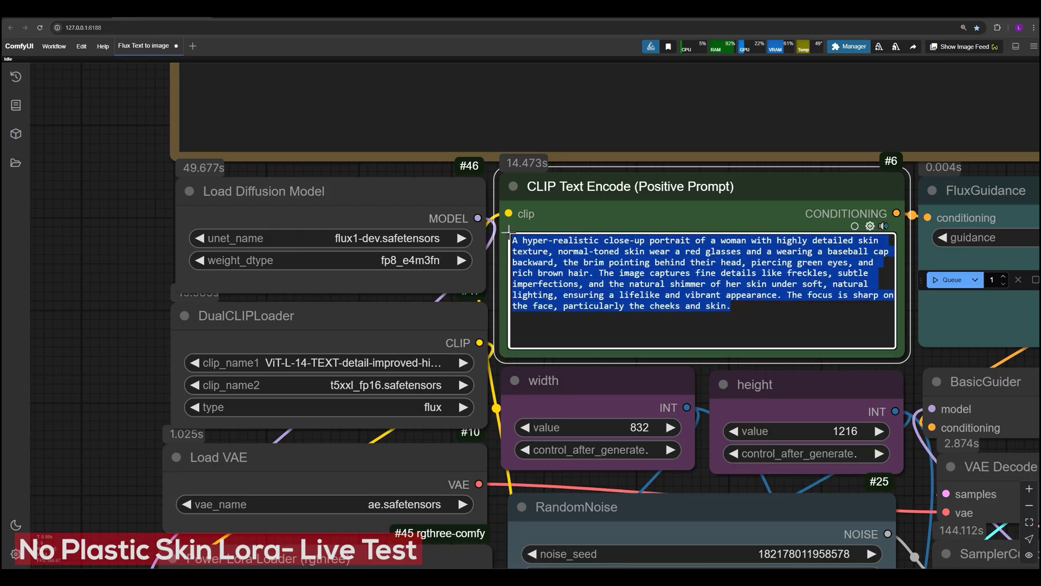
left_click(779, 364)
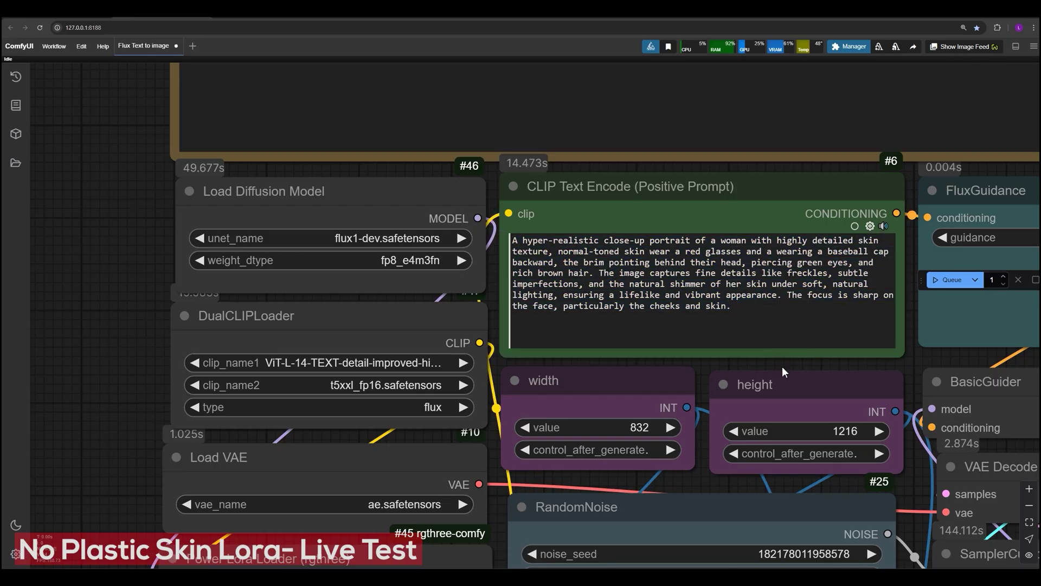
Nudge the RandomNoise node slightly and queue another generation of the workflow
left_click_drag(782, 366, 616, 264)
scroll(666, 320, "down", 2)
scroll(666, 320, "down", 2)
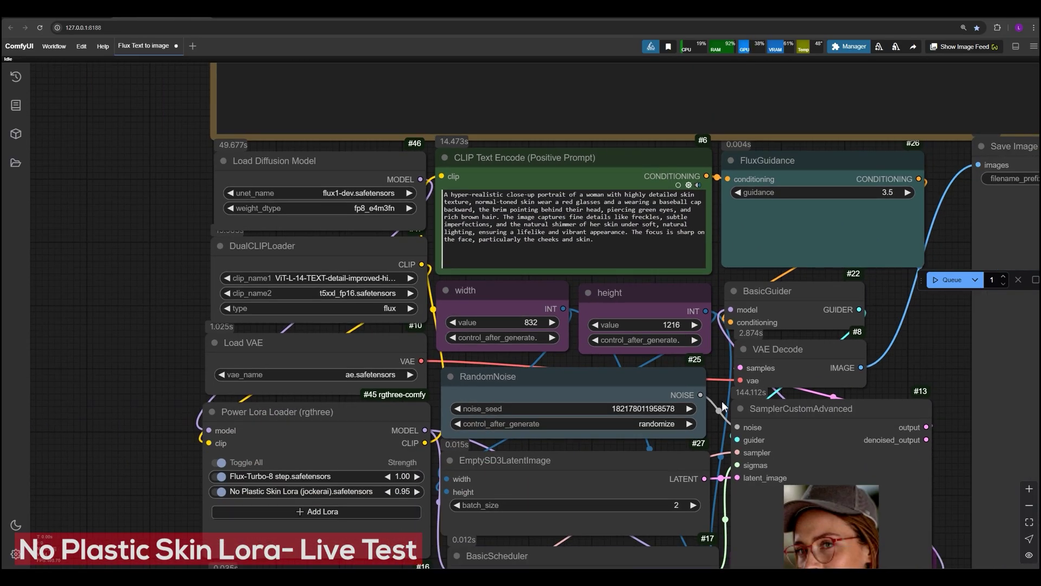
left_click_drag(646, 379, 653, 377)
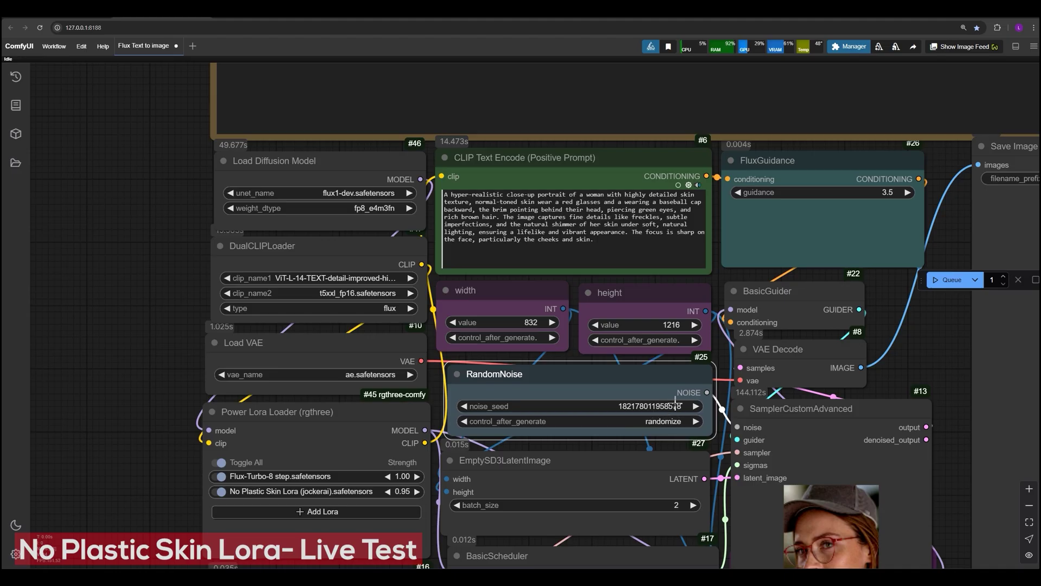
left_click(949, 279)
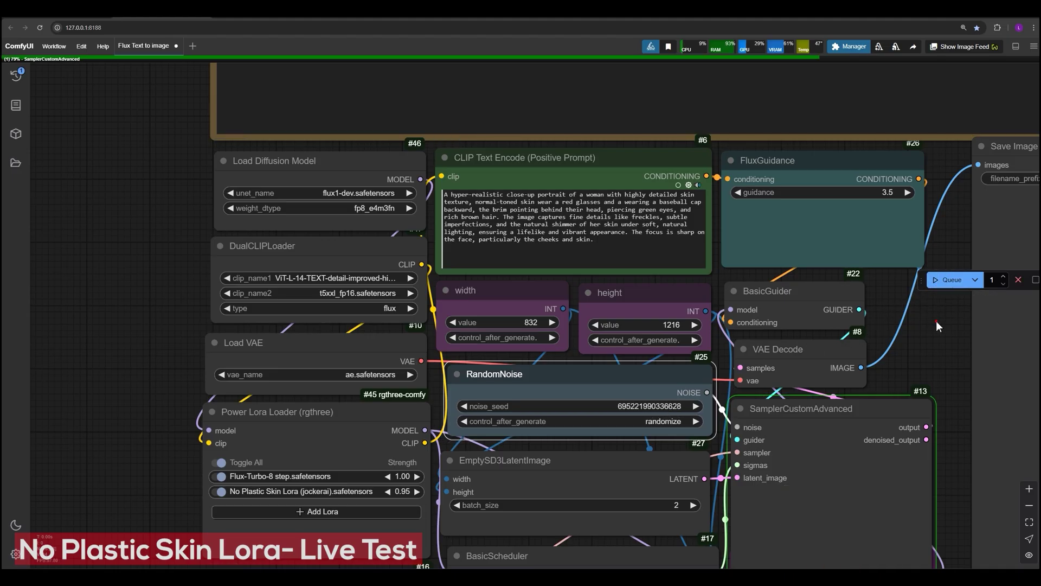
Replace the word "freckles" in the positive prompt with "skin texture"
left_click_drag(935, 322, 847, 345)
scroll(625, 310, "up", 2)
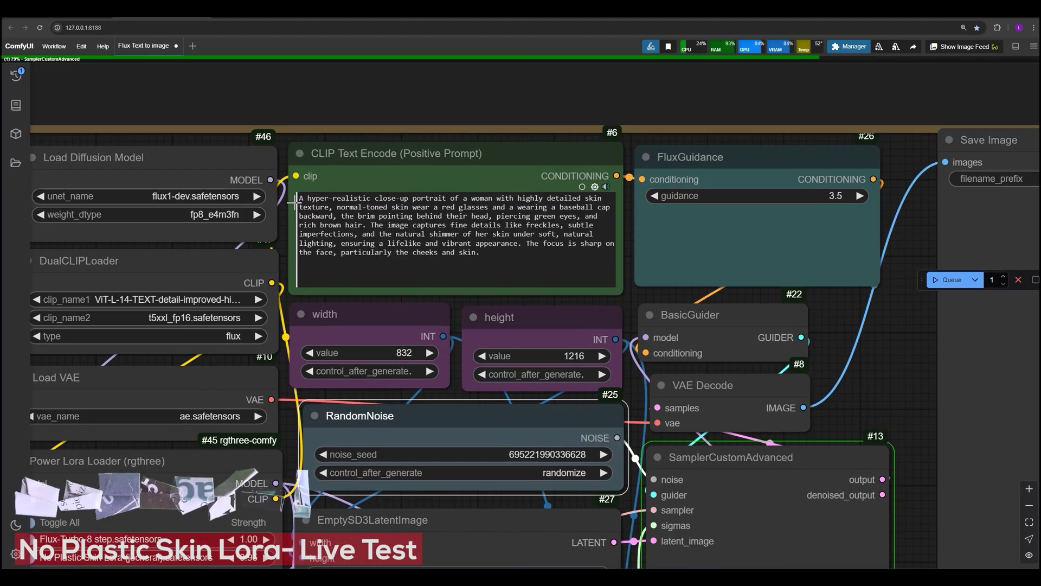
triple_click(333, 198)
left_click(465, 244)
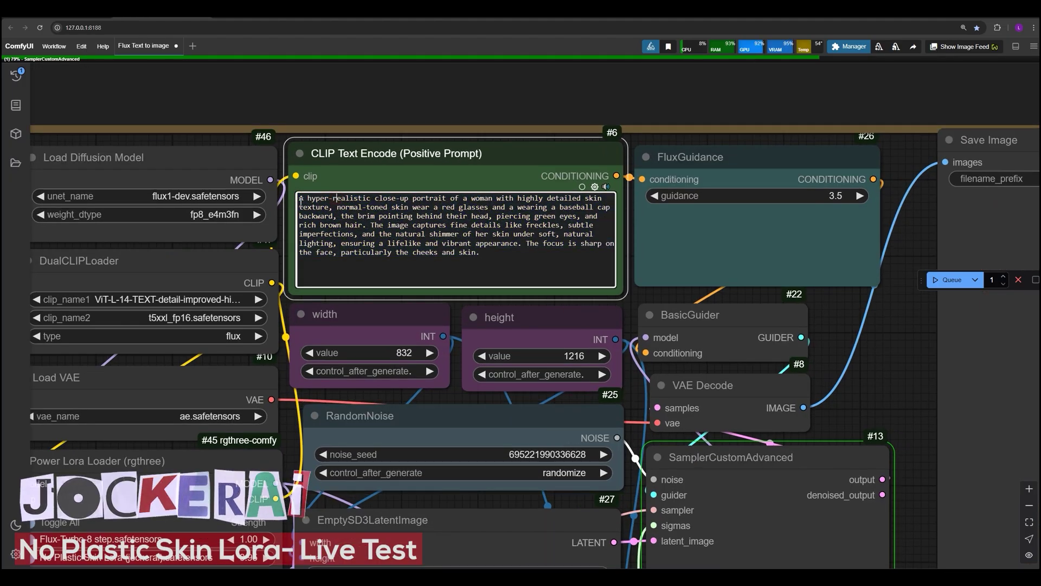
double_click(541, 225)
type("skin texture")
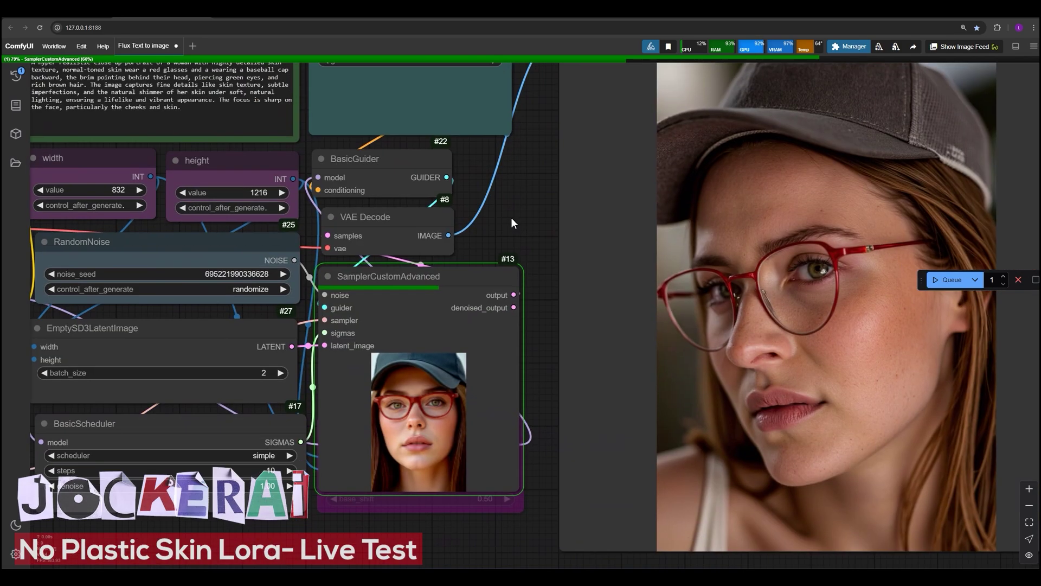
Follow the new generation in the sampler preview and view both resulting portraits in the Save Image node
scroll(511, 219, "down", 2)
scroll(867, 347, "up", 9)
scroll(846, 374, "down", 8)
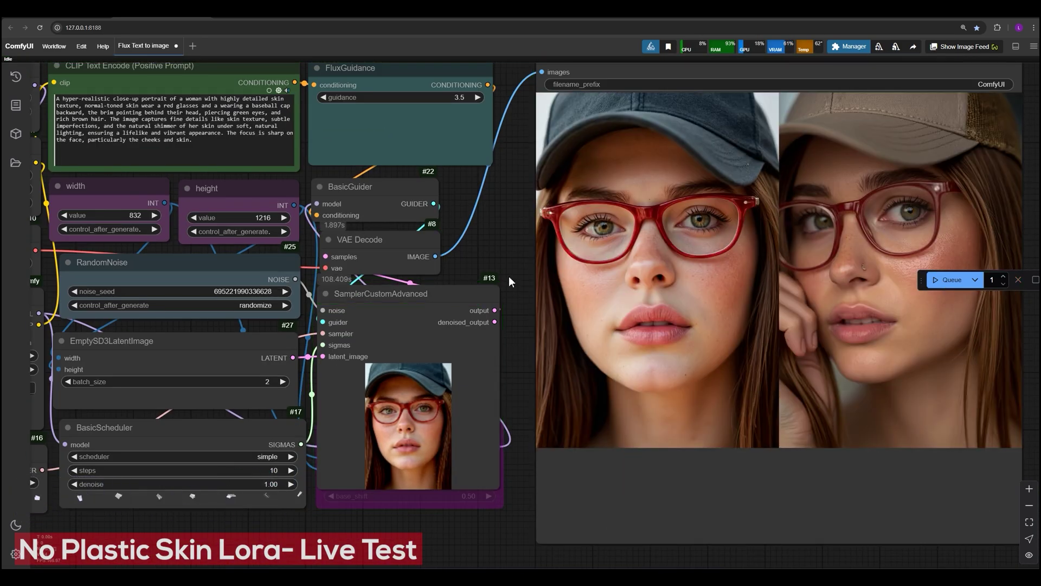
left_click_drag(509, 270, 270, 287)
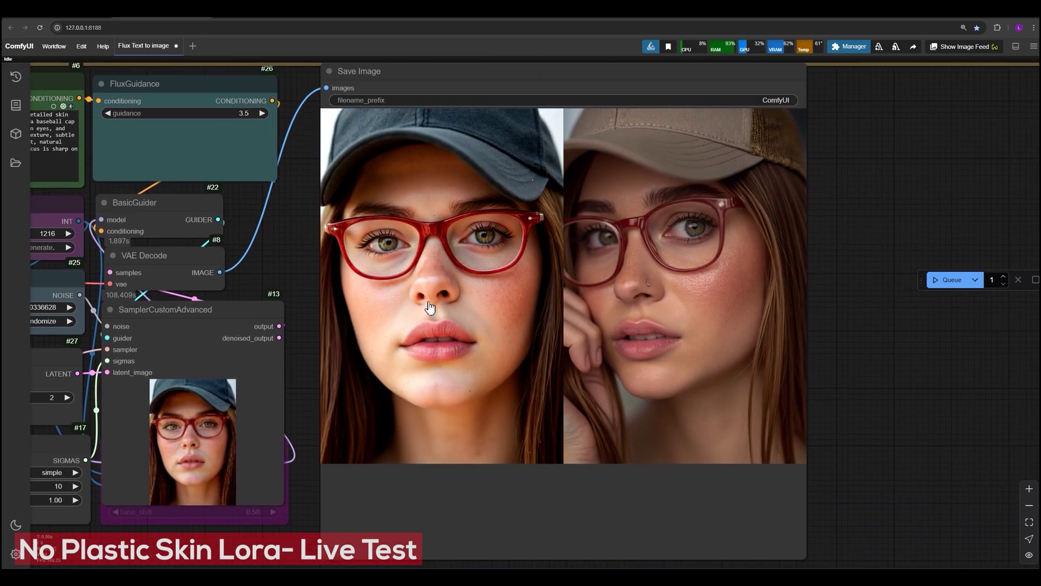
Enlarge the new portrait of the woman in the tan cap and examine her skin detail
left_click(712, 301)
scroll(646, 365, "up", 4)
scroll(645, 365, "up", 2)
scroll(632, 361, "down", 3)
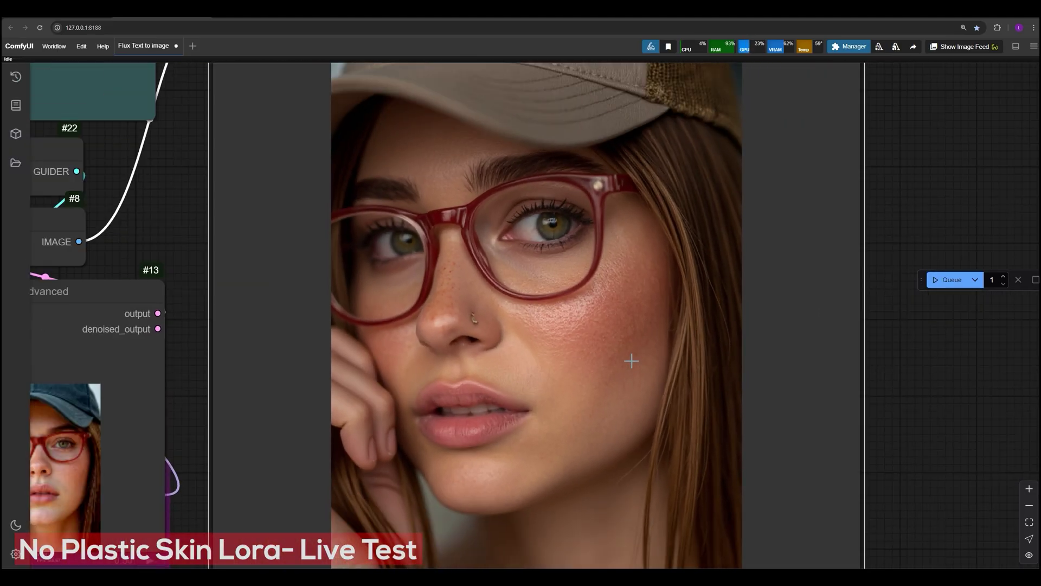
scroll(631, 360, "up", 2)
scroll(632, 361, "down", 2)
scroll(632, 361, "down", 1)
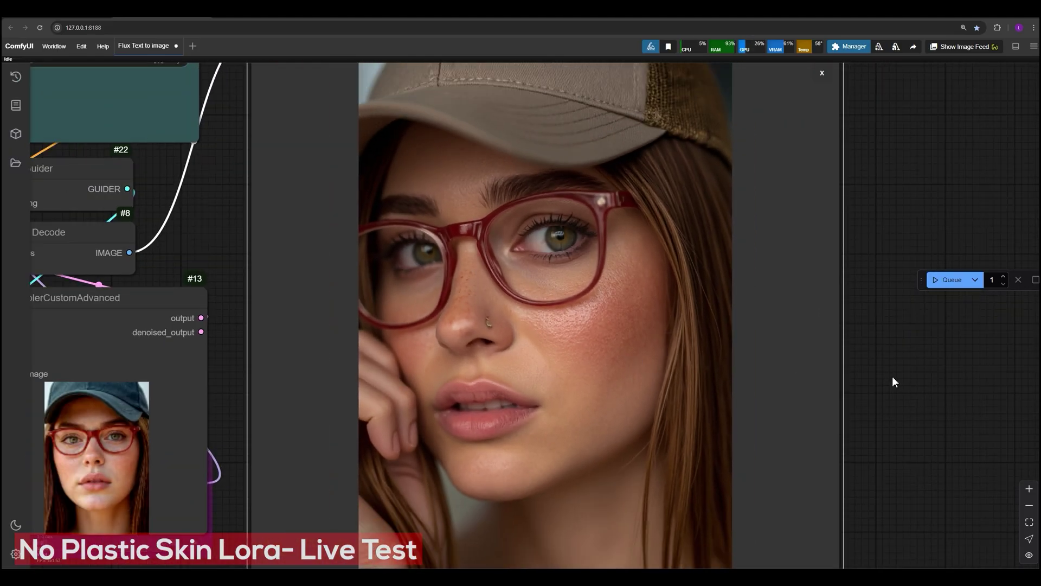
Switch between the two new enlarged portraits and compare their skin texture
left_click_drag(923, 367, 906, 299)
left_click(819, 511)
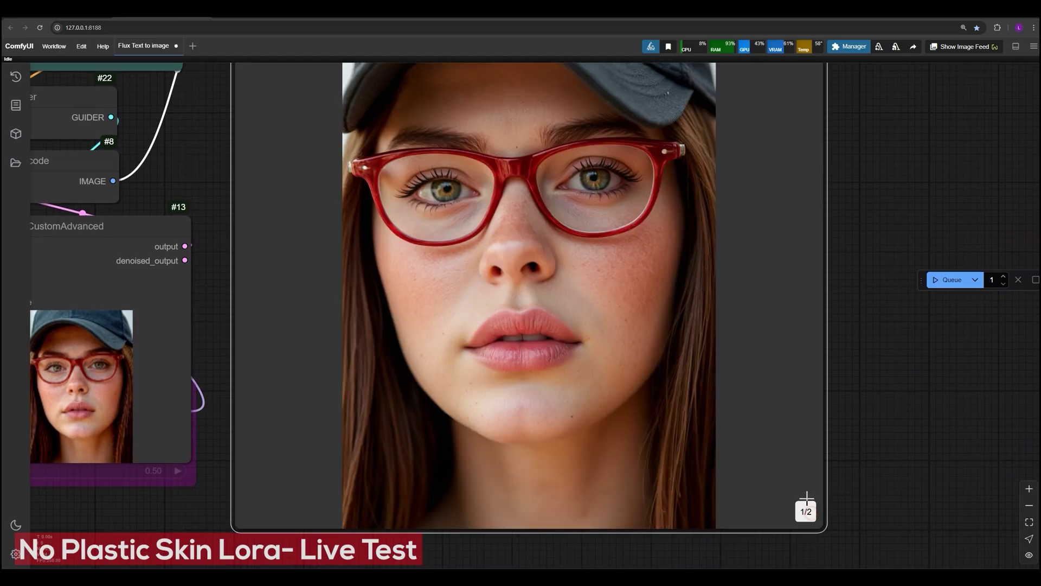
scroll(599, 291, "up", 3)
scroll(608, 303, "down", 2)
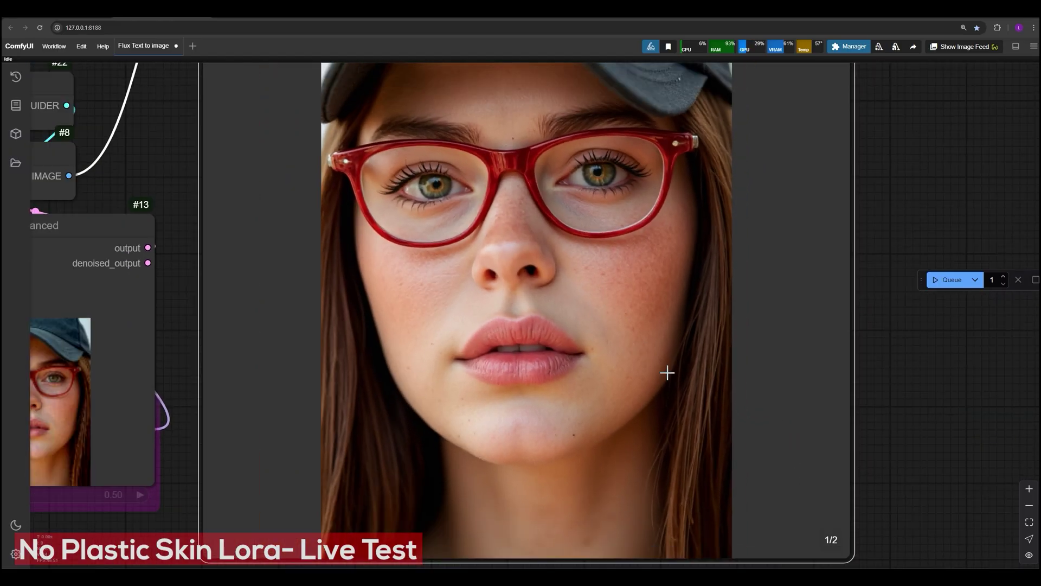
left_click(832, 537)
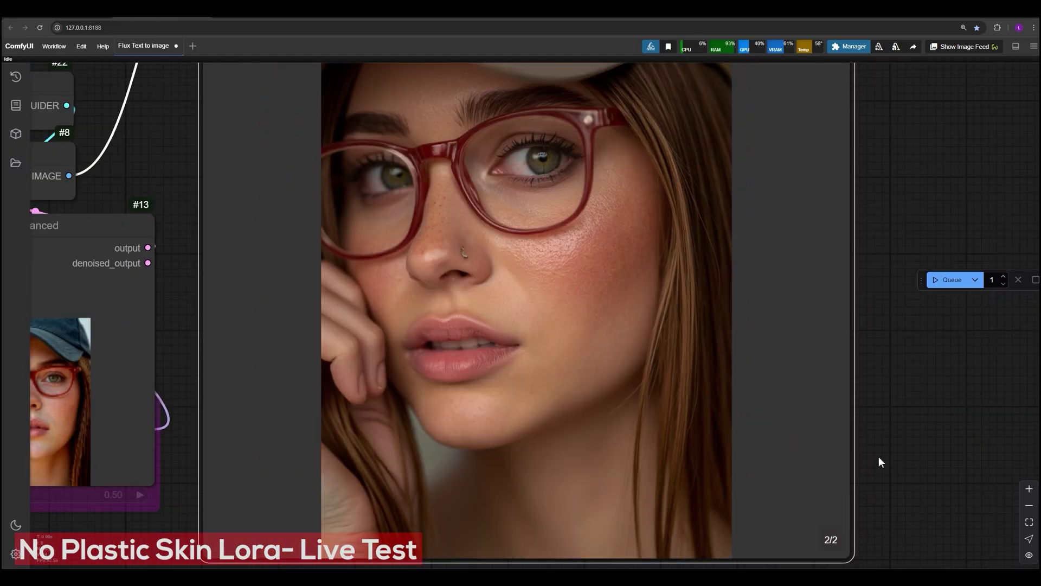
Load the generation workflow stored in ComfyUI_01601_.png from the outputs folder onto the canvas
scroll(891, 430, "down", 2)
scroll(890, 429, "down", 3)
scroll(891, 437, "down", 2)
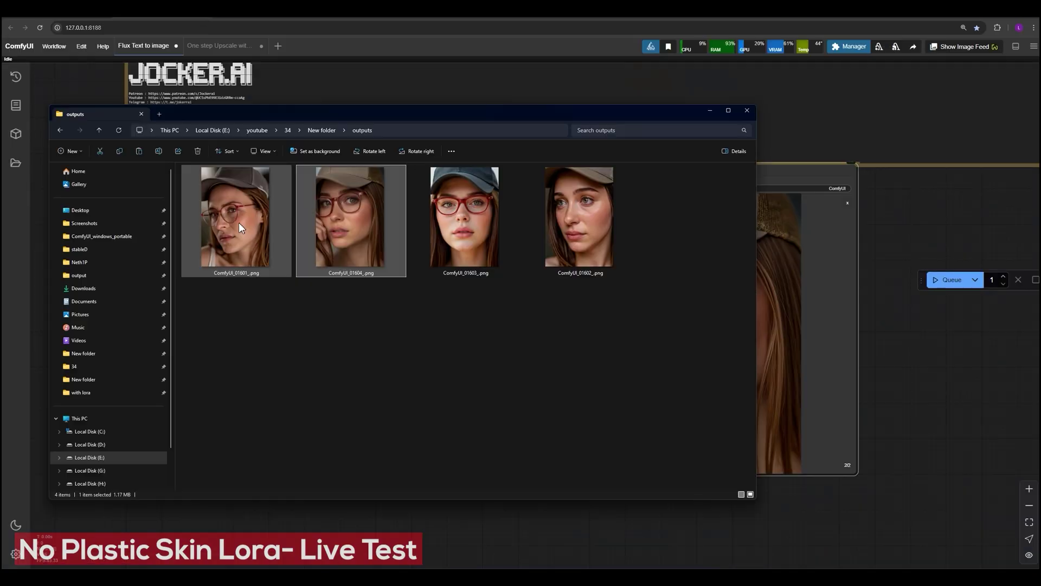
left_click(238, 222)
left_click_drag(228, 228, 926, 335)
scroll(639, 340, "up", 2)
left_click_drag(637, 209, 616, 285)
scroll(617, 286, "up", 6)
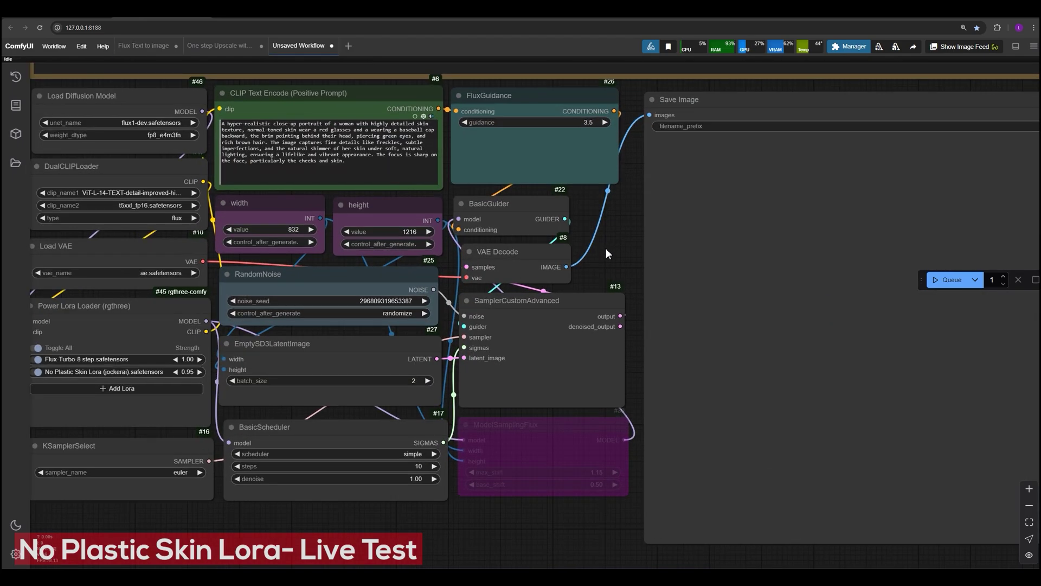
Set the RandomNoise node's control_after_generate to fixed so the seed is kept
left_click_drag(605, 248, 549, 256)
left_click(357, 323)
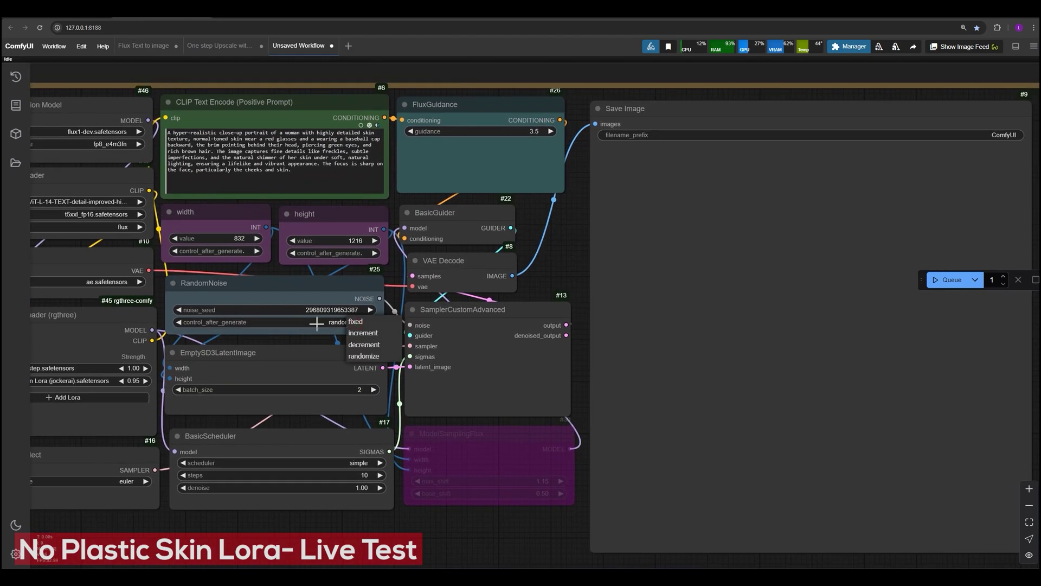
left_click(350, 323)
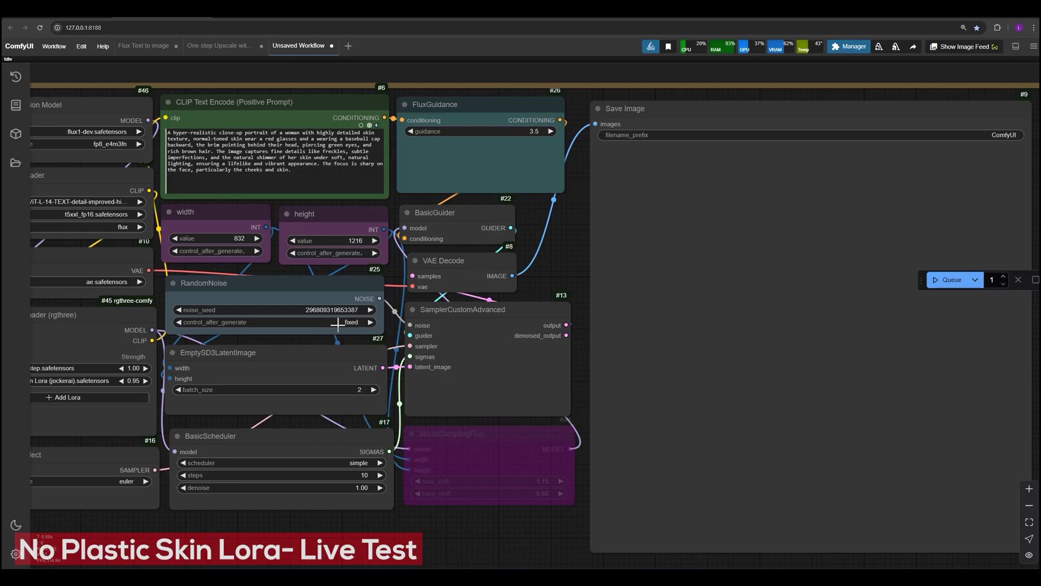
Disable the No Plastic Skin LoRA in the Power Lora Loader and generate the portraits without it
left_click_drag(542, 277, 668, 310)
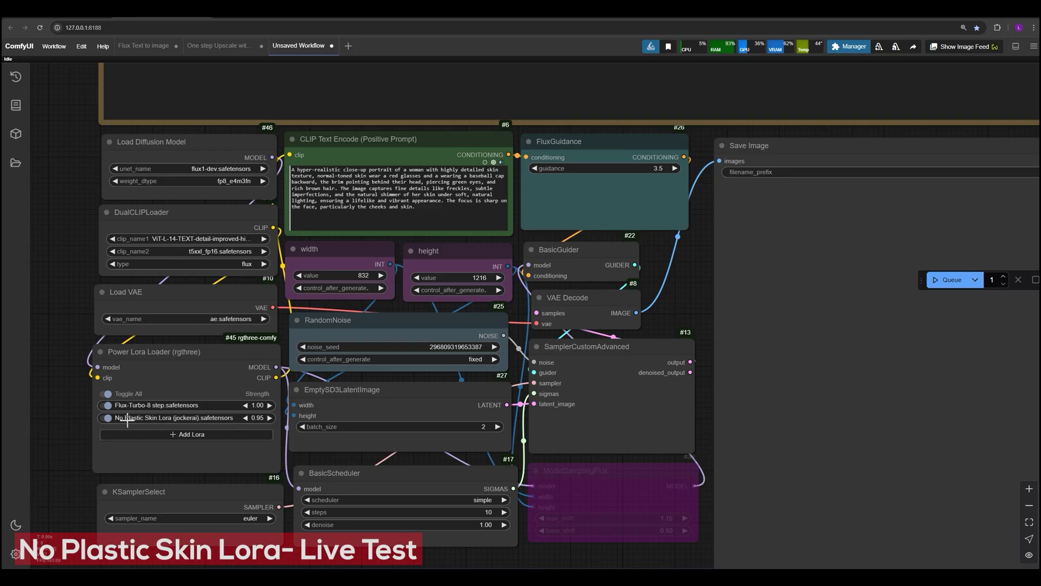
left_click(108, 417)
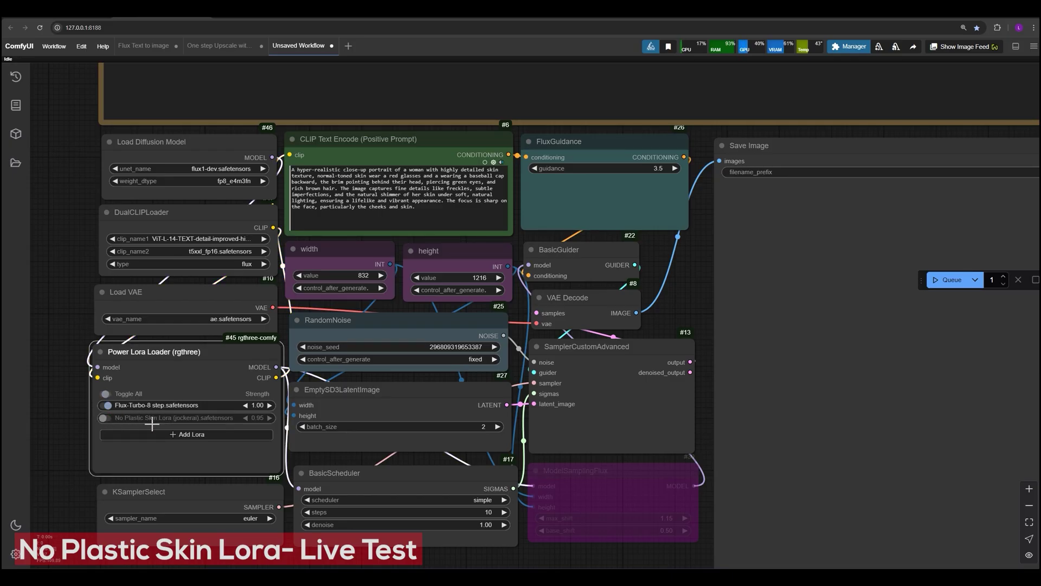
left_click(949, 280)
left_click_drag(662, 300, 569, 261)
scroll(570, 261, "down", 2)
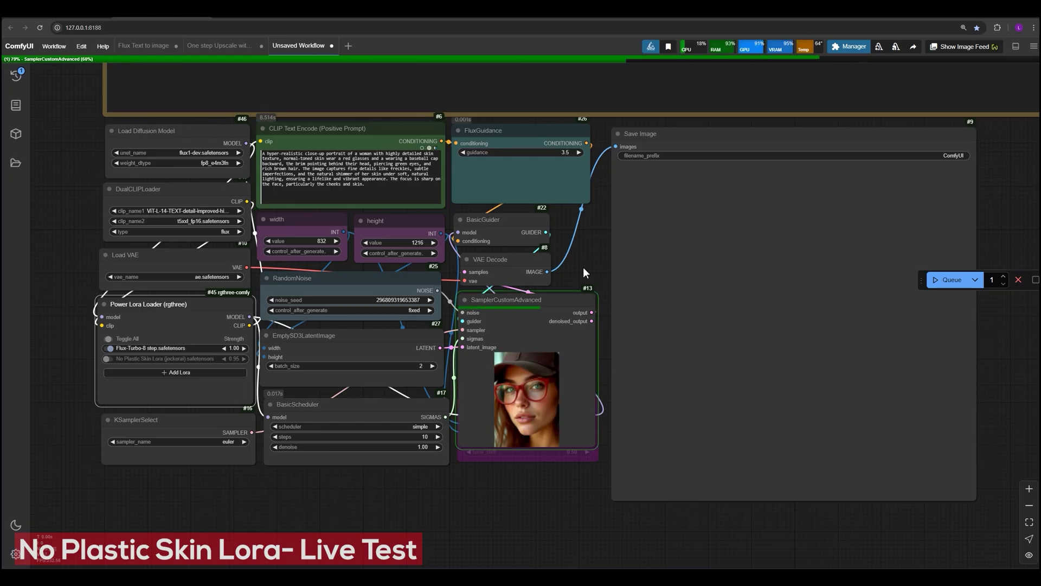
scroll(911, 240, "up", 2)
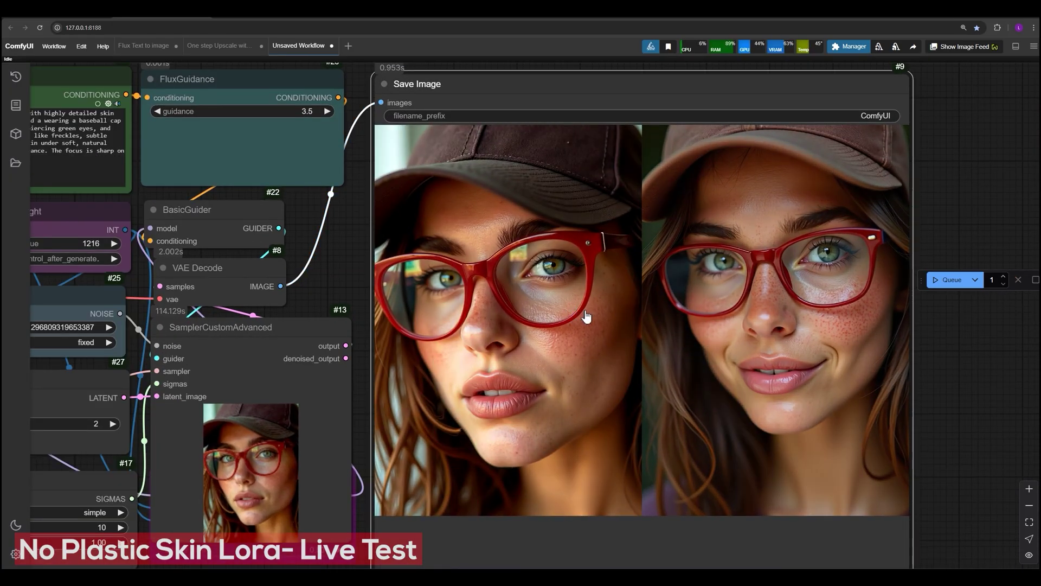
Enlarge the first portrait generated without the LoRA and examine its skin texture
left_click(586, 316)
scroll(716, 365, "up", 4)
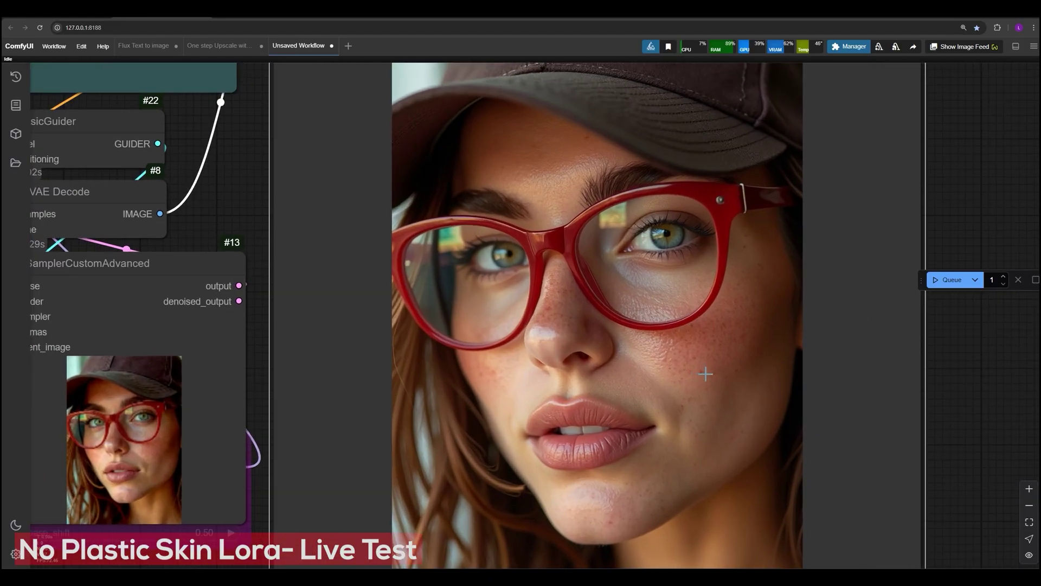
scroll(706, 374, "up", 2)
scroll(695, 368, "down", 2)
left_click_drag(960, 388, 825, 282)
Switch to the second portrait generated without the LoRA and examine the skin on the cheeks and nose
left_click(739, 507)
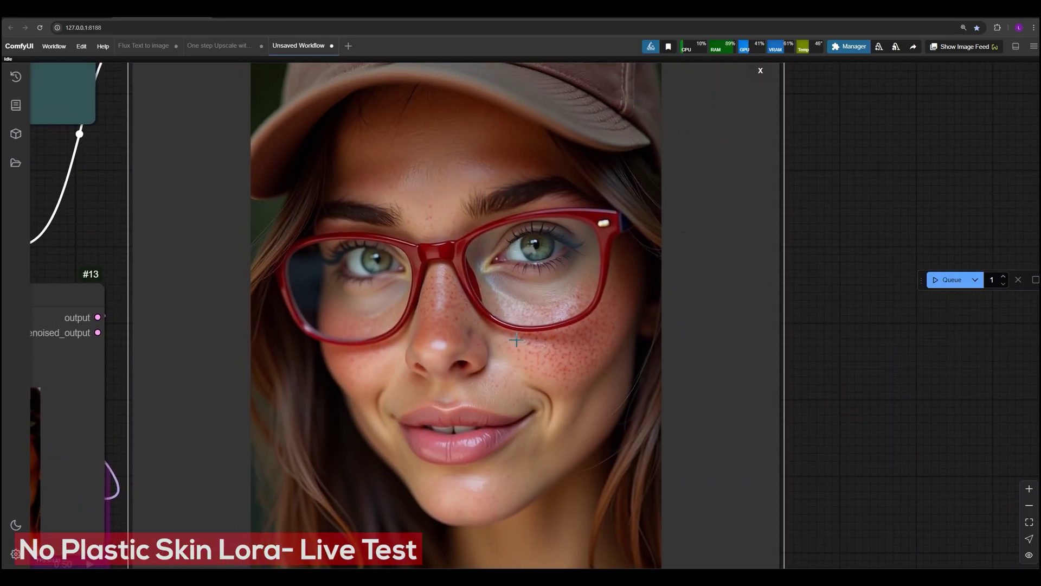
scroll(516, 339, "up", 2)
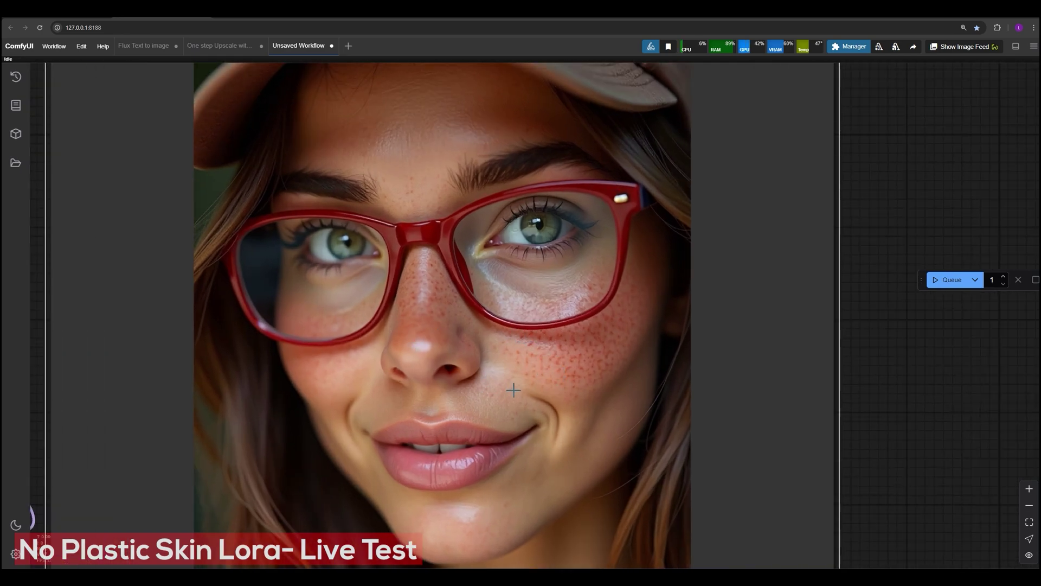
scroll(514, 391, "down", 4)
scroll(513, 390, "up", 1)
left_click_drag(814, 379, 937, 369)
scroll(707, 349, "down", 2)
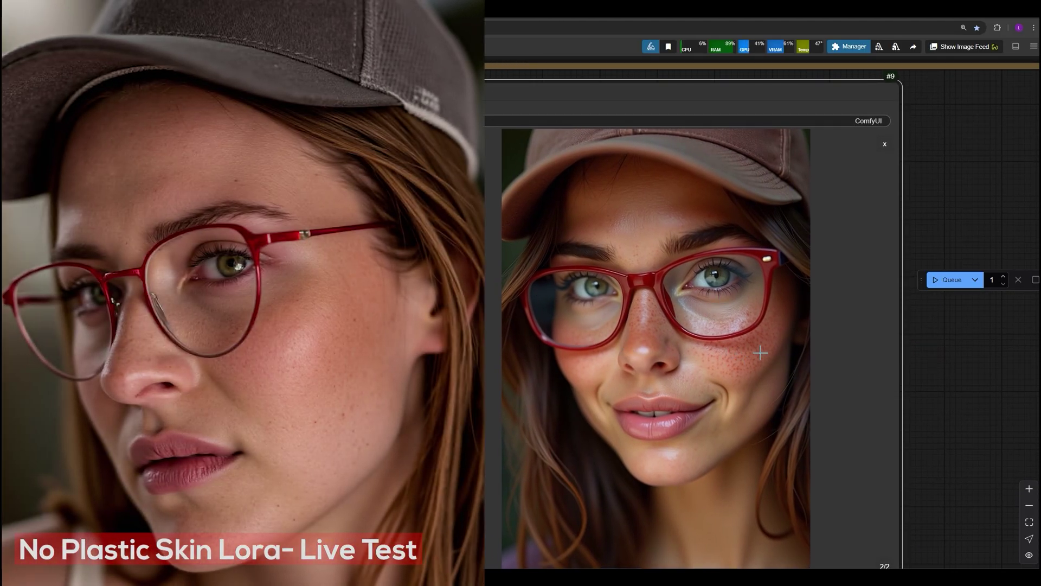
scroll(912, 363, "up", 3)
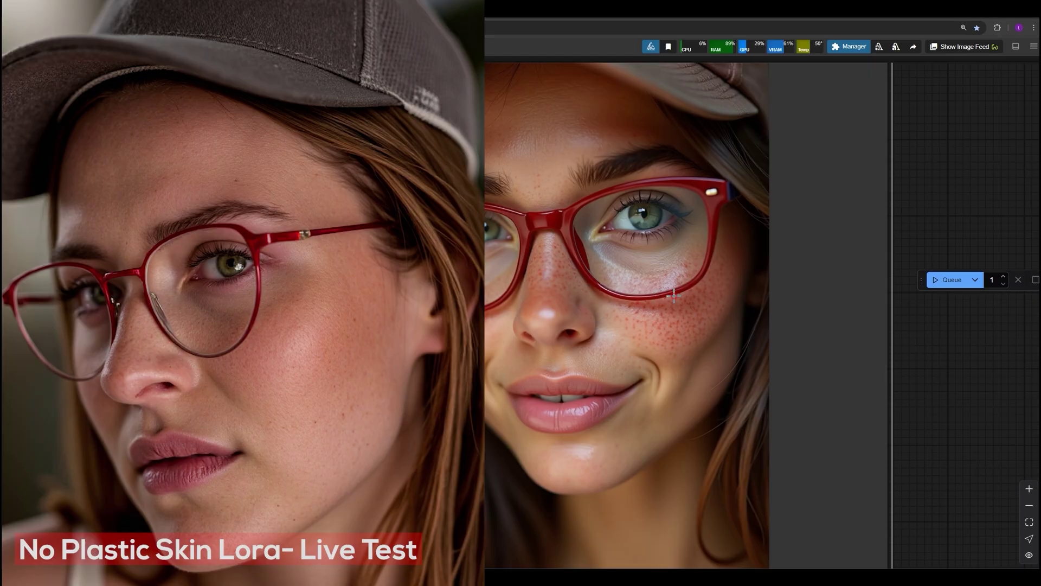
left_click_drag(925, 480, 893, 349)
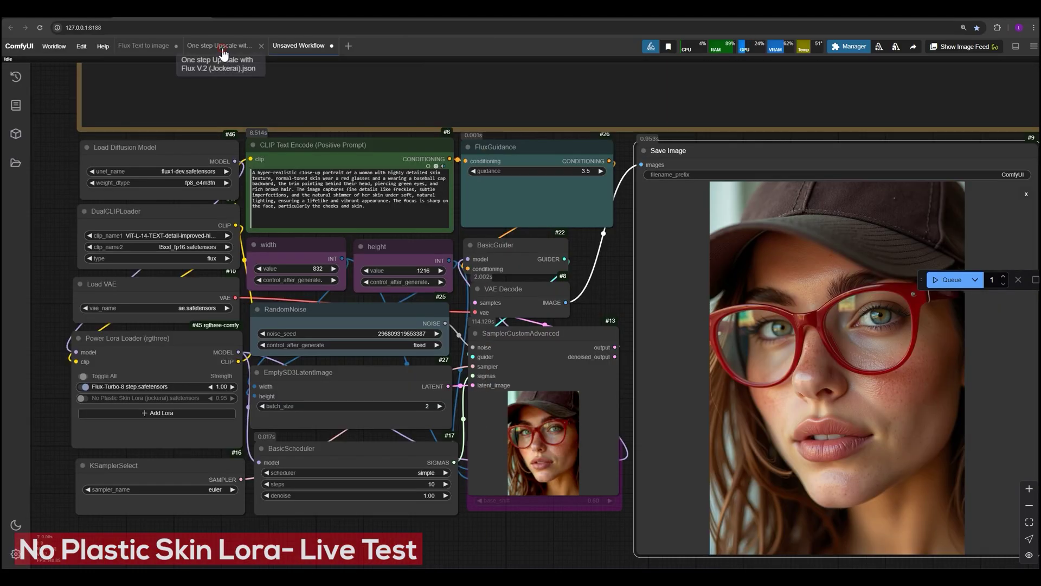
Copy the portrait prompt from the text-to-image workflow into both CLIPTextEncodeFlux text fields of the One step Upscale workflow
left_click(221, 48)
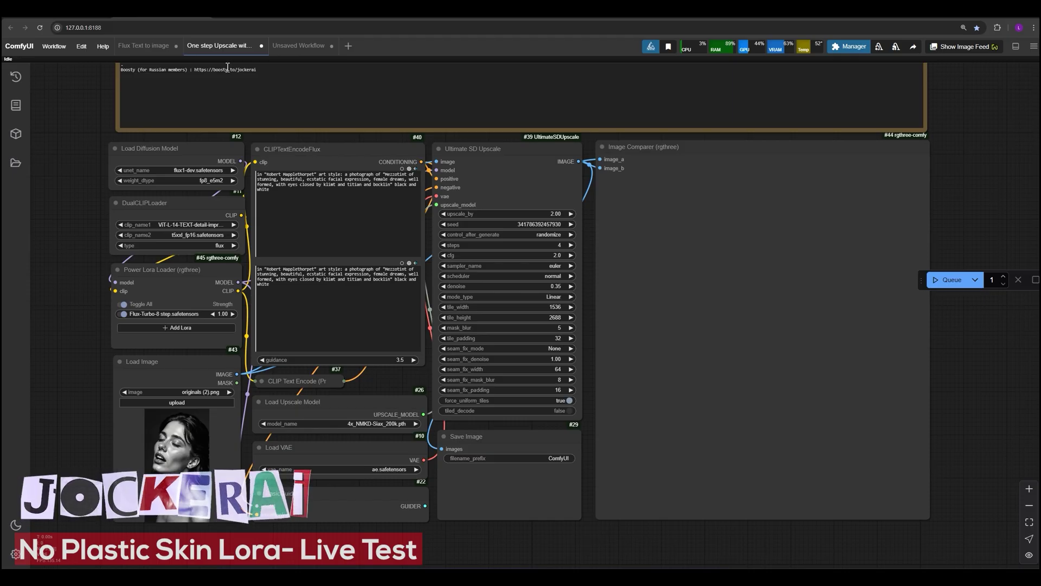
left_click(293, 46)
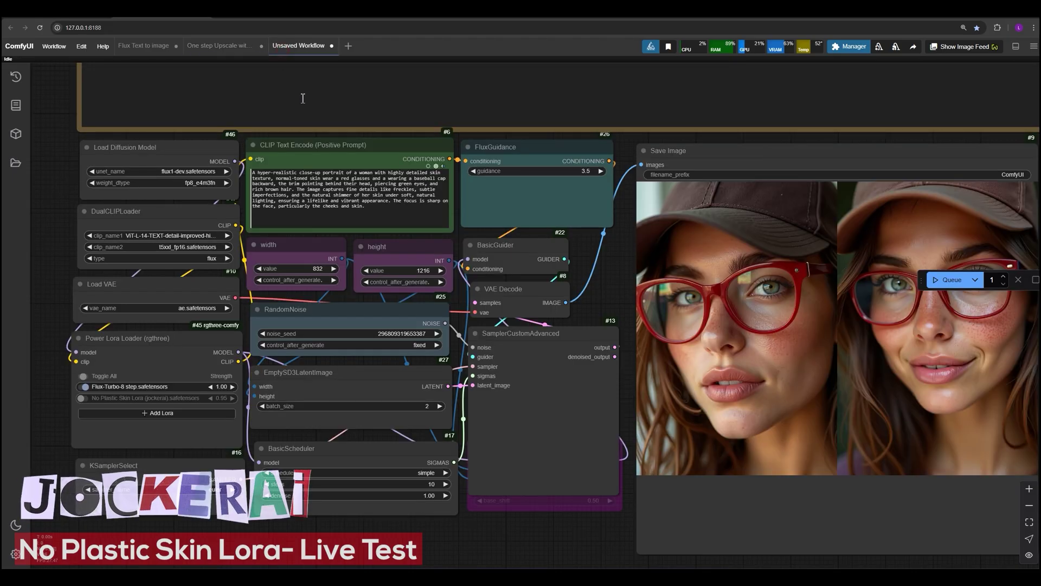
left_click_drag(384, 210, 220, 141)
left_click(231, 46)
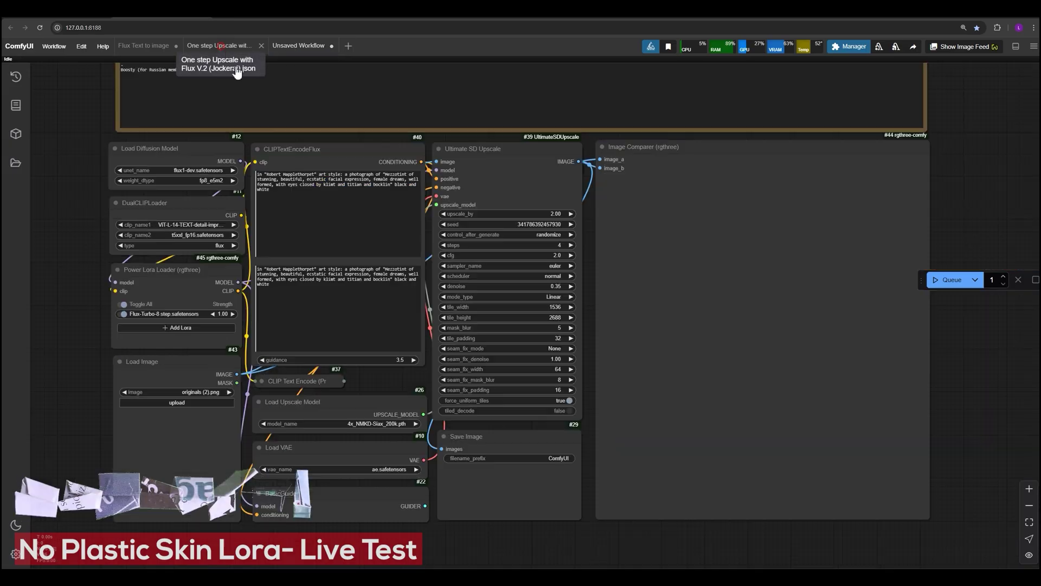
triple_click(319, 222)
key("ctrl+v")
left_click_drag(286, 293, 224, 247)
key("ctrl+v")
Preview the portraits in the outputs folder and load ComfyUI_01601_.png into the Load Image node
key("alt+Tab")
left_click_drag(295, 112, 570, 142)
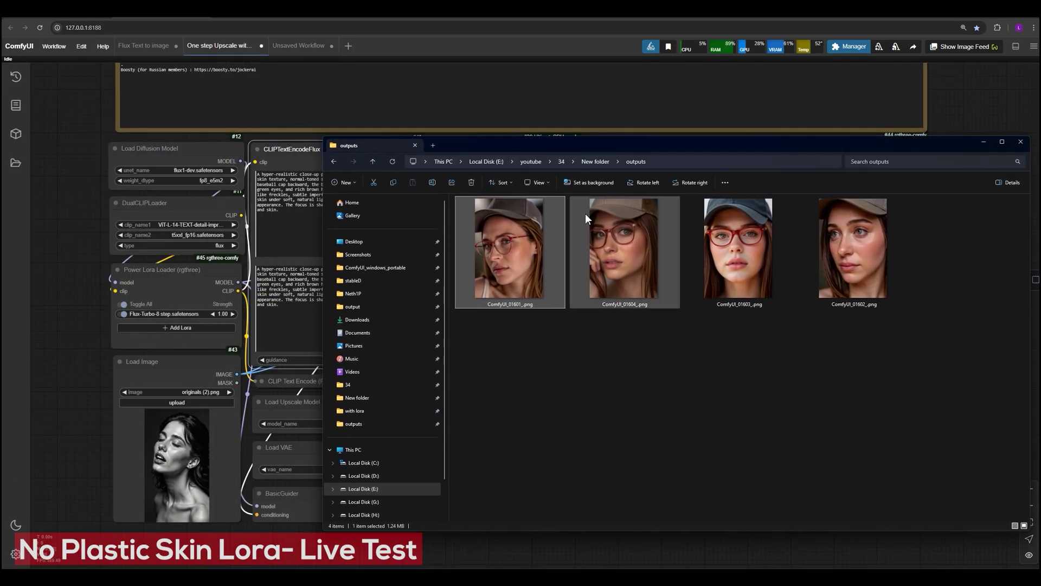
double_click(598, 226)
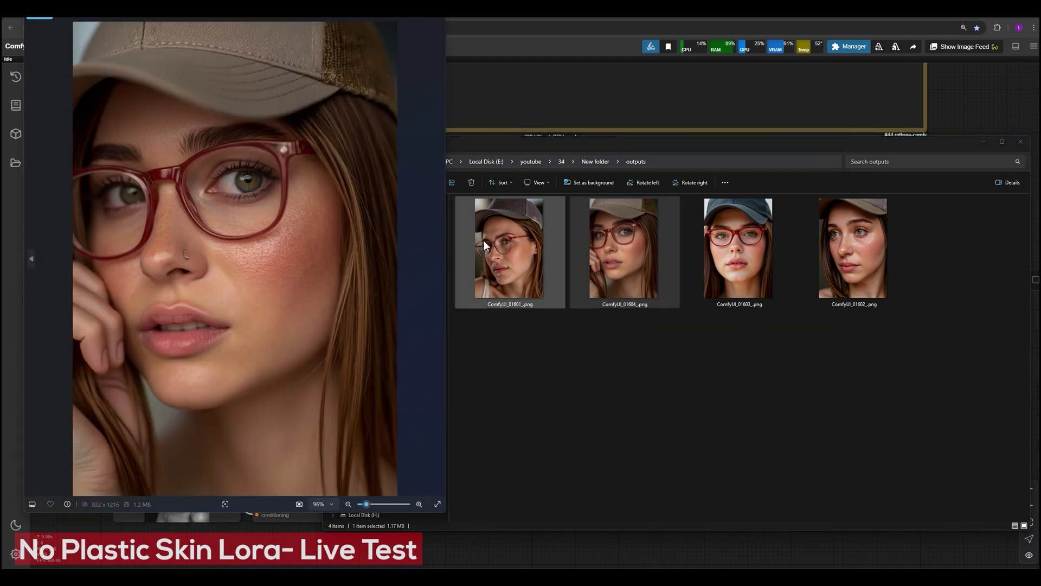
left_click(28, 257)
left_click(28, 259)
left_click(28, 259)
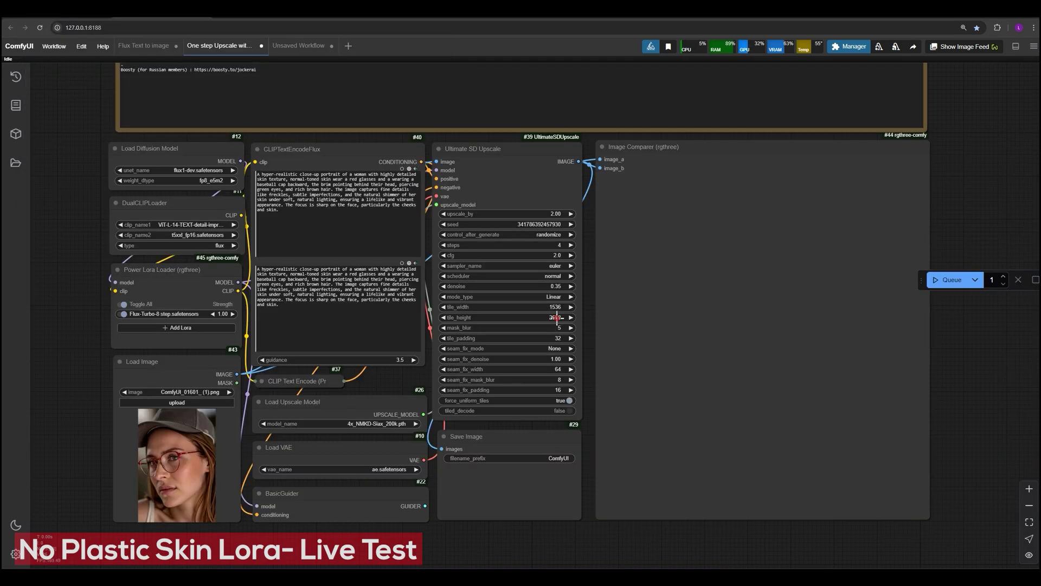
Set the Ultimate SD Upscale tile_height to 1216*2 (2432) and tile_width to 832*2 (1664)
left_click(557, 317)
type("1216*2")
key("Return")
left_click(552, 307)
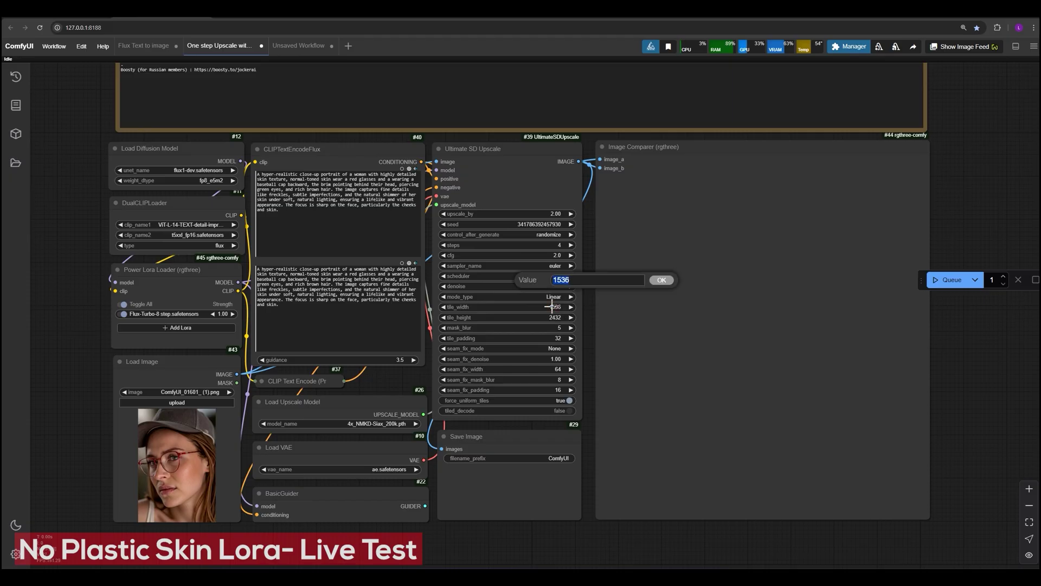
type("832*2")
key("Return")
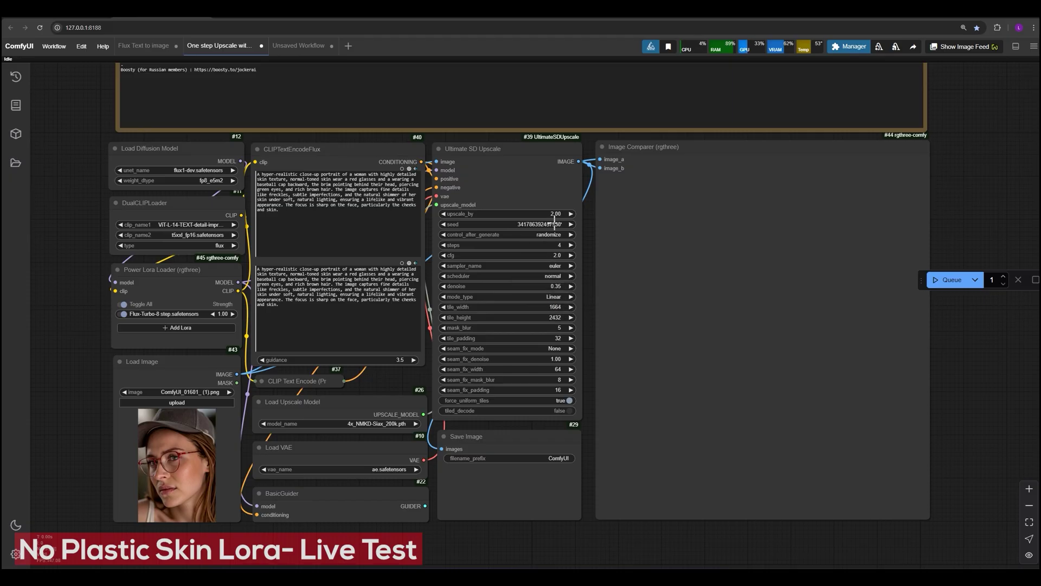
Set the diffusion model's weight_dtype to fp8_e4m3fn and add the No Plastic Skin LoRA at strength 0.95
left_click(202, 181)
left_click(216, 189)
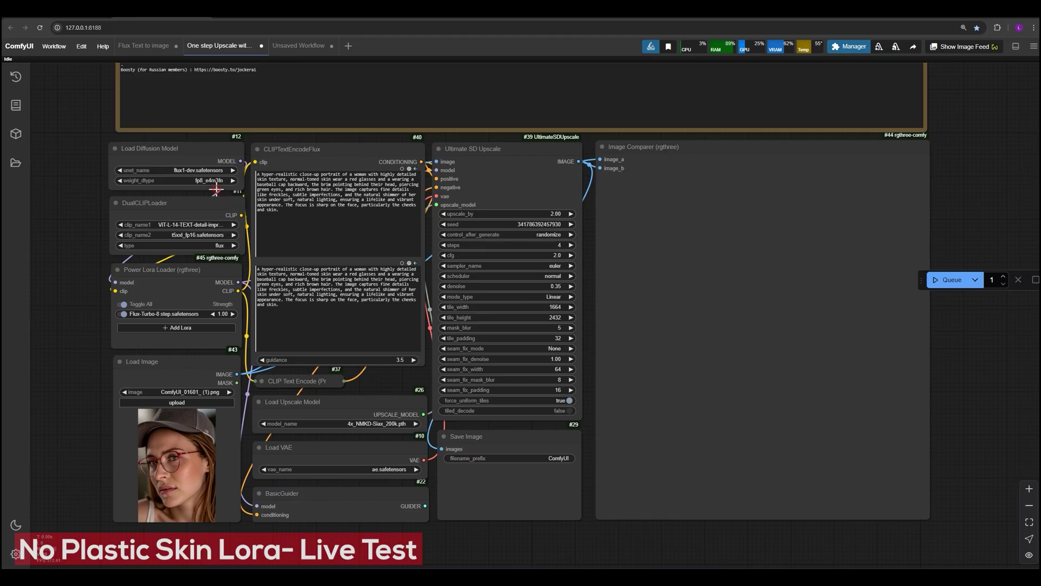
left_click(185, 327)
type("no")
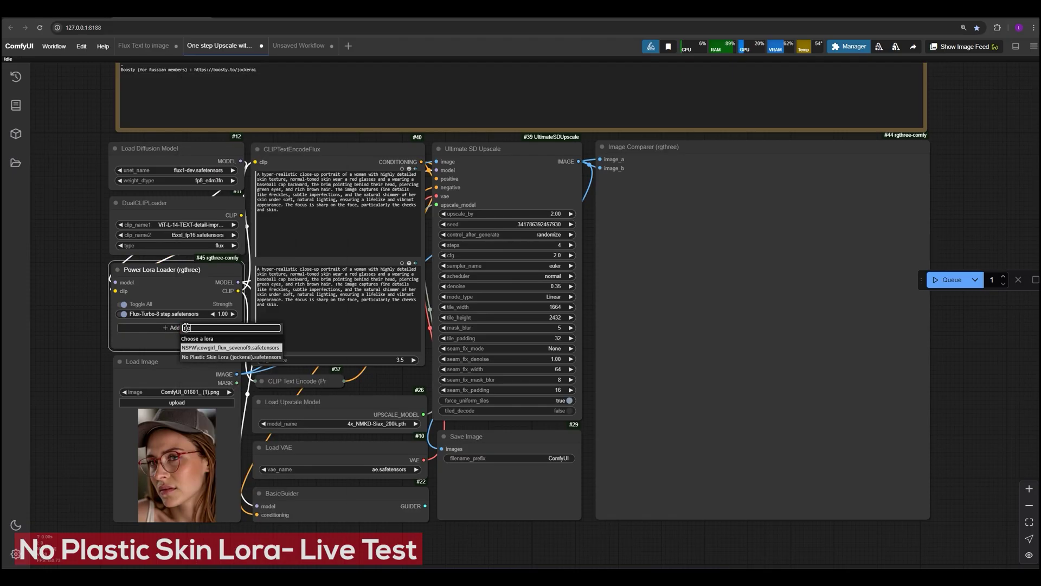
left_click(190, 357)
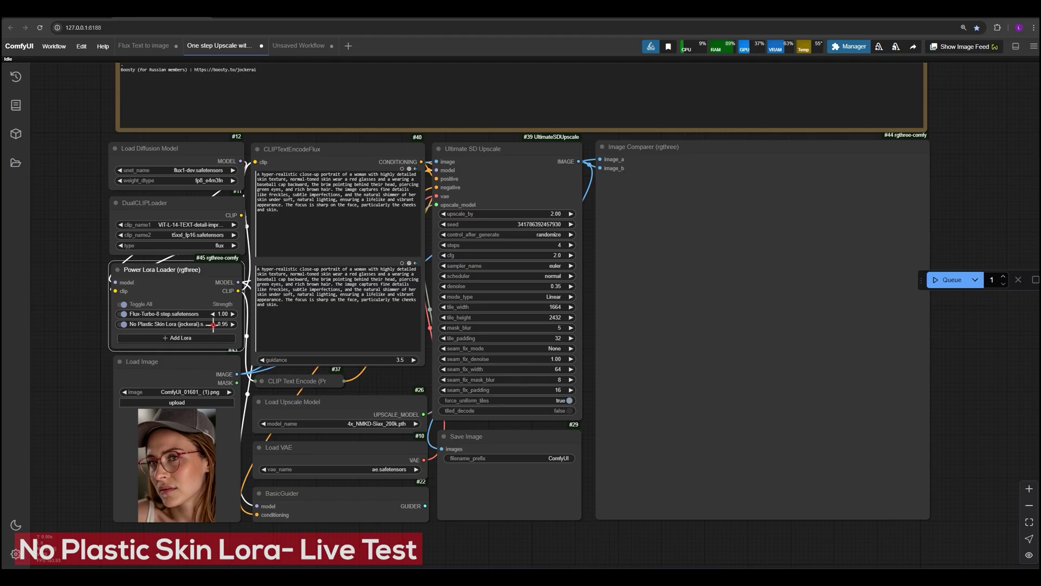
left_click(233, 324)
Run the upscale and compare the upscaled portrait's skin with the original in the Image Comparer
left_click(937, 280)
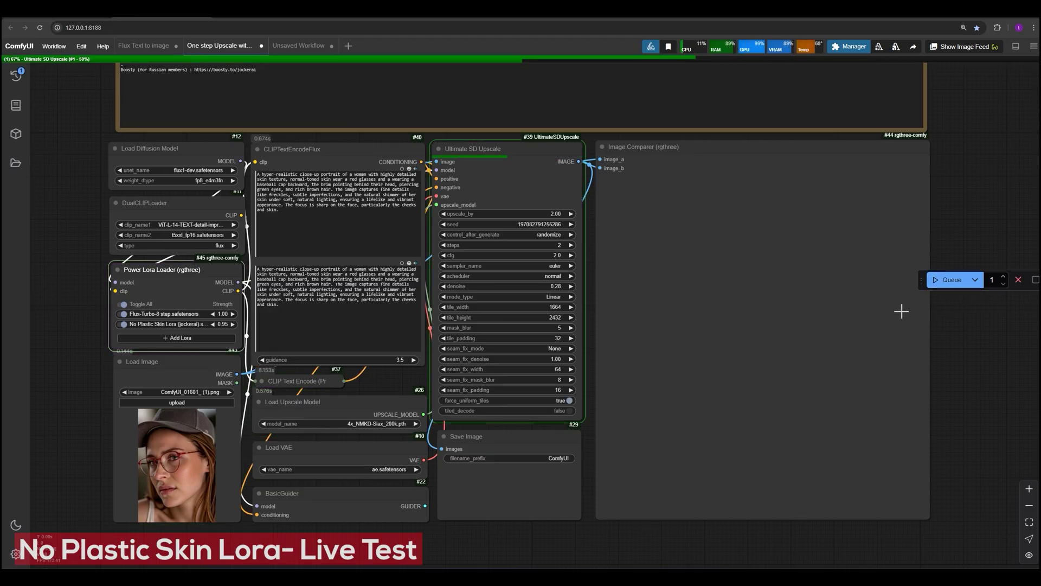
scroll(916, 331, "up", 1)
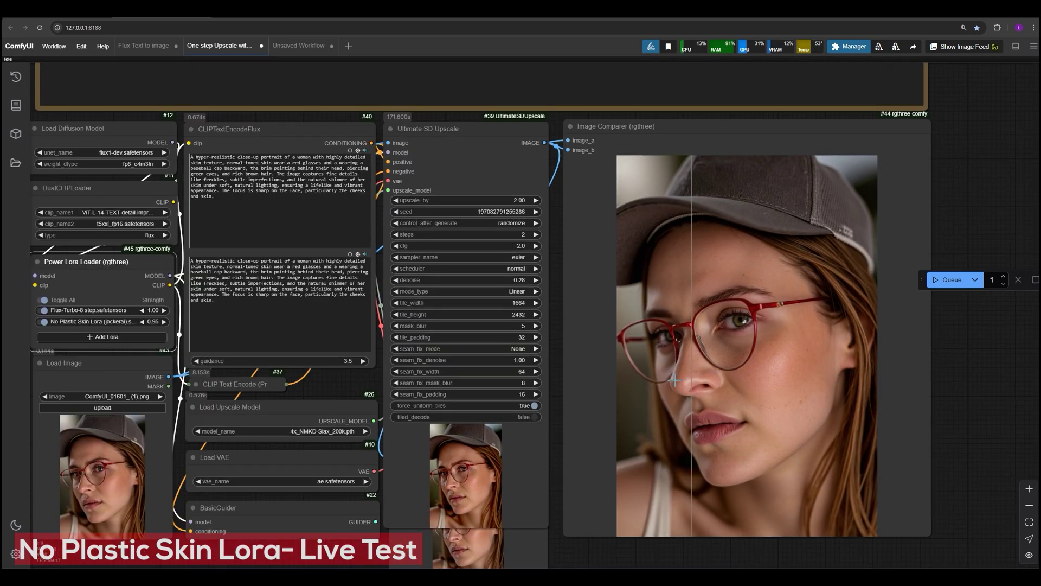
scroll(831, 353, "up", 5)
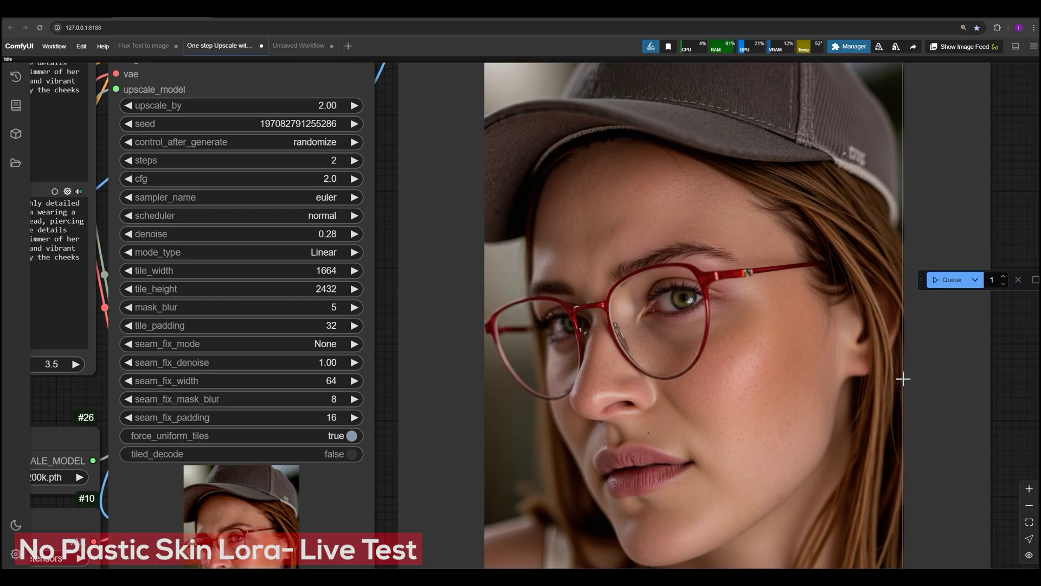
left_click_drag(998, 368, 911, 294)
scroll(537, 296, "up", 3)
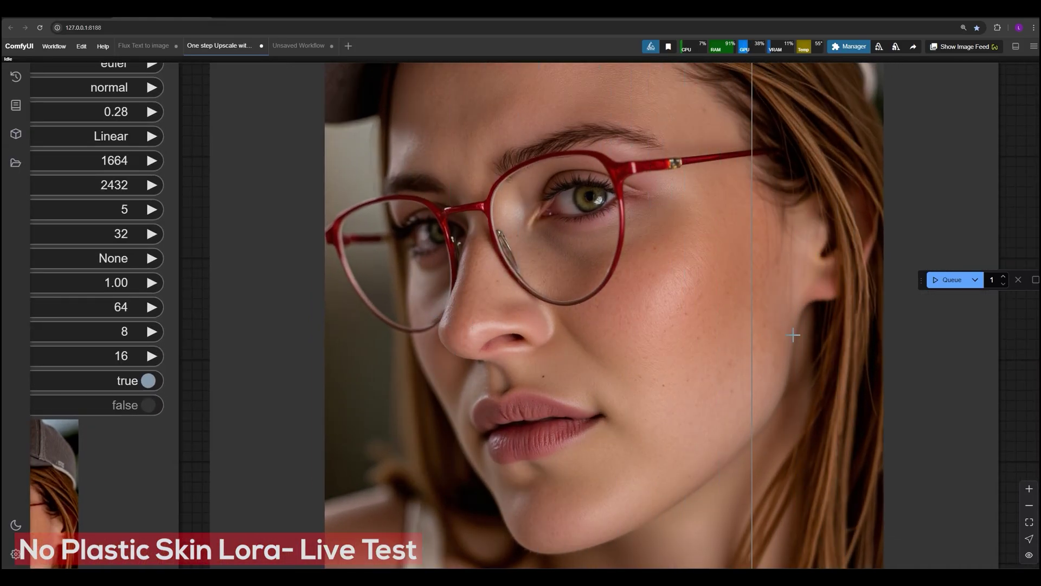
scroll(692, 331, "up", 2)
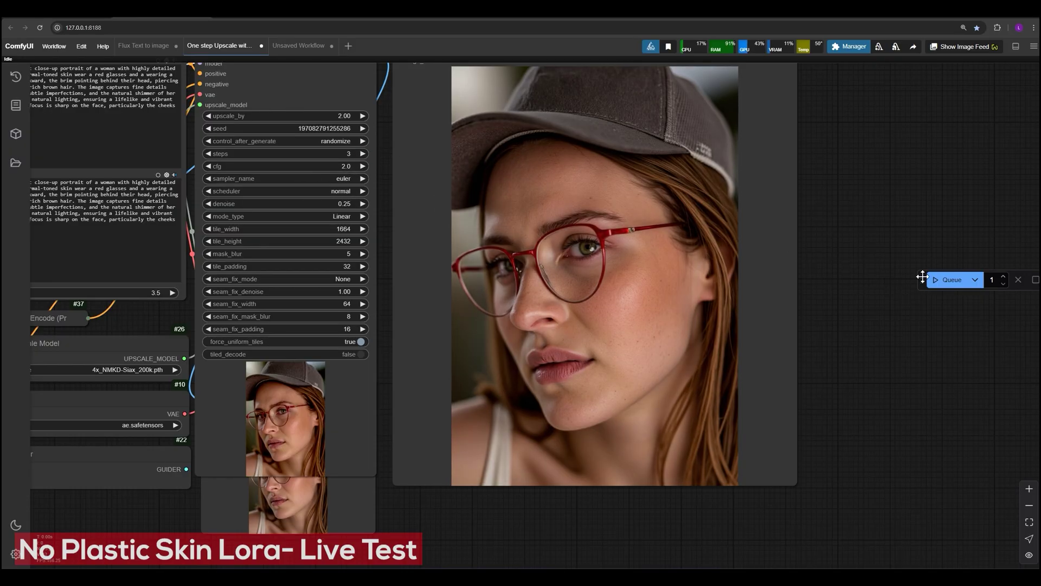
Run the upscale again with the adjusted steps and denoise and bring the new comparison into view
left_click(950, 279)
left_click_drag(913, 204, 859, 299)
scroll(922, 288, "down", 4)
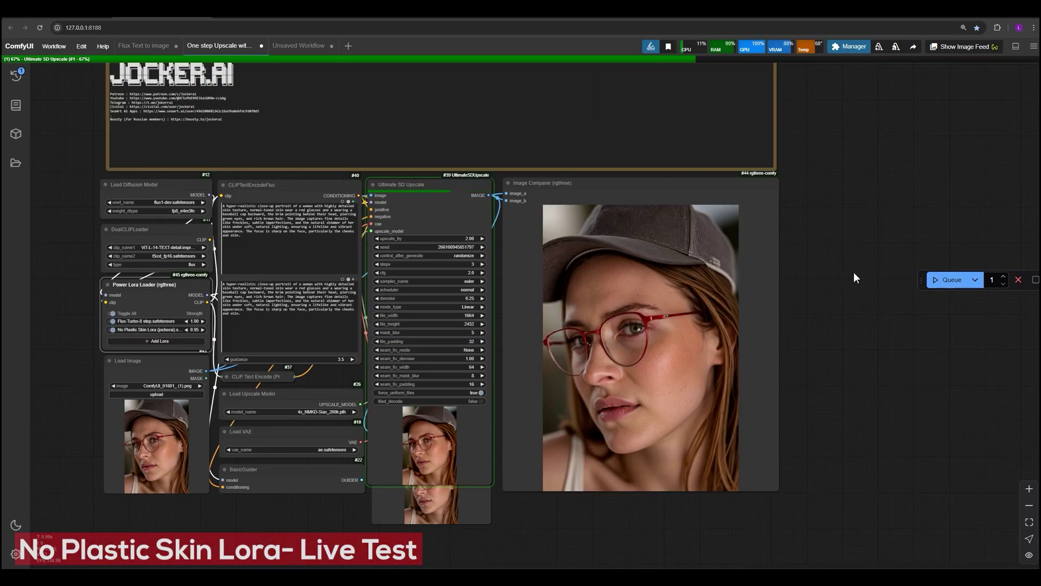
scroll(855, 281, "up", 1)
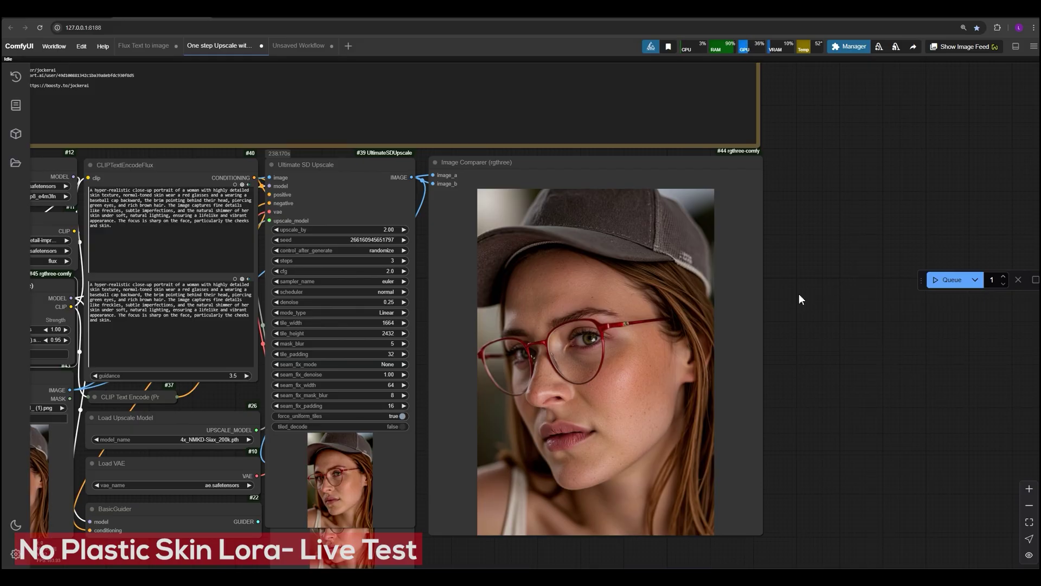
Inspect the cheek, lips and forehead of the new upscale against the original in the Image Comparer
scroll(798, 294, "up", 15)
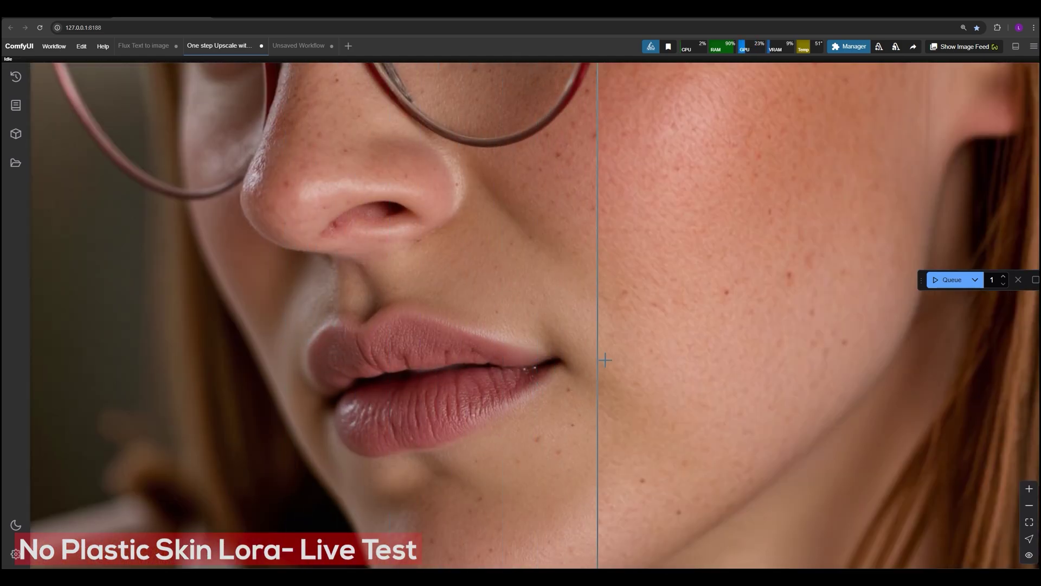
scroll(788, 330, "down", 10)
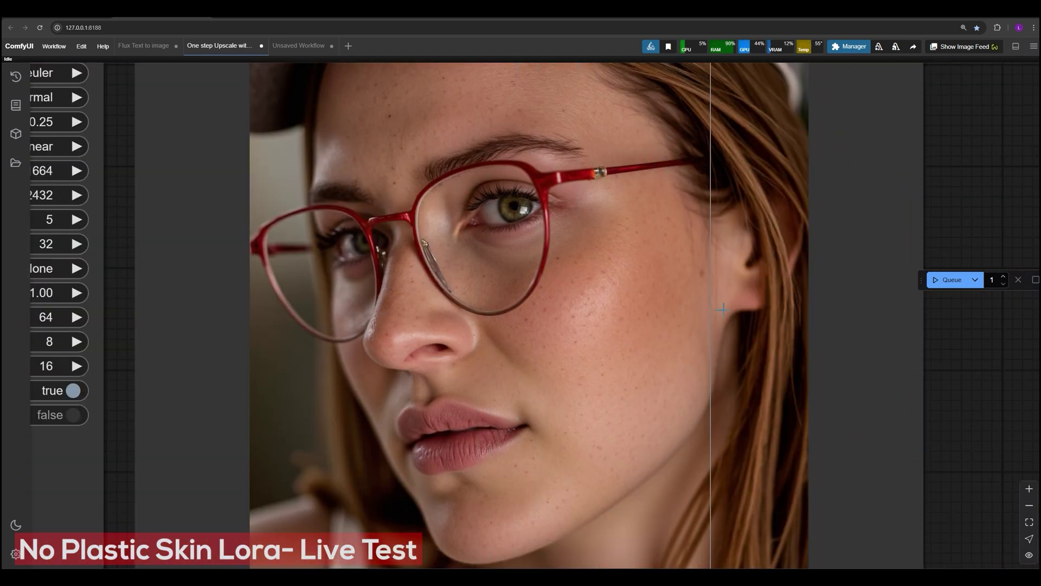
scroll(788, 310, "up", 2)
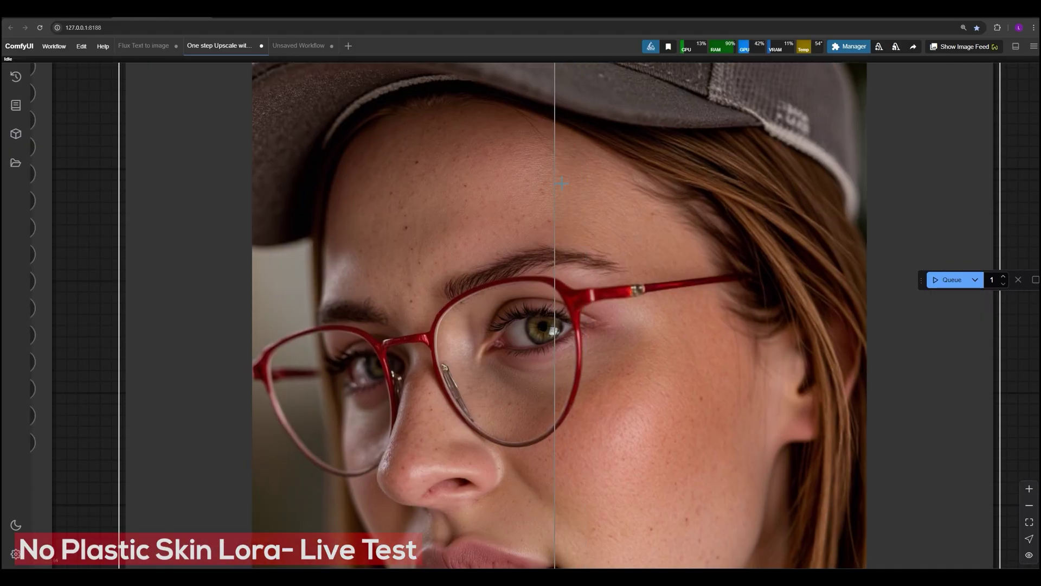
Compare the forehead, nose and cheek skin texture of the upscaled portrait with the original in the Image Comparer
scroll(561, 193, "up", 4)
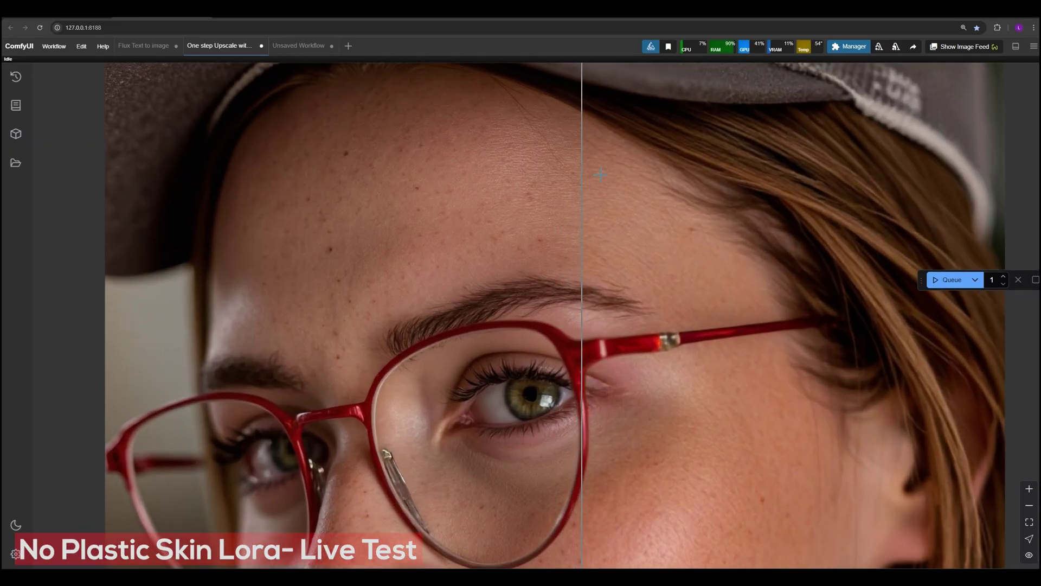
scroll(486, 179, "up", 1)
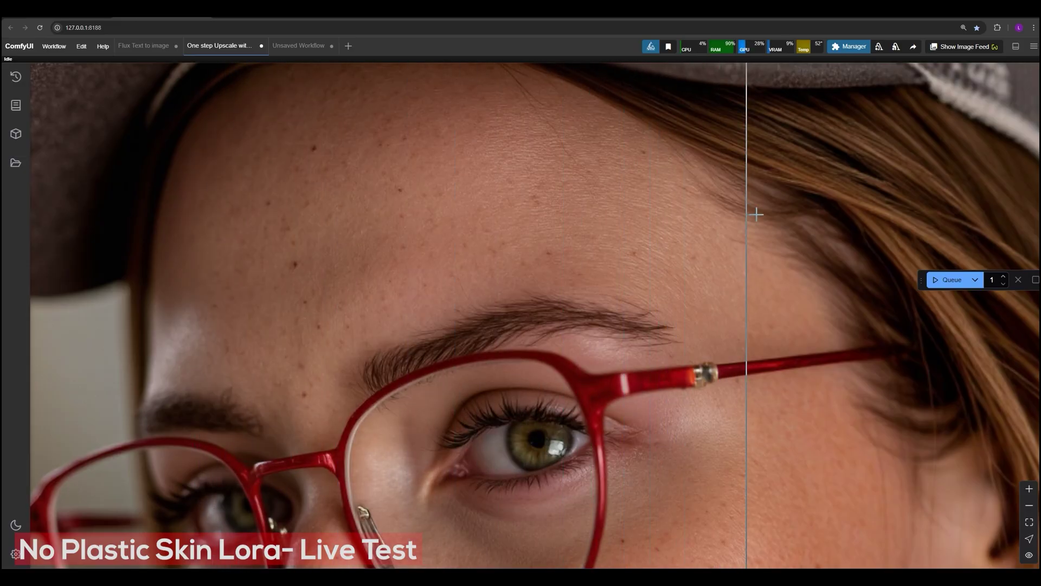
left_click_drag(602, 320, 554, 109)
left_click_drag(405, 281, 462, 185)
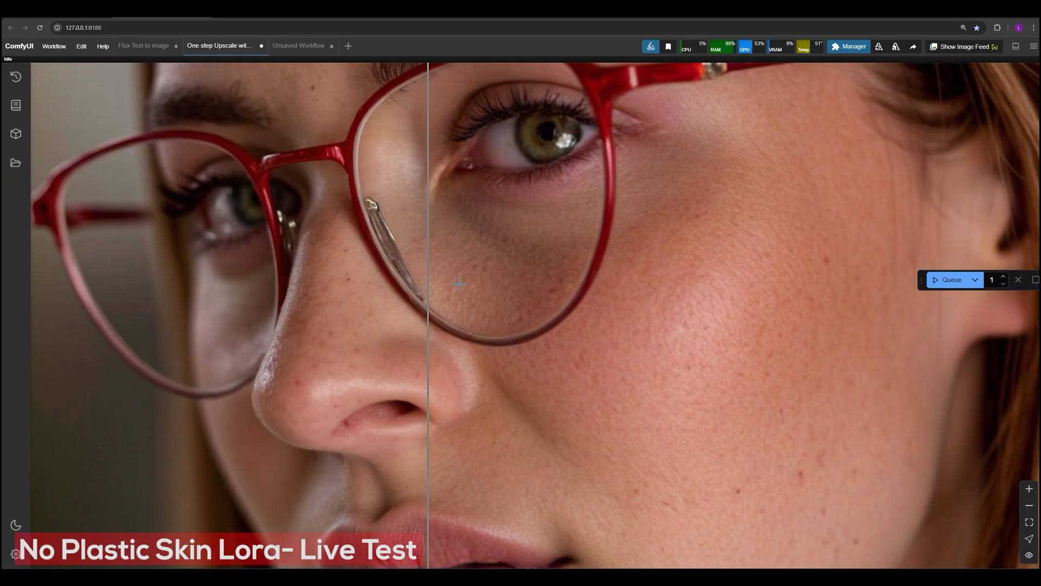
left_click_drag(754, 494, 515, 484)
scroll(586, 422, "down", 1)
scroll(586, 421, "up", 3)
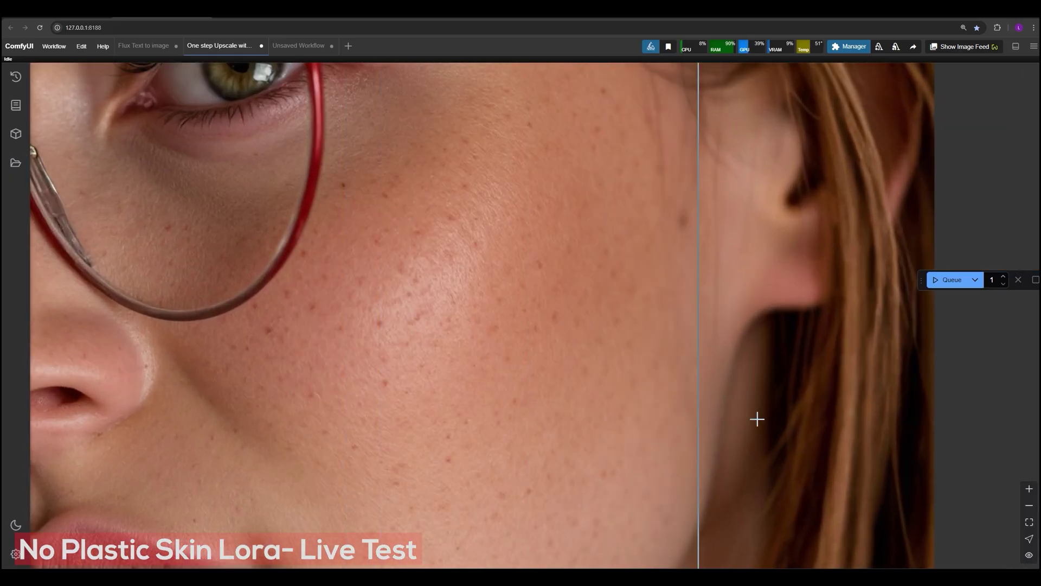
Review the portrait prompt in the CLIPTextEncodeFlux node
scroll(695, 366, "down", 17)
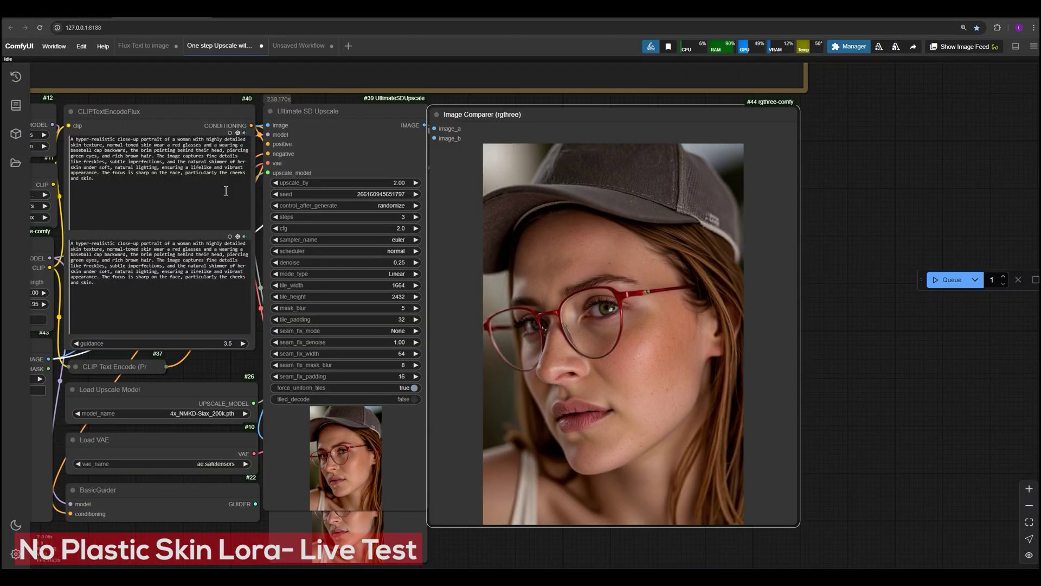
left_click_drag(134, 104, 331, 199)
scroll(286, 199, "up", 5)
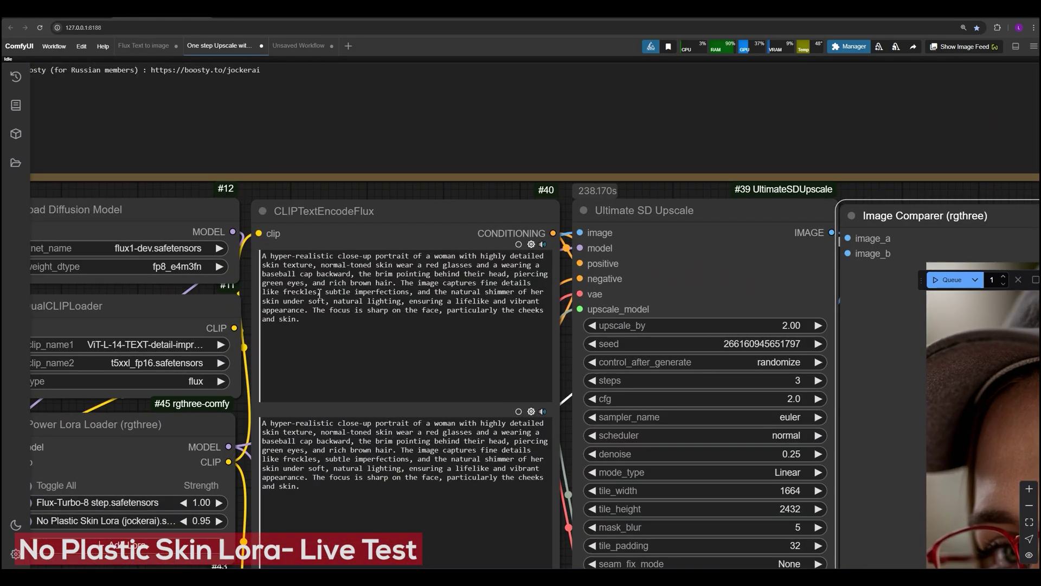
left_click_drag(318, 292, 294, 292)
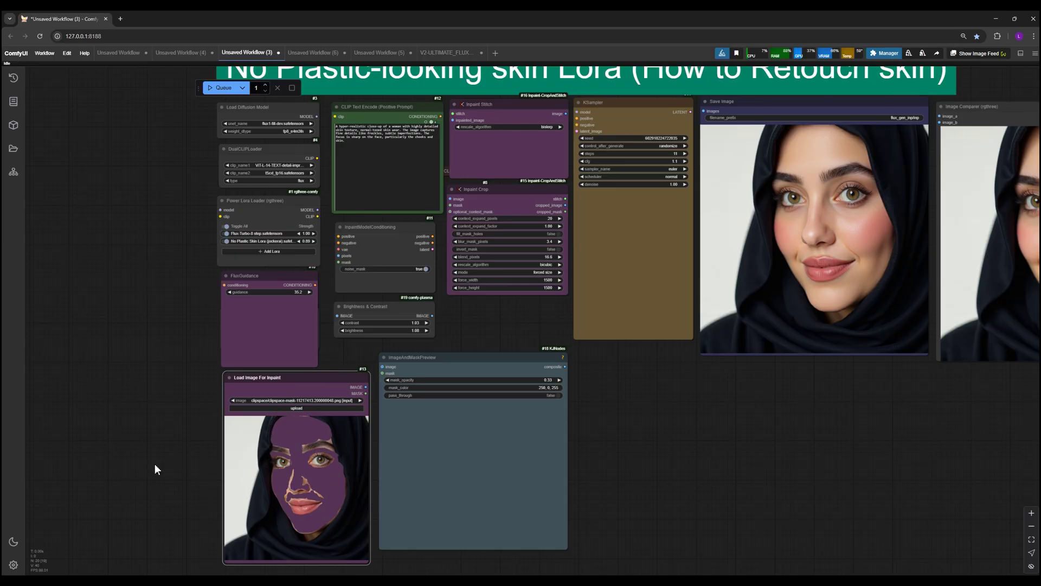
Load ComfyUI_00038_.png from the youtube\35\5 folder into the Load Image For Inpaint node
scroll(157, 469, "down", 3)
scroll(313, 408, "up", 2)
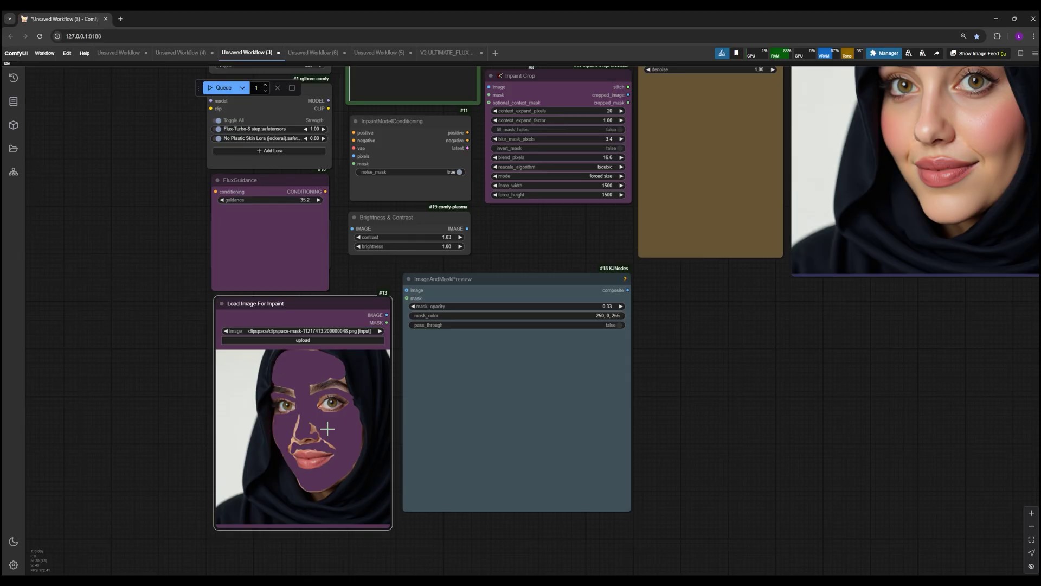
mouse_move(469, 564)
left_click(548, 542)
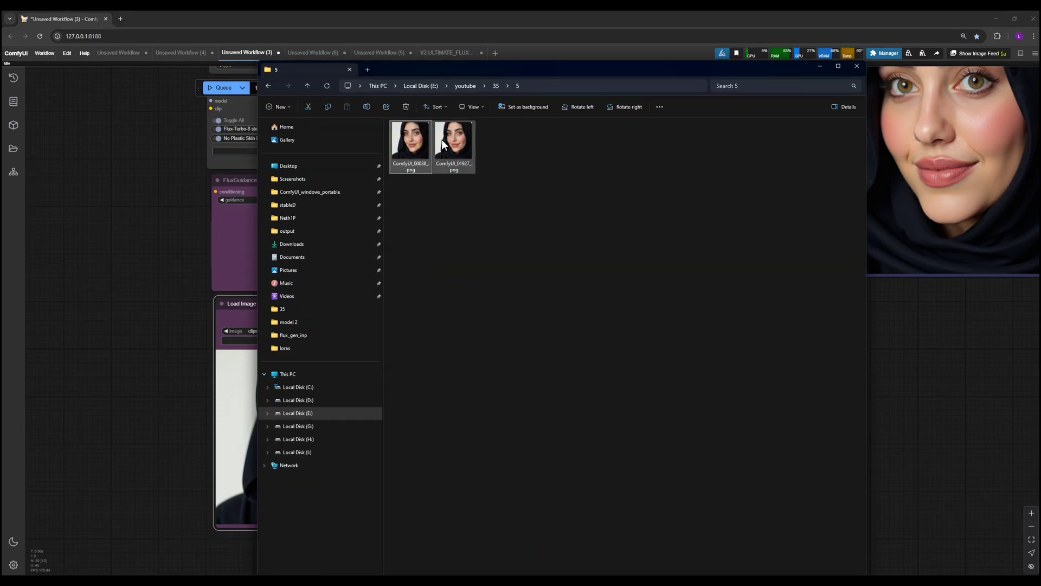
left_click_drag(405, 155, 239, 374)
left_click(162, 437)
scroll(161, 437, "up", 2)
left_click_drag(160, 480, 112, 447)
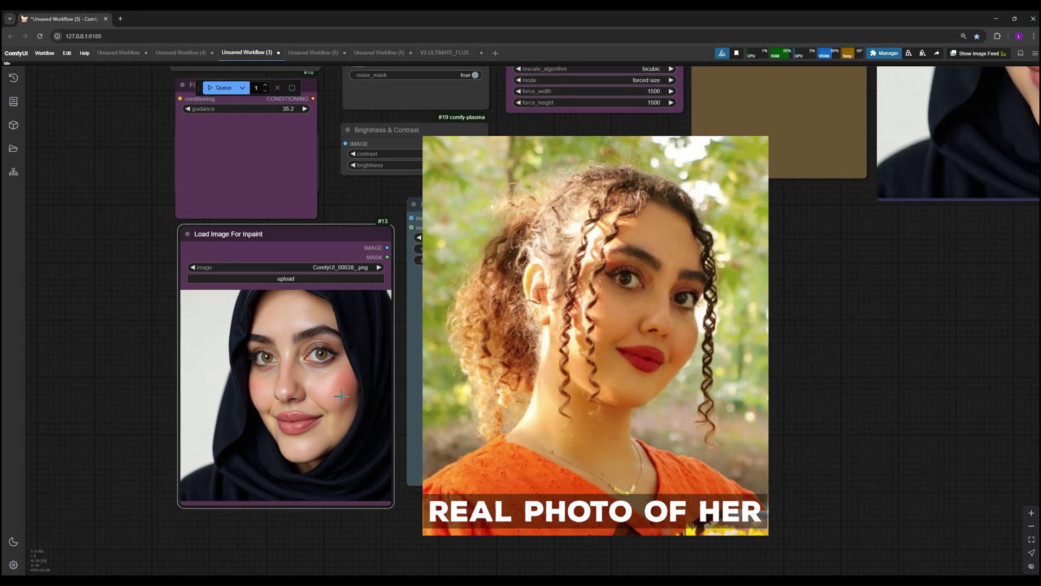
Examine the facial skin of the portrait loaded in the Load Image For Inpaint node
left_click_drag(412, 330, 428, 355)
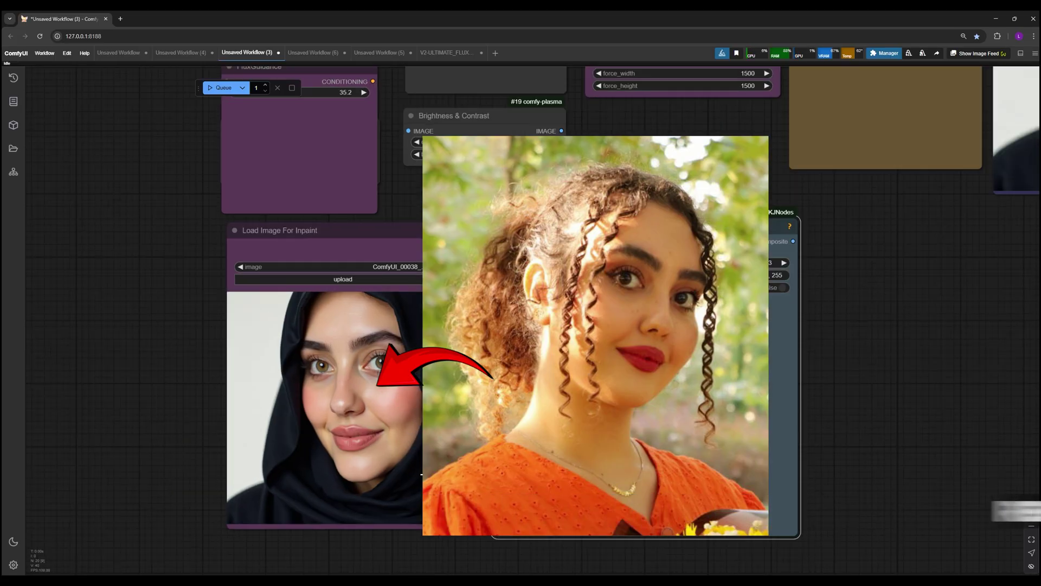
scroll(418, 469, "up", 4)
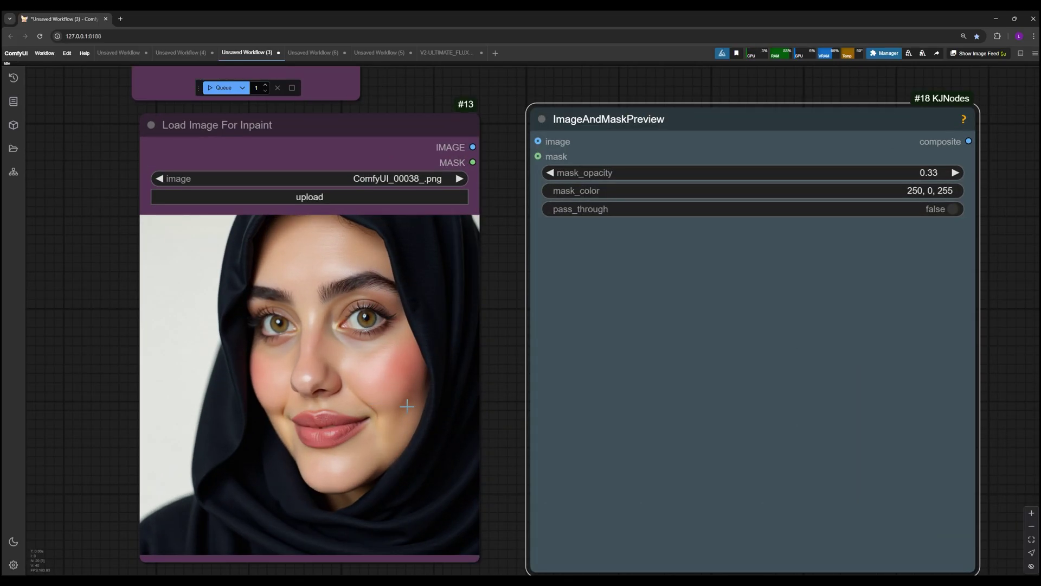
scroll(404, 404, "up", 3)
scroll(428, 410, "down", 6)
scroll(527, 163, "down", 3)
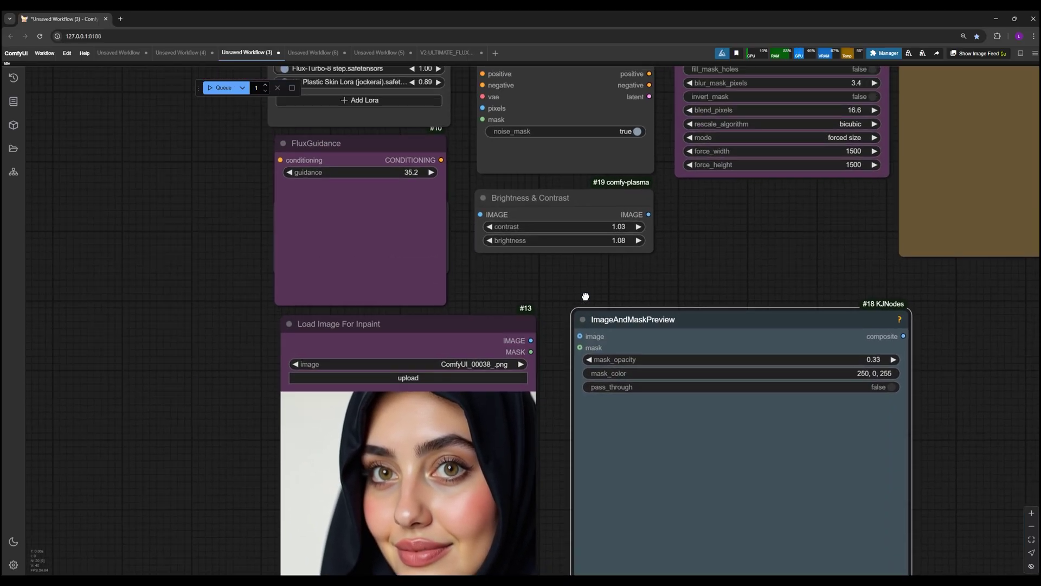
scroll(532, 170, "up", 3)
scroll(412, 380, "up", 4)
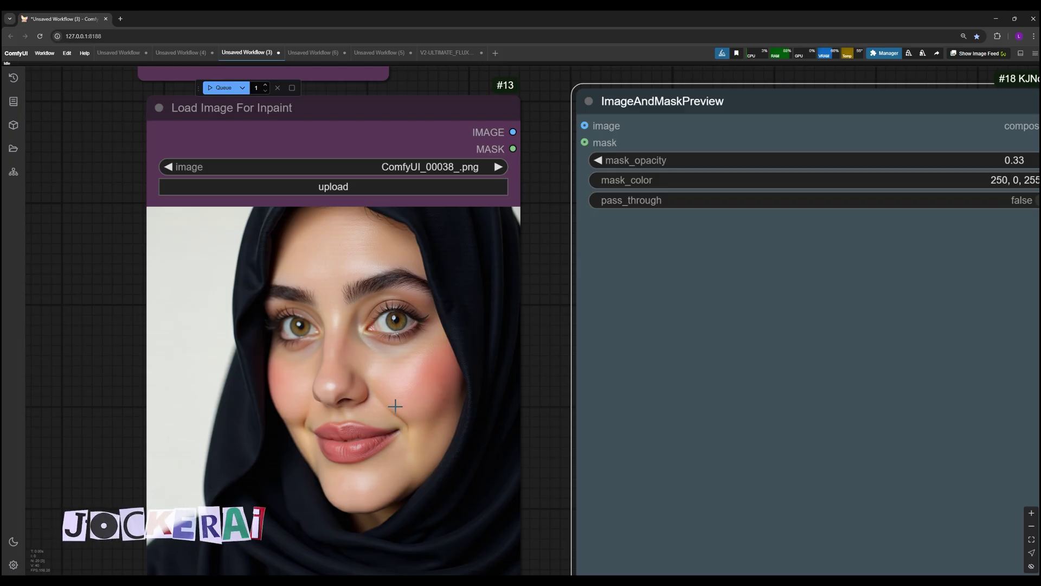
scroll(455, 399, "down", 1)
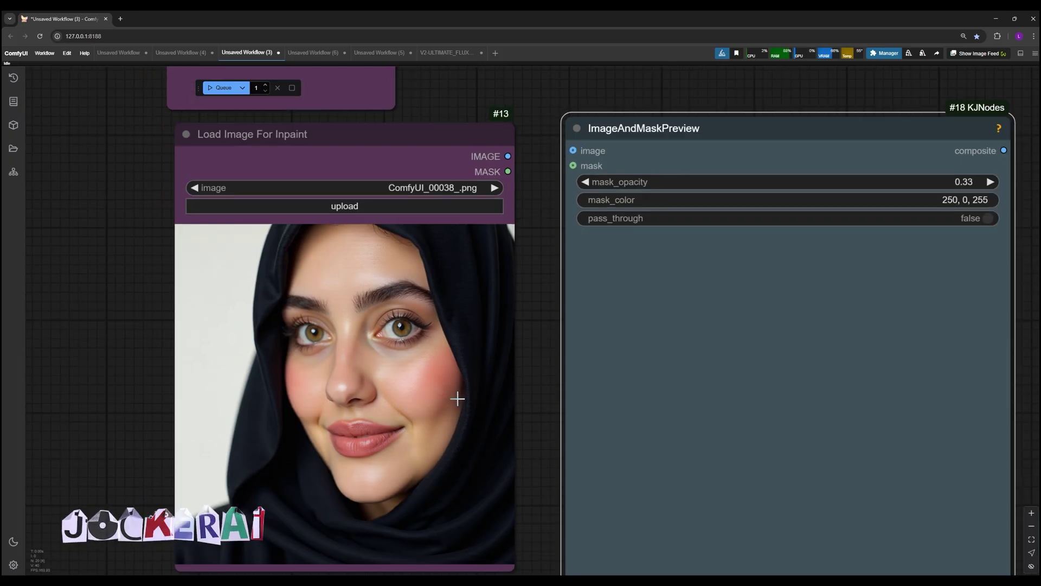
Open the portrait in MaskEditor and mask the forehead down to between the eyebrows with a thicker brush
right_click(400, 362)
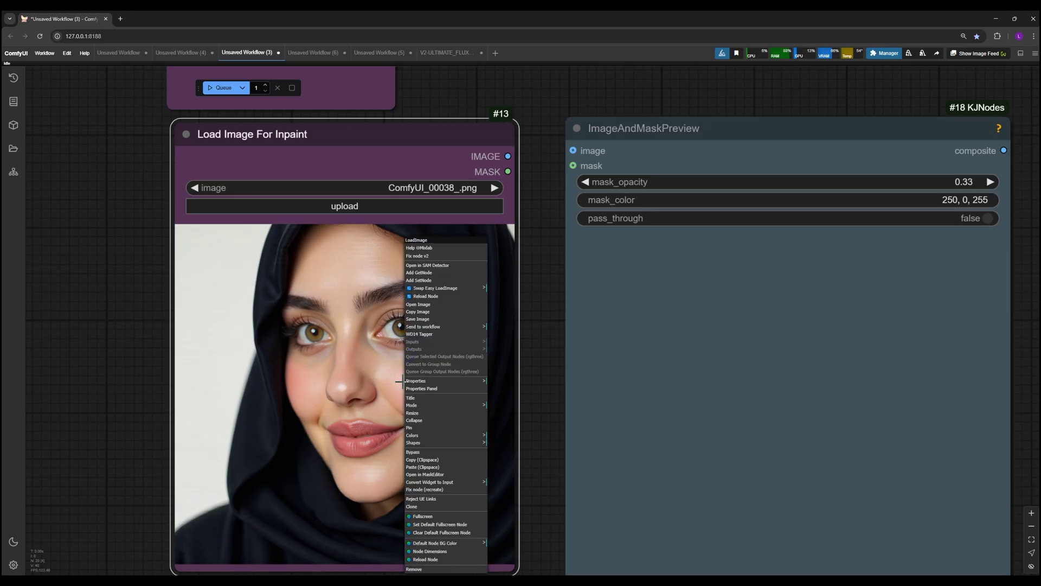
left_click(432, 475)
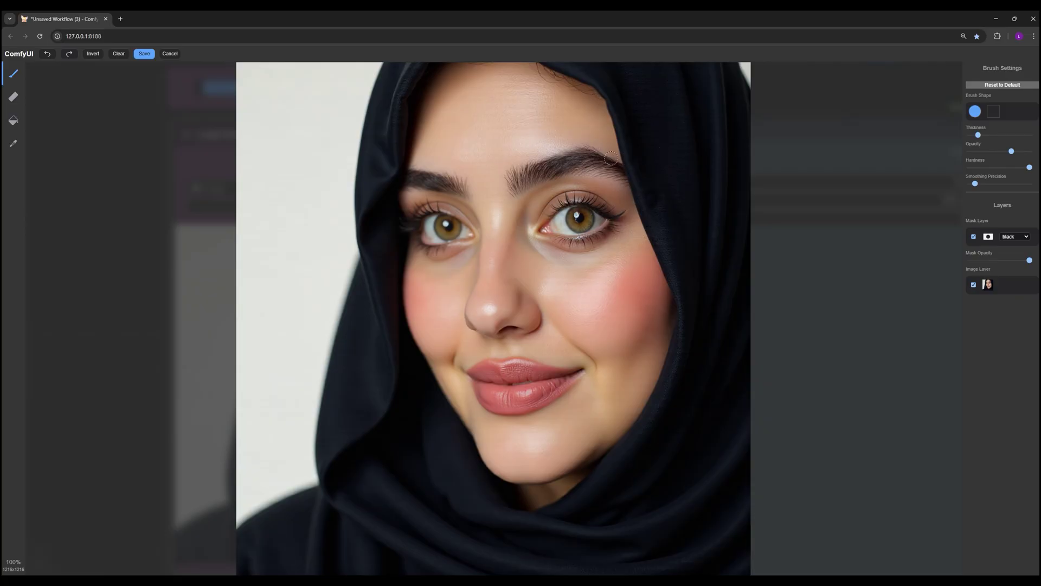
left_click(990, 135)
left_click(997, 135)
mouse_move(432, 142)
left_mouse_down()
mouse_move(452, 93)
mouse_move(470, 79)
mouse_move(535, 86)
left_mouse_up()
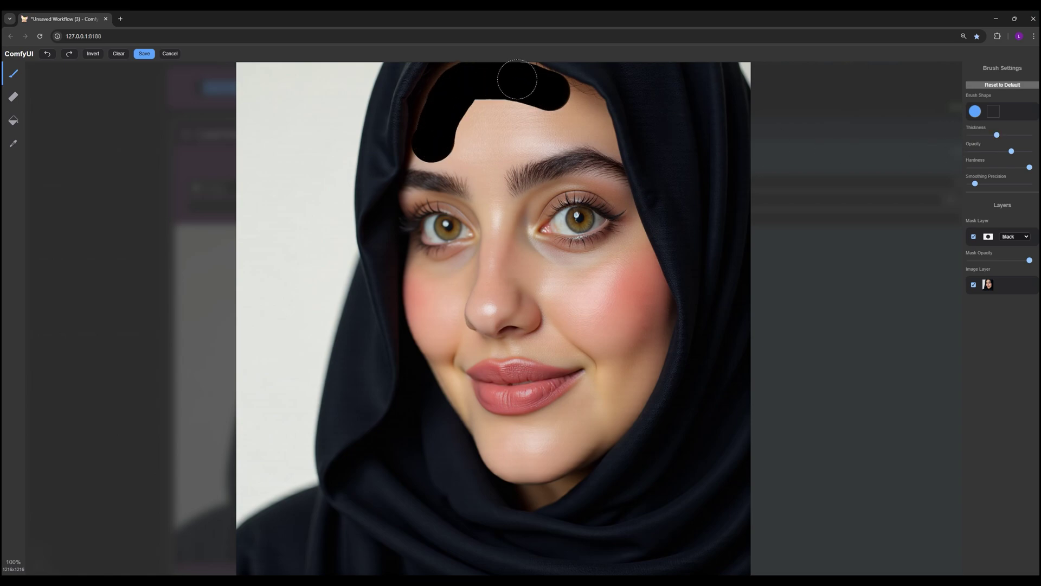
mouse_move(520, 80)
left_mouse_down()
mouse_move(586, 106)
mouse_move(547, 130)
mouse_move(518, 136)
mouse_move(503, 114)
mouse_move(426, 146)
mouse_move(488, 174)
mouse_move(485, 163)
mouse_move(497, 225)
left_mouse_up()
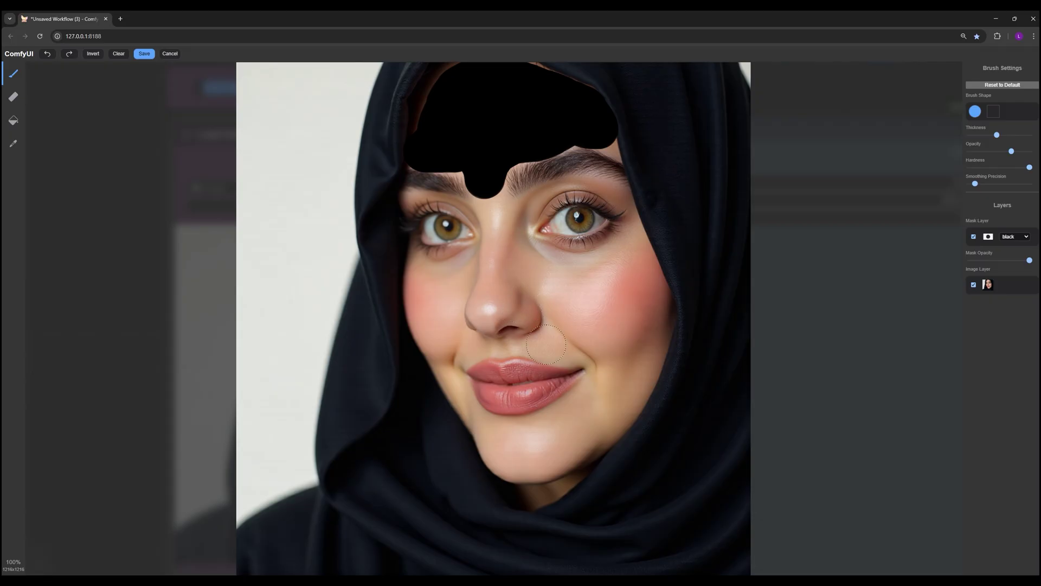
Mask the nose bridge, tip and nostril with a thinner brush, leaving the eyes clear
left_click_drag(996, 134, 990, 135)
mouse_move(491, 177)
left_mouse_down()
mouse_move(496, 261)
mouse_move(482, 306)
mouse_move(503, 292)
left_mouse_up()
key("bracketleft")
key("bracketleft")
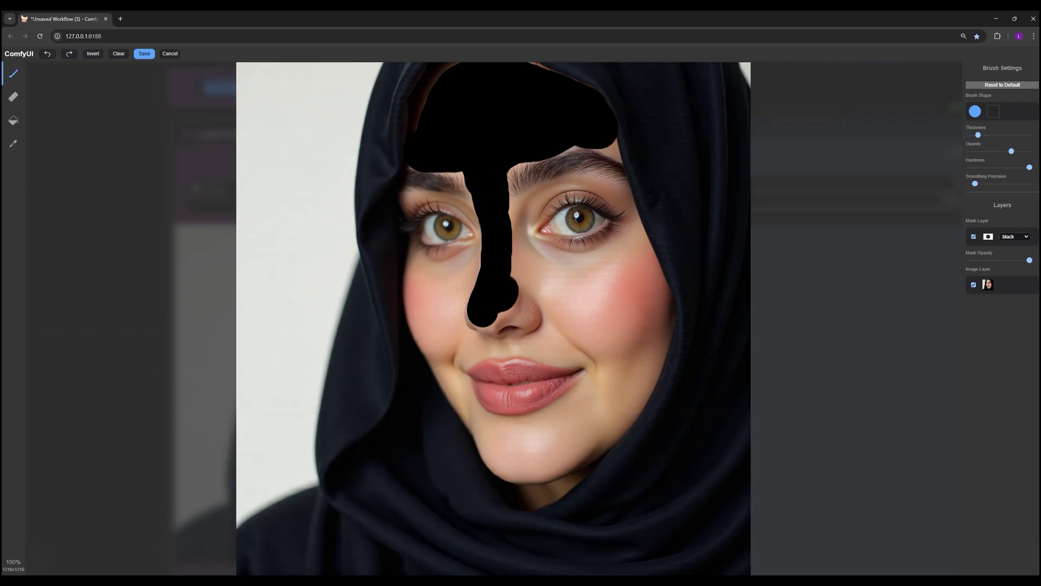
left_click_drag(528, 314, 496, 318)
Extend the mask along the eyebrows and over the right-hand cheek and chin, adjusting the brush size to fit
left_click_drag(451, 173, 616, 153)
mouse_move(539, 192)
left_mouse_down()
mouse_move(529, 238)
mouse_move(548, 252)
mouse_move(618, 247)
mouse_move(514, 273)
mouse_move(598, 265)
mouse_move(557, 269)
mouse_move(612, 295)
mouse_move(529, 280)
mouse_move(597, 259)
mouse_move(646, 275)
mouse_move(640, 368)
mouse_move(618, 402)
mouse_move(553, 293)
mouse_move(614, 352)
mouse_move(591, 423)
mouse_move(612, 429)
mouse_move(537, 467)
mouse_move(503, 463)
mouse_move(551, 454)
left_mouse_up()
key("bracketright")
key("bracketright")
key("bracketright")
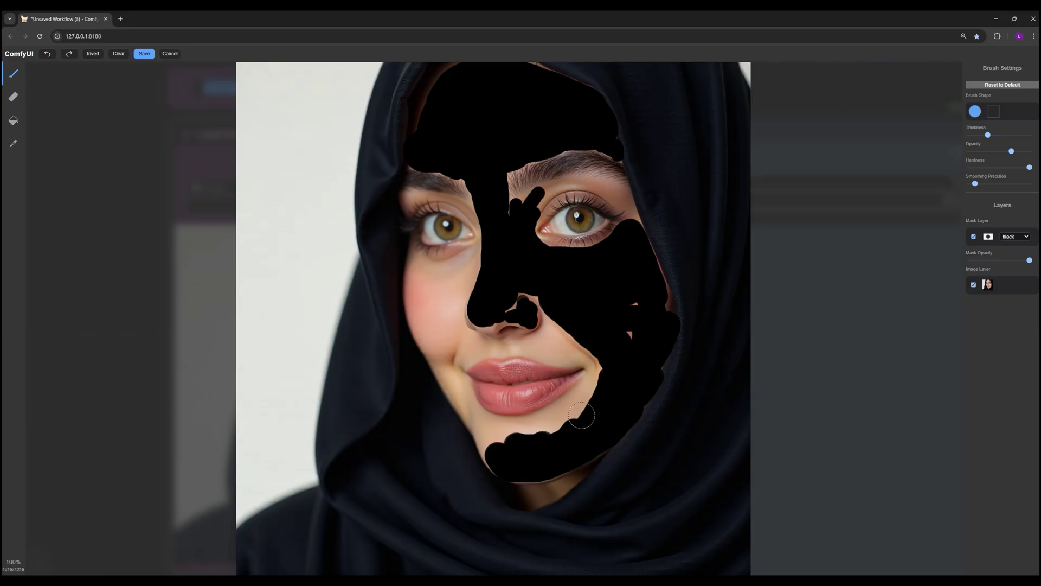
mouse_move(580, 415)
left_mouse_down()
mouse_move(497, 454)
mouse_move(605, 380)
mouse_move(543, 410)
left_mouse_up()
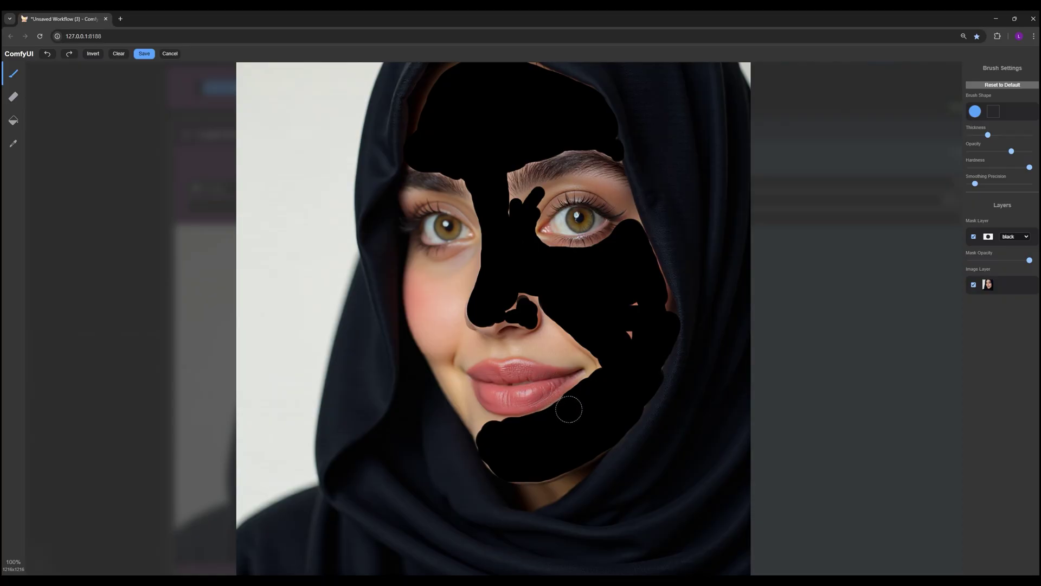
Mask the left-hand cheek and the skin around the lips with a thinner brush, keeping the lips unmasked
mouse_move(988, 134)
left_mouse_down()
mouse_move(1009, 134)
mouse_move(980, 136)
left_mouse_up()
mouse_move(476, 428)
left_mouse_down()
mouse_move(413, 301)
mouse_move(465, 248)
mouse_move(482, 246)
mouse_move(485, 217)
mouse_move(470, 207)
mouse_move(486, 256)
mouse_move(457, 291)
mouse_move(466, 276)
mouse_move(454, 304)
mouse_move(461, 316)
mouse_move(454, 304)
mouse_move(433, 333)
mouse_move(481, 324)
mouse_move(457, 339)
mouse_move(592, 361)
mouse_move(543, 302)
mouse_move(567, 344)
mouse_move(547, 328)
mouse_move(526, 342)
mouse_move(543, 336)
mouse_move(541, 299)
mouse_move(539, 337)
mouse_move(501, 345)
mouse_move(599, 382)
mouse_move(587, 350)
left_mouse_up()
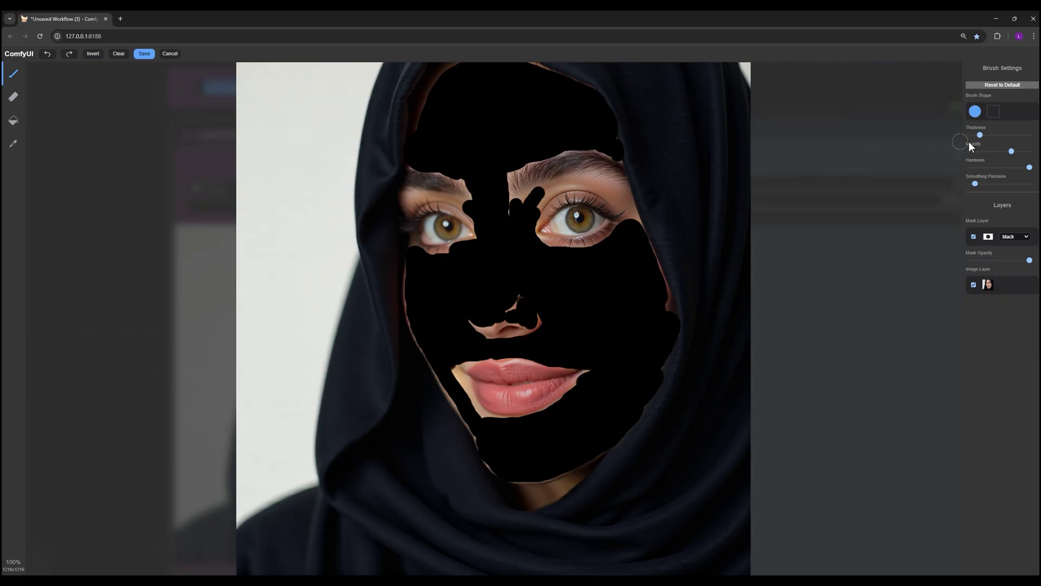
mouse_move(473, 439)
left_mouse_down()
mouse_move(433, 366)
mouse_move(487, 421)
mouse_move(524, 420)
mouse_move(592, 375)
left_mouse_up()
mouse_move(460, 372)
left_mouse_down()
mouse_move(482, 413)
mouse_move(548, 404)
left_mouse_up()
left_click_drag(479, 404, 468, 368)
Mask both upper eyelids and the remaining gap at the cheek edge, and save the mask to the node
left_click_drag(975, 135, 979, 135)
mouse_move(650, 268)
left_mouse_down()
mouse_move(528, 193)
mouse_move(648, 252)
left_mouse_up()
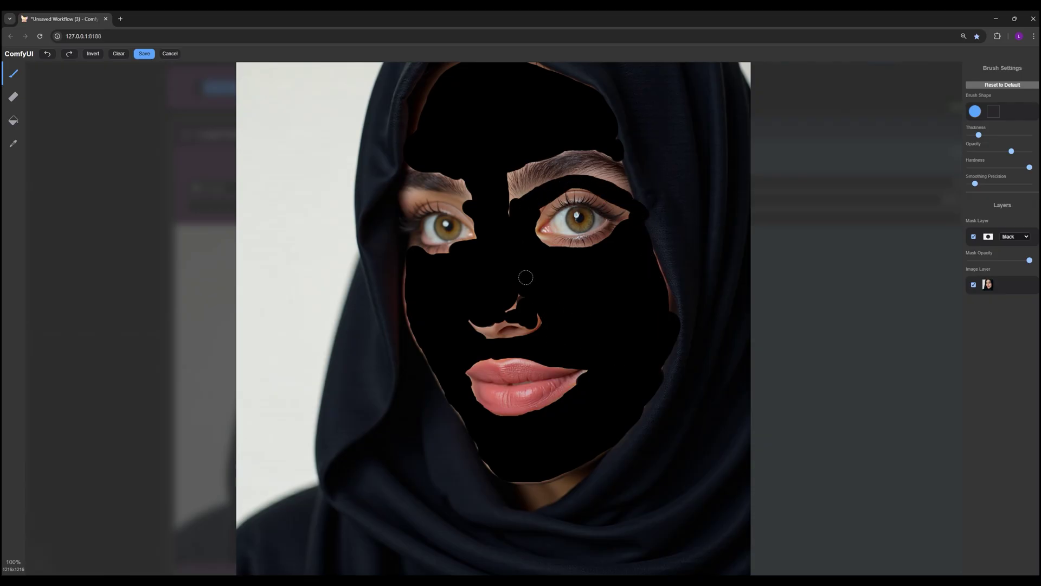
scroll(500, 260, "up", 1)
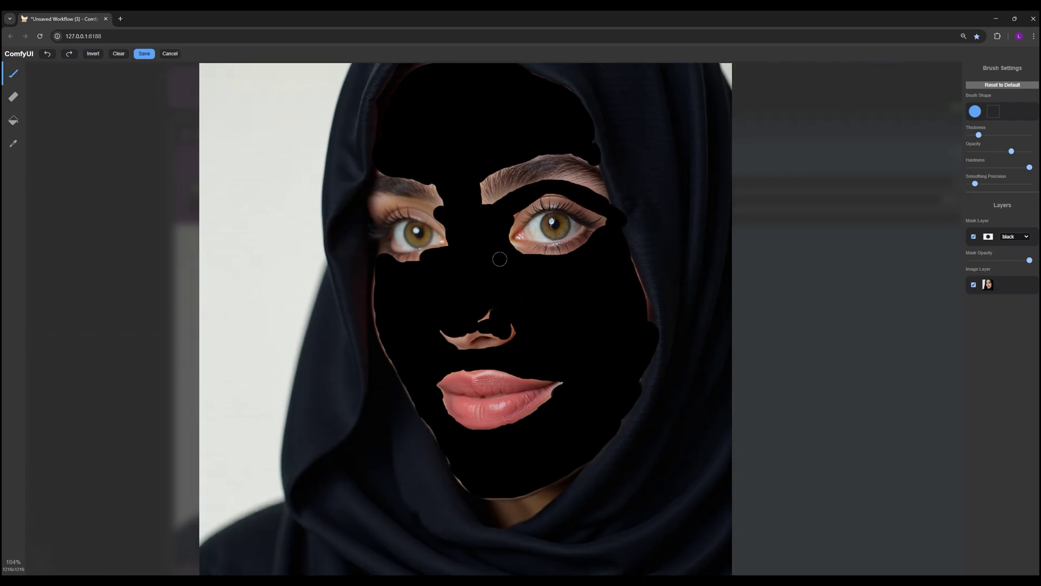
scroll(515, 255, "down", 2)
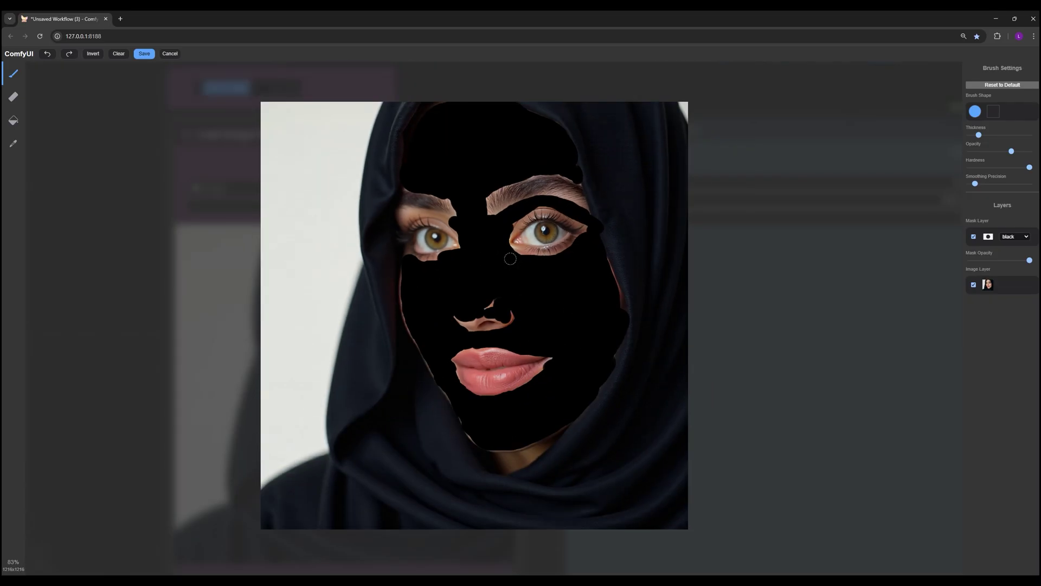
scroll(510, 259, "down", 2)
scroll(515, 263, "up", 4)
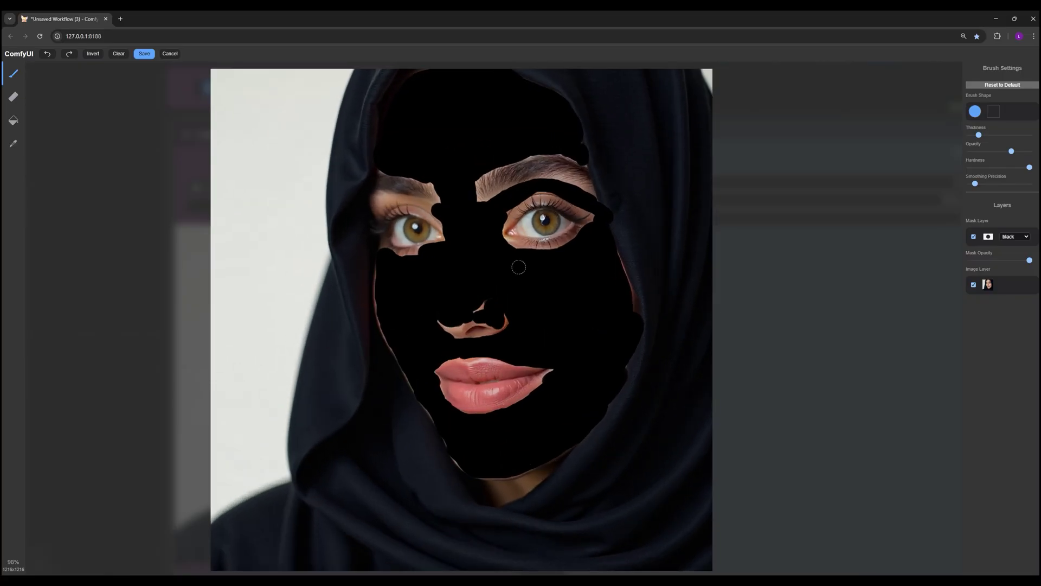
left_click_drag(477, 217, 380, 200)
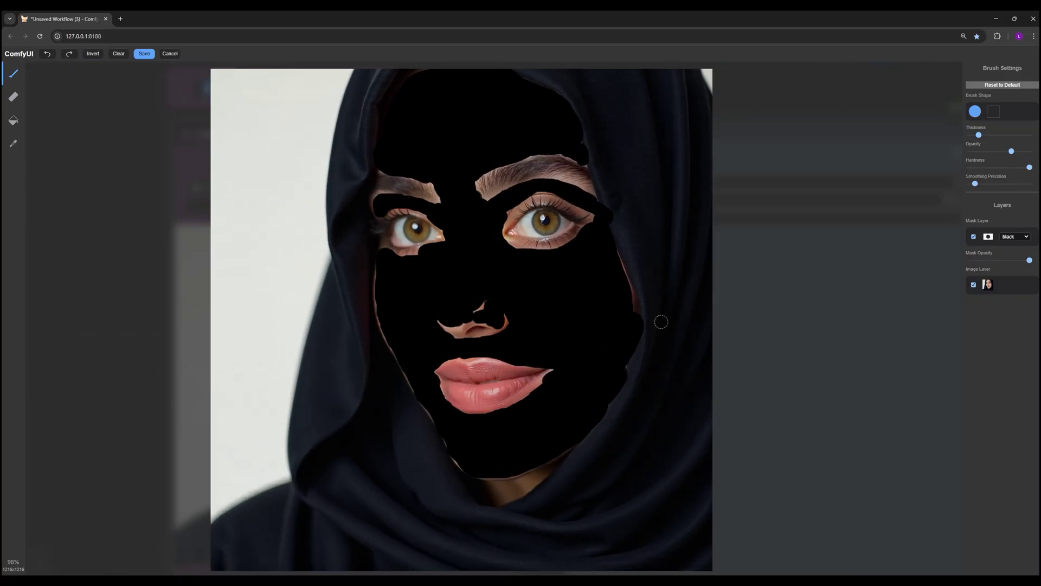
left_click(144, 53)
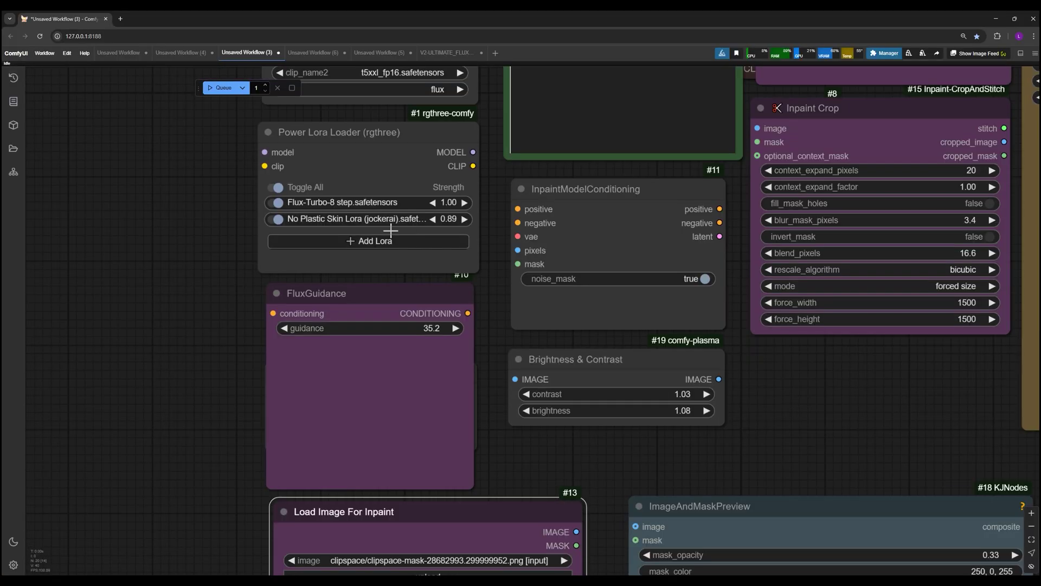
Select No Plastic Skin Lora (jockerai).safetensors in the Power Lora Loader and set its strength to 0.95
left_click(370, 219)
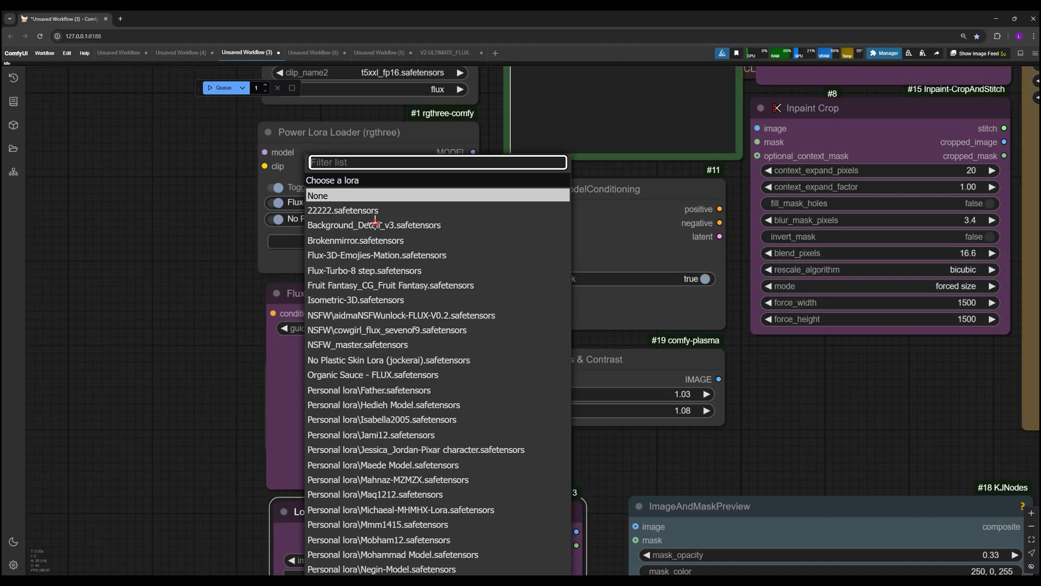
left_click(389, 361)
left_click(450, 220)
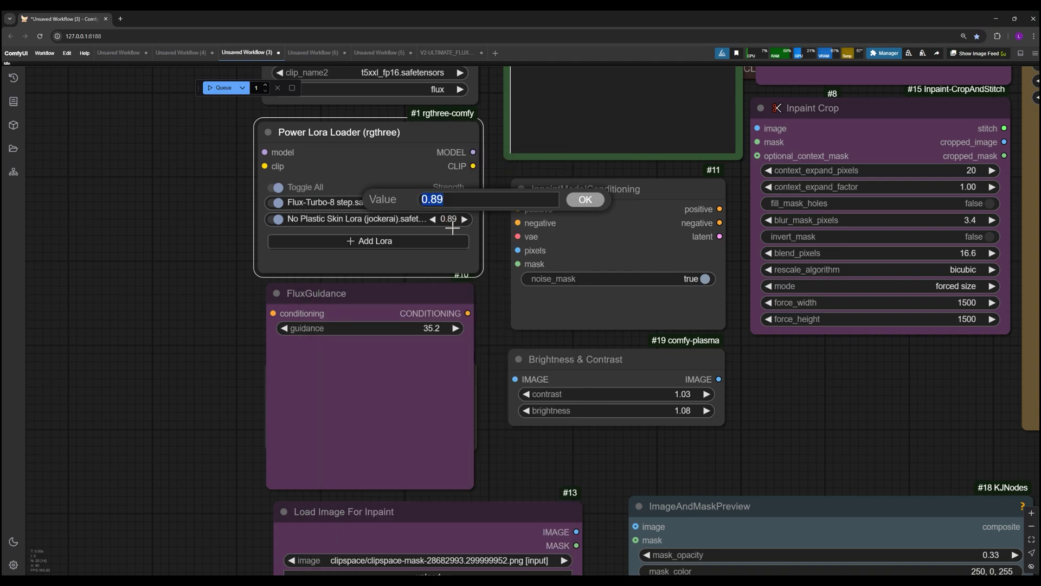
type("0.9")
type("1")
key("Return")
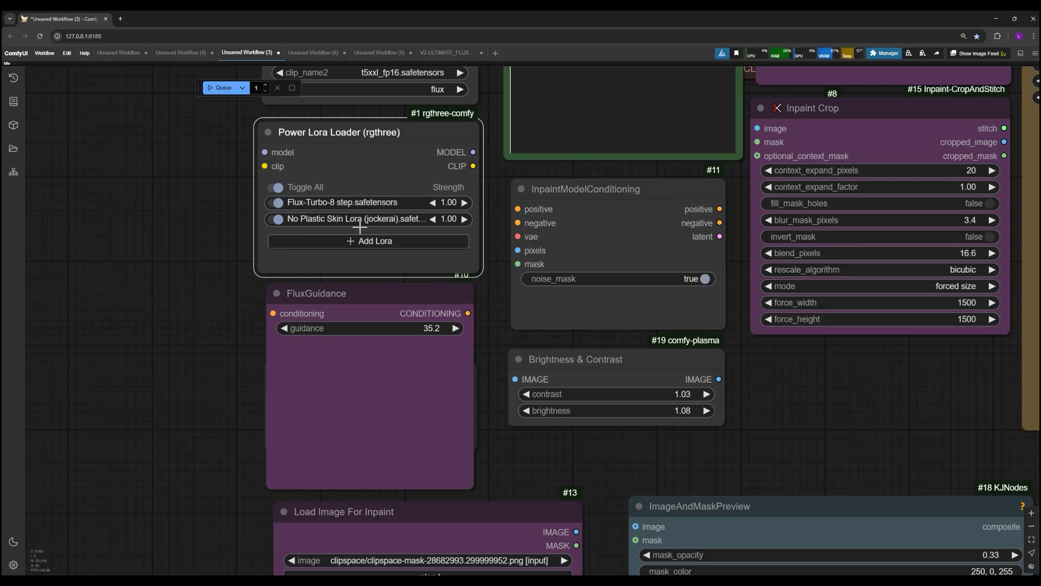
left_click(433, 219)
Set the FluxGuidance node's guidance to 35
left_click_drag(359, 364, 337, 396)
scroll(337, 396, "down", 1)
scroll(331, 390, "up", 1)
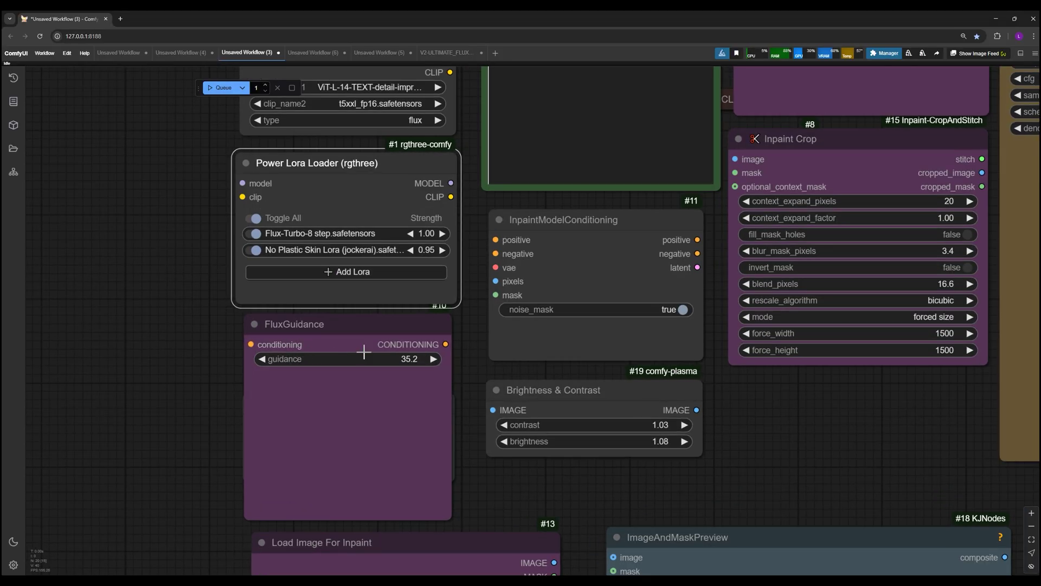
left_click(405, 360)
type("35")
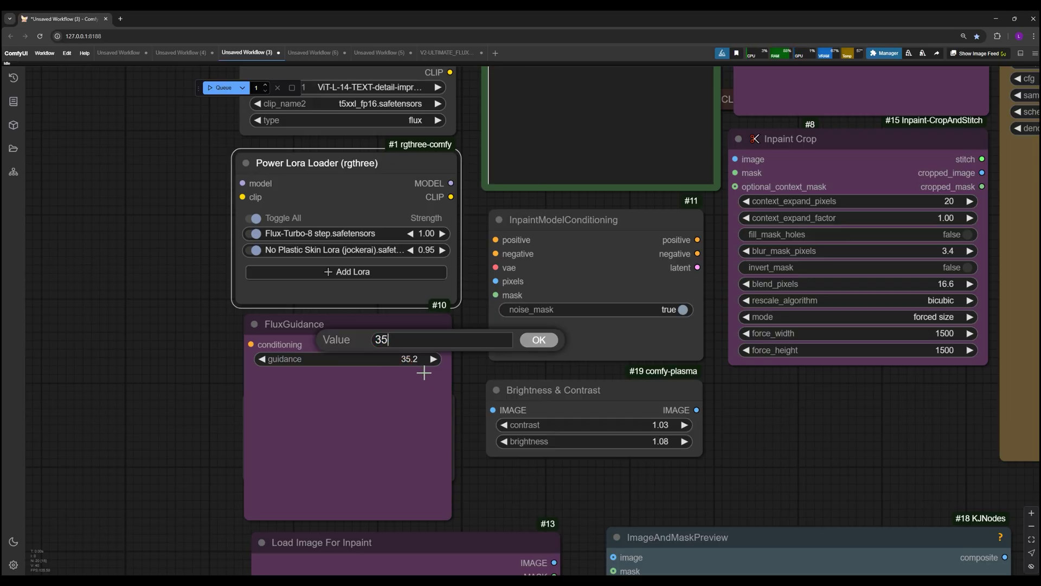
key("Return")
Remove the word "wear" from the positive prompt so that the phrase reads "normal-toned skin."
scroll(424, 372, "down", 3)
left_click_drag(453, 142, 422, 362)
scroll(426, 322, "up", 2)
scroll(427, 341, "up", 3)
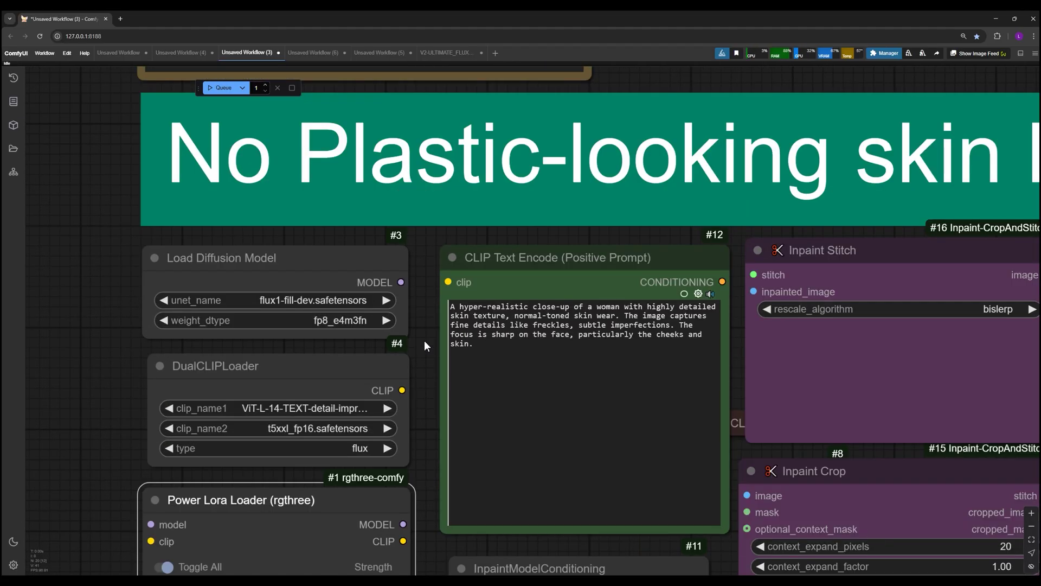
scroll(424, 340, "up", 2)
left_click_drag(410, 318, 321, 320)
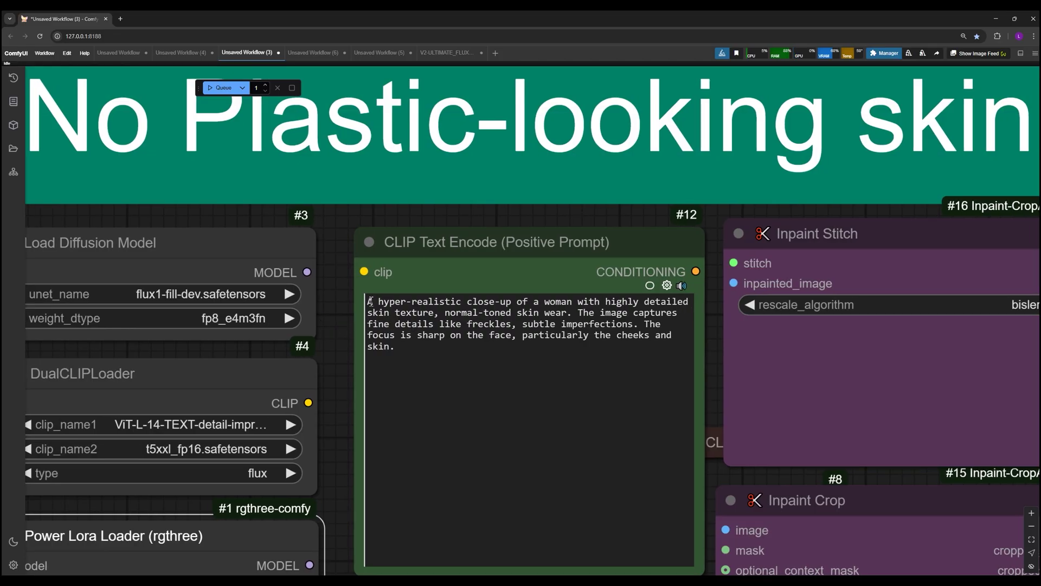
left_click_drag(370, 302, 446, 313)
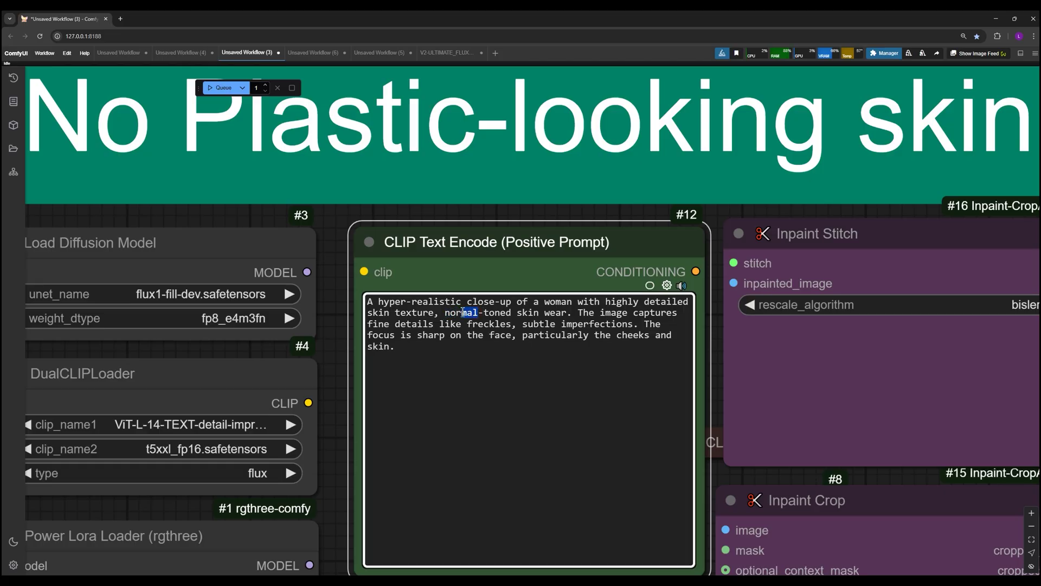
left_click_drag(545, 313, 564, 313)
key("BackSpace")
key("BackSpace")
left_click(572, 313)
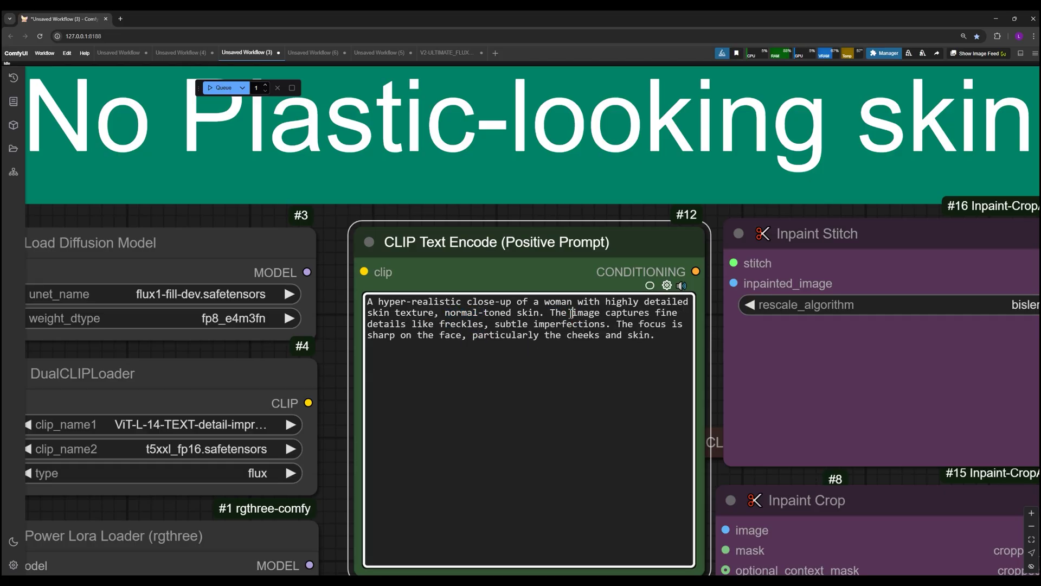
Examine the positive prompt's wording on skin details and face focus, and the Inpaint Crop node's size and blending settings
left_click_drag(555, 314, 492, 324)
left_click(494, 325)
mouse_move(656, 337)
left_mouse_down()
mouse_move(429, 325)
mouse_move(623, 325)
mouse_move(664, 336)
left_mouse_up()
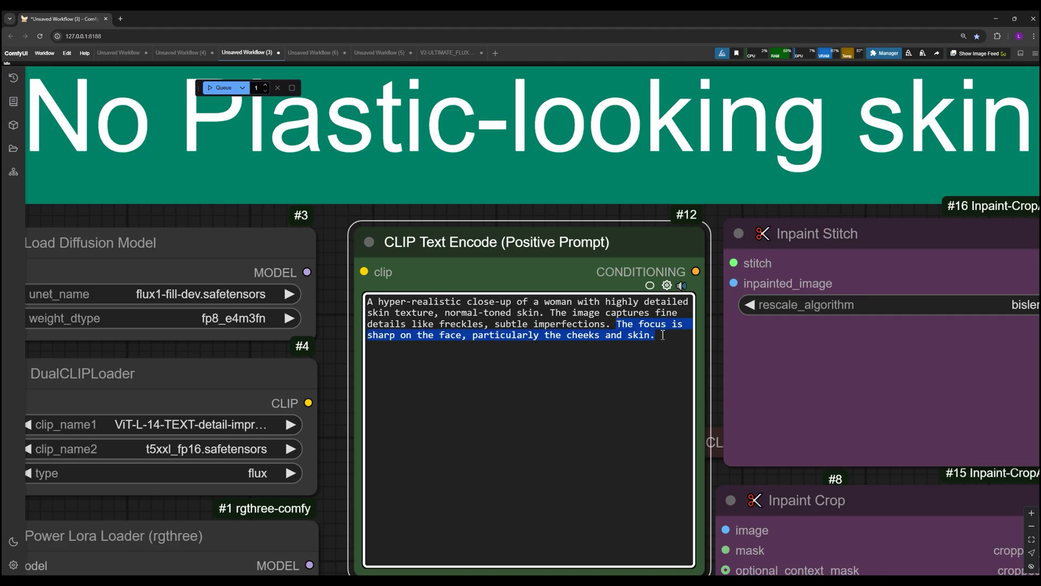
scroll(744, 451, "down", 5)
left_click_drag(741, 453, 406, 184)
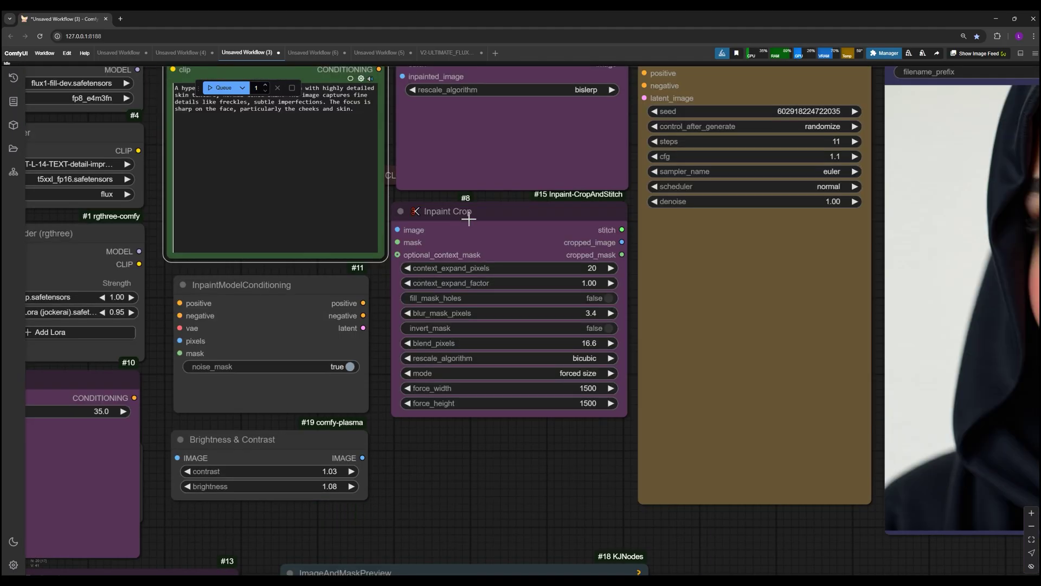
left_click_drag(470, 216, 472, 209)
scroll(522, 430, "up", 3)
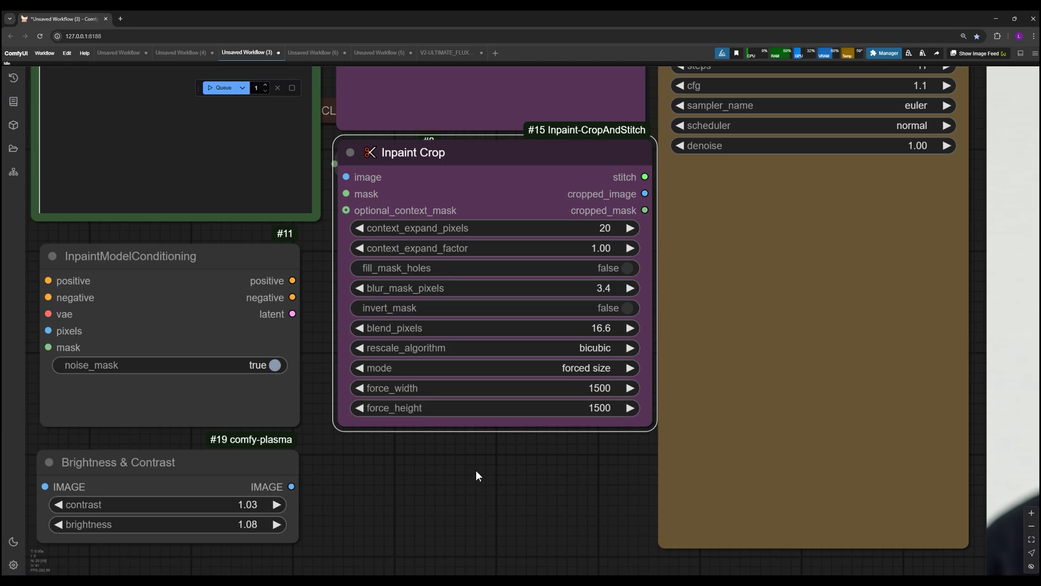
scroll(476, 470, "down", 1)
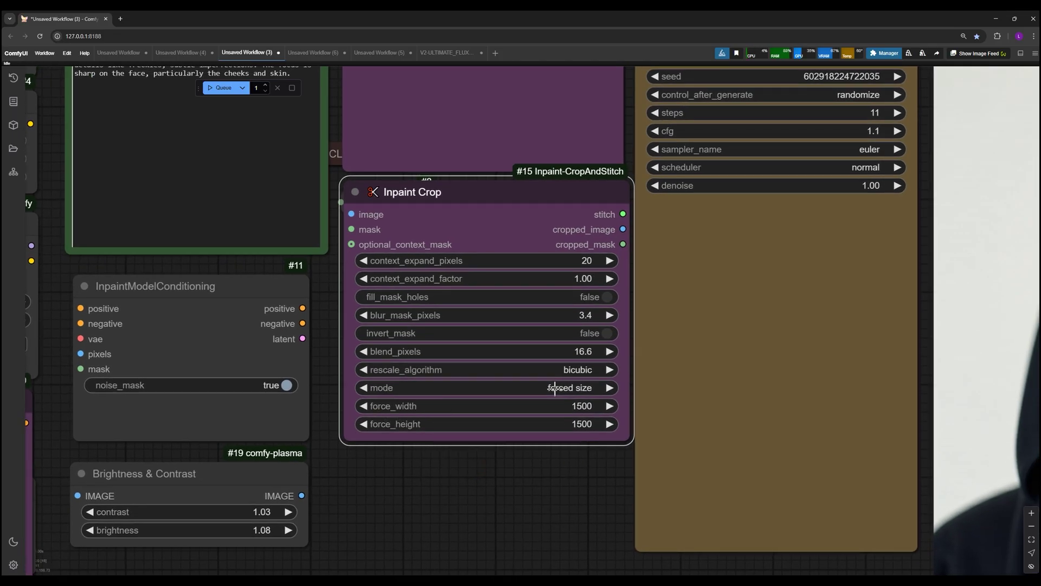
scroll(562, 388, "down", 5)
left_click_drag(539, 487, 610, 411)
scroll(629, 406, "up", 2)
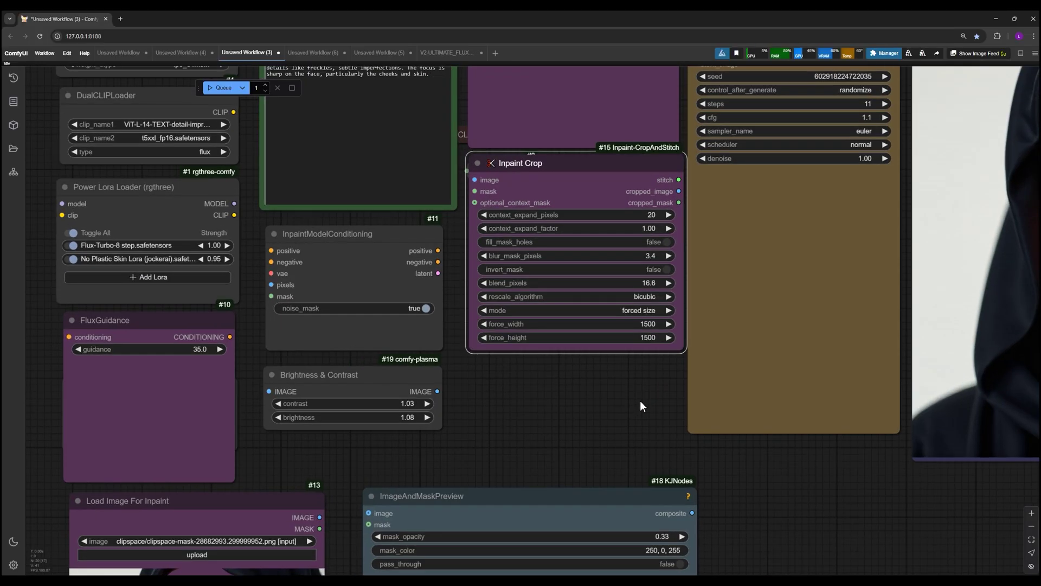
left_click_drag(572, 357, 737, 136)
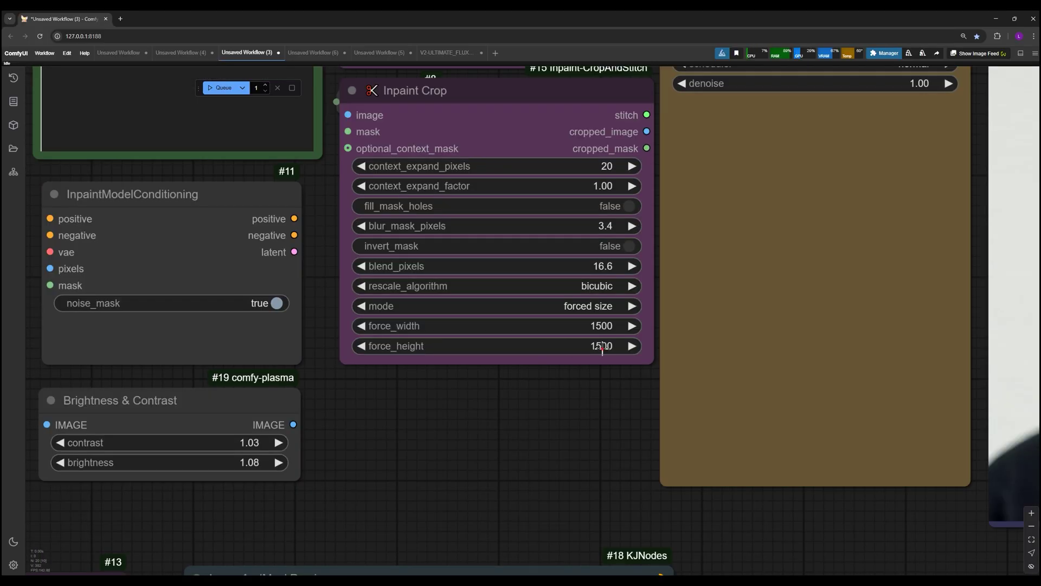
Set both force_height and force_width of the Inpaint Crop node to 512
left_click_drag(602, 349, 551, 347)
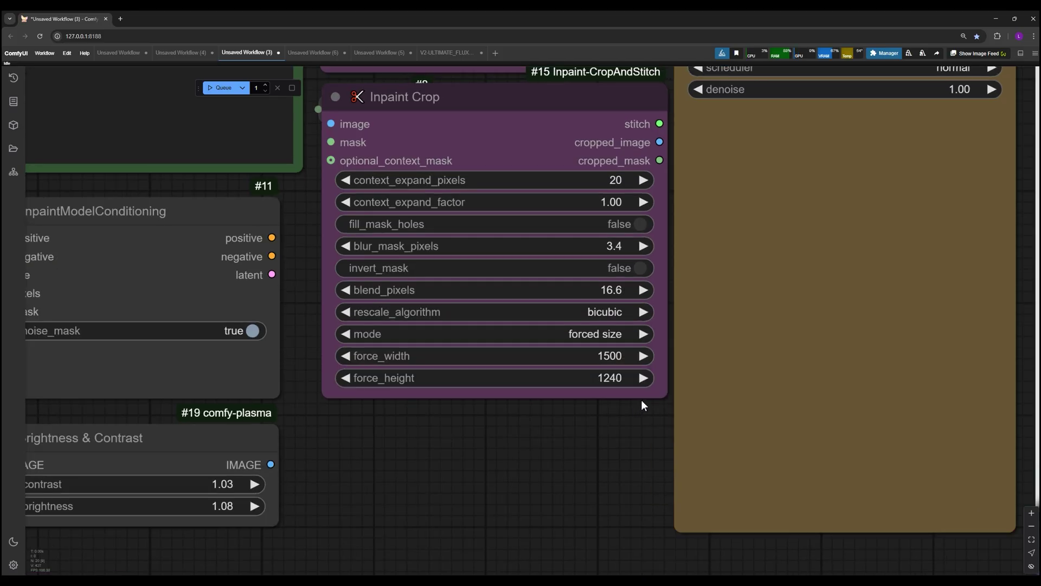
scroll(641, 400, "up", 1)
left_click_drag(609, 374, 571, 367)
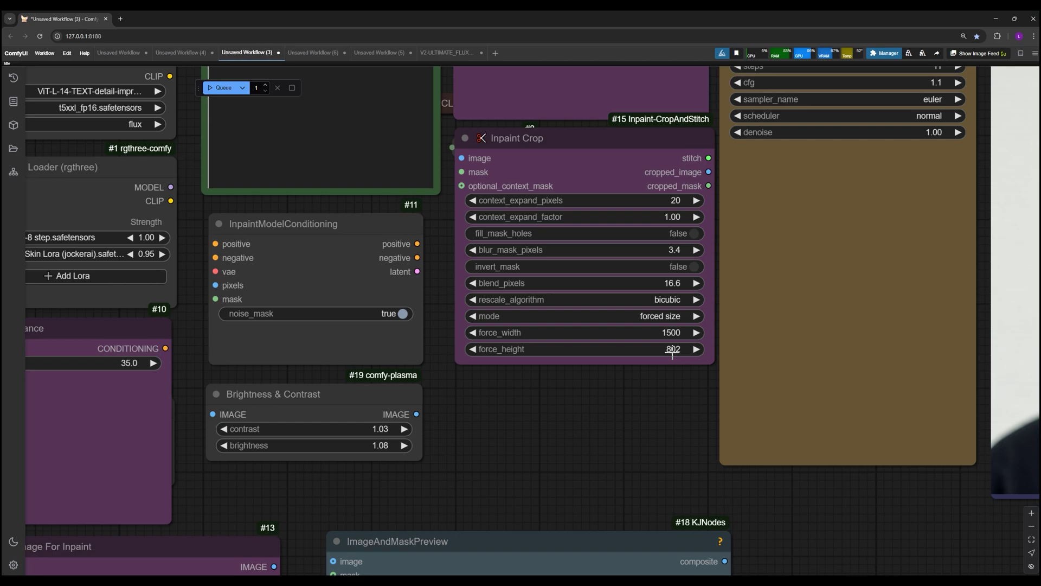
left_click_drag(676, 352, 672, 352)
left_click(659, 348)
type("5")
key("Return")
left_click(669, 339)
type("512")
key("Return")
Add a Preview Image node to the Inpaint Crop's cropped_image output and queue only that output node
scroll(669, 420, "down", 3)
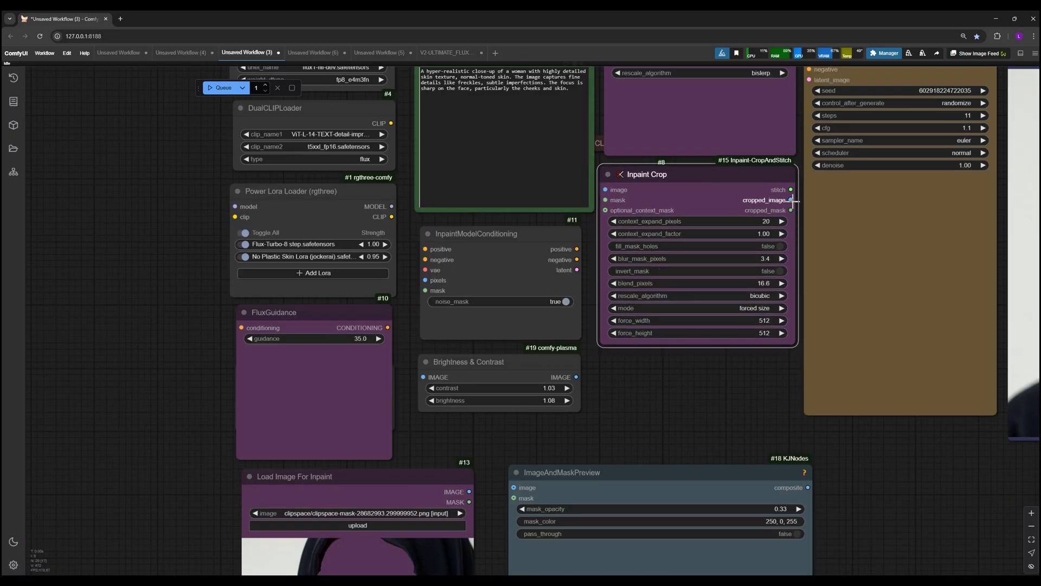
left_click_drag(790, 199, 868, 426)
left_click(765, 476)
scroll(867, 427, "down", 1)
left_click_drag(770, 455, 703, 310)
right_click(823, 306)
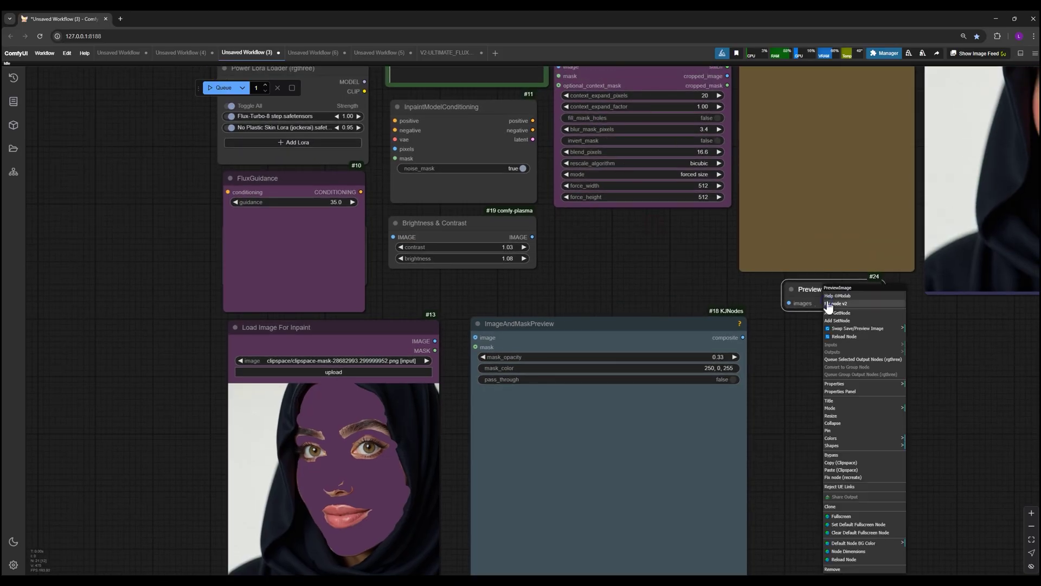
left_click(862, 359)
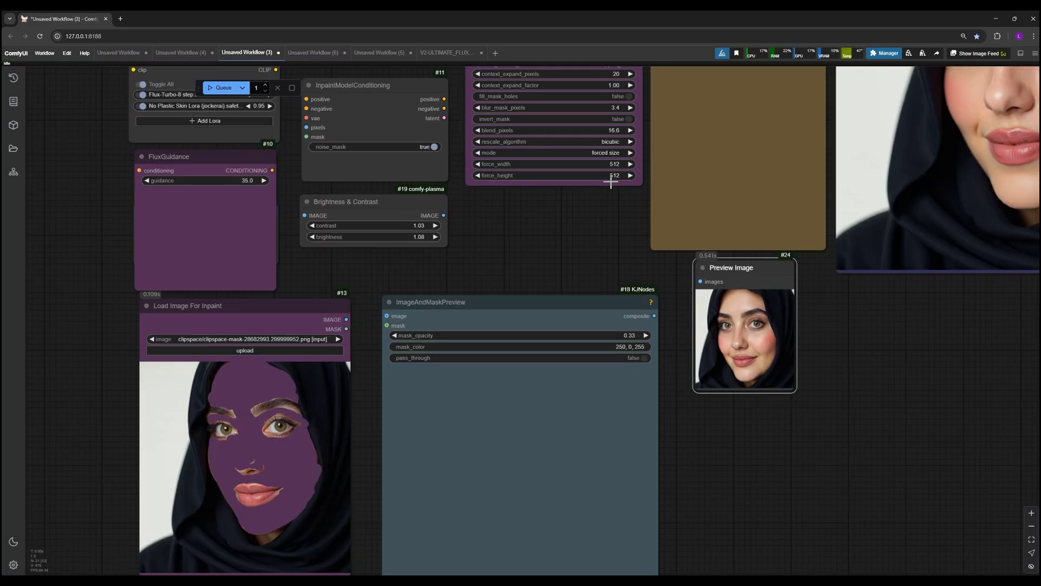
Open the 512×512 crop preview in a separate browser tab to examine its resolution, and return to the workflow
right_click(740, 313)
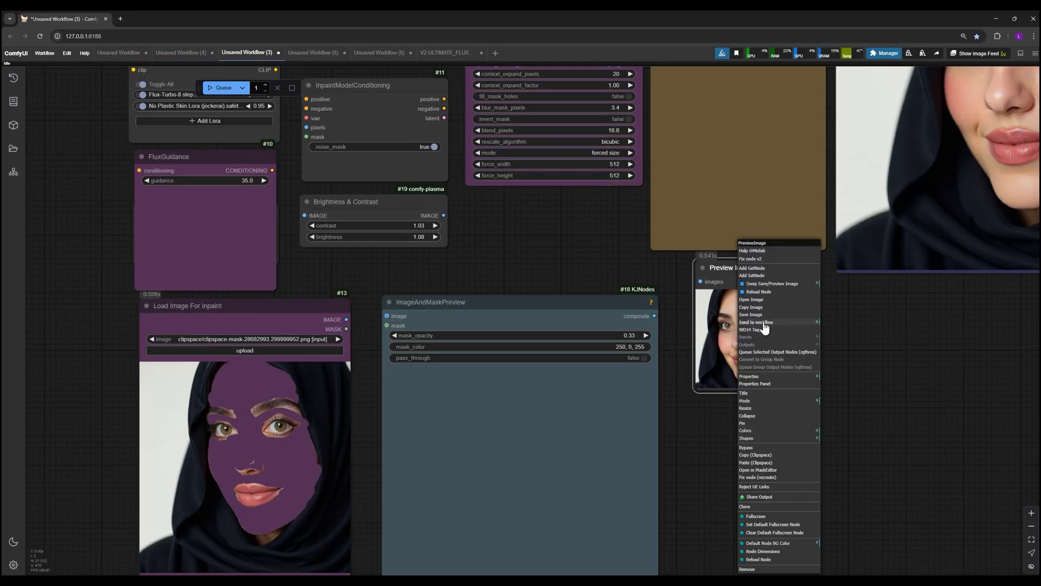
left_click(752, 300)
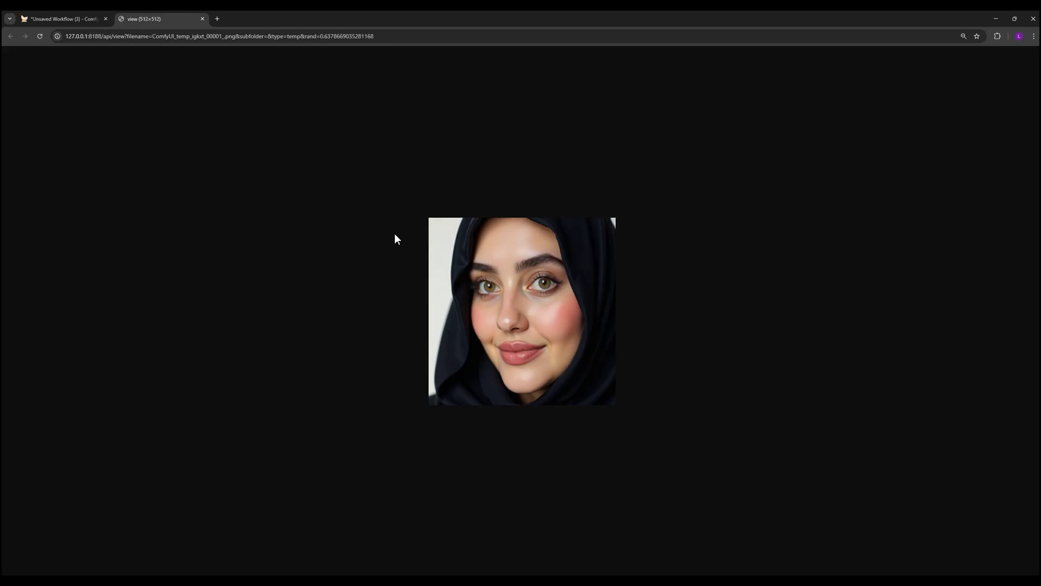
left_click(63, 19)
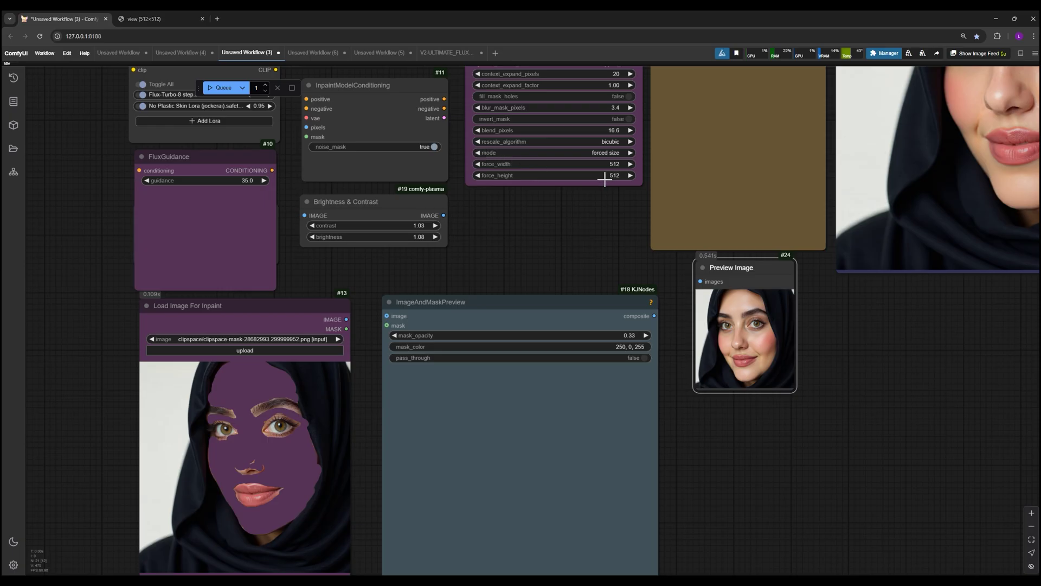
Set the Inpaint Crop node's force_height and force_width to 1500
left_click(605, 177)
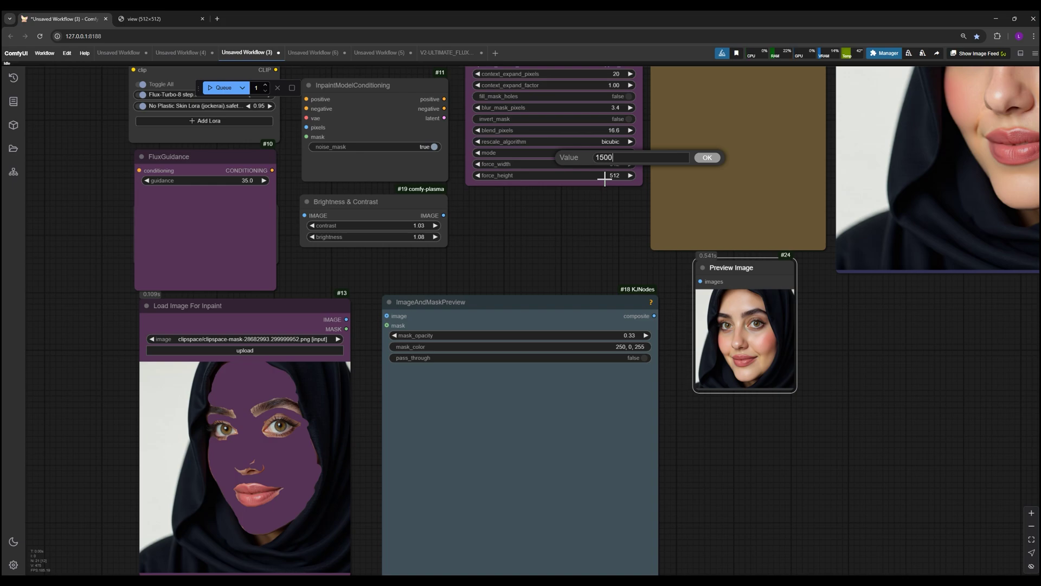
key("Return")
left_click(601, 165)
type("1500")
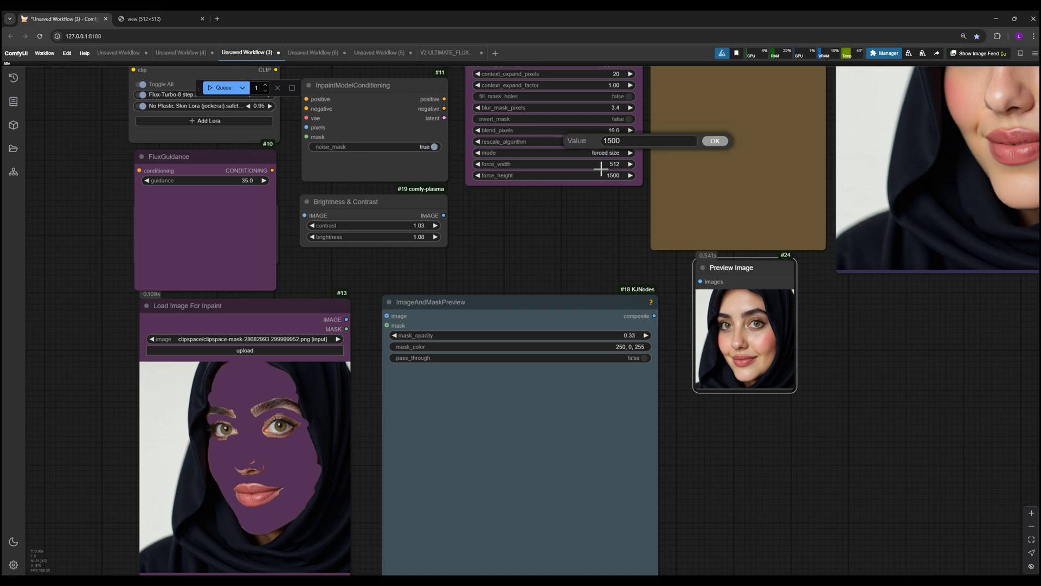
key("Return")
Queue only the Preview Image node, open its 1500×1500 crop in a separate browser tab, and return to the workflow
right_click(731, 326)
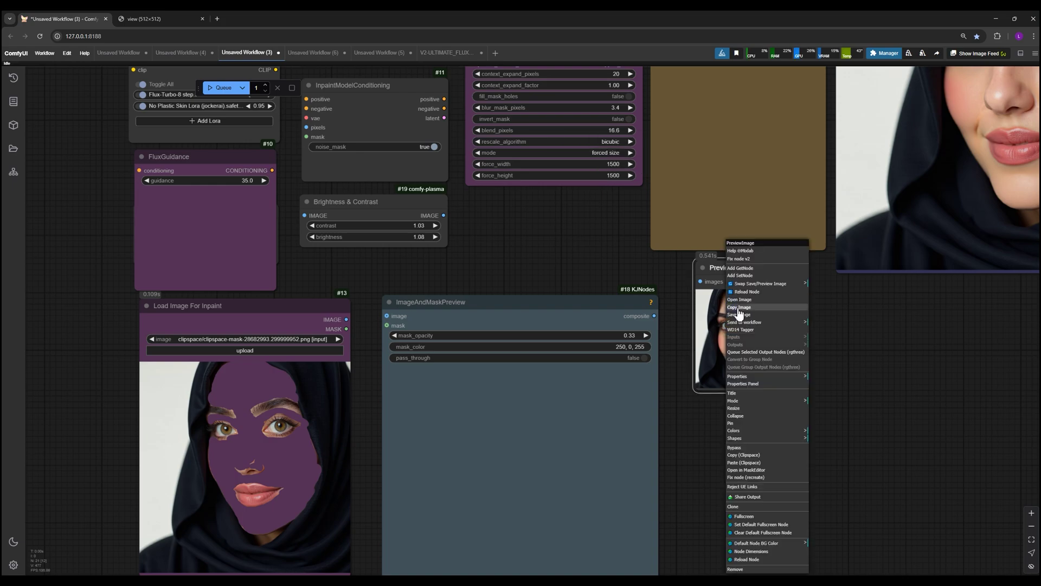
left_click(765, 353)
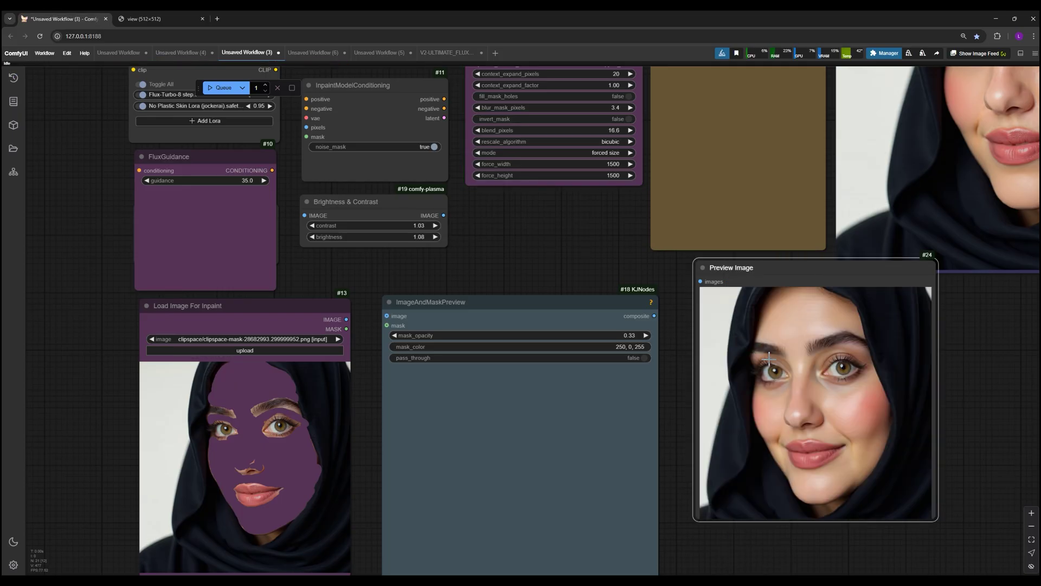
right_click(781, 364)
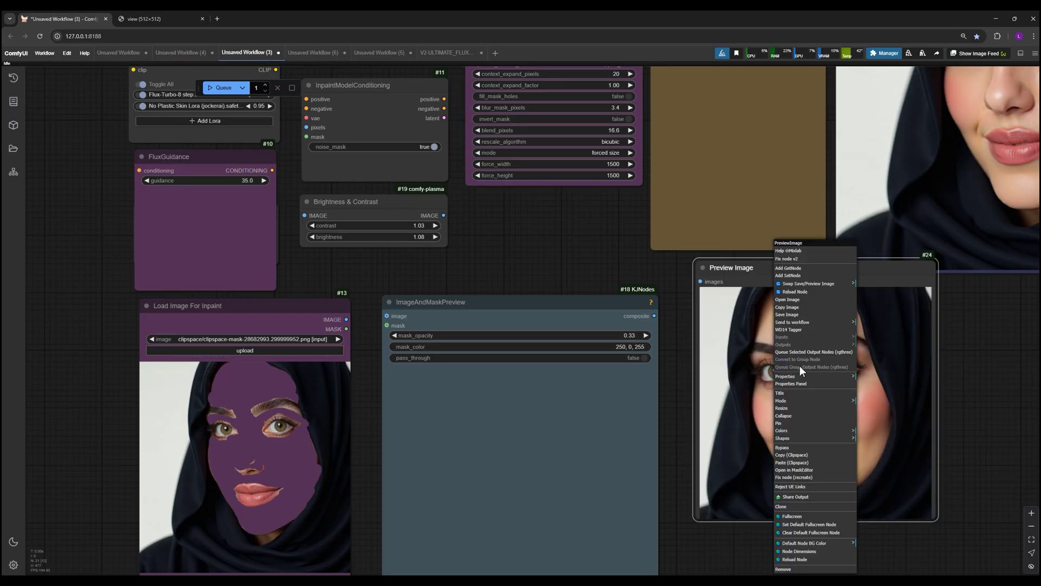
left_click(791, 299)
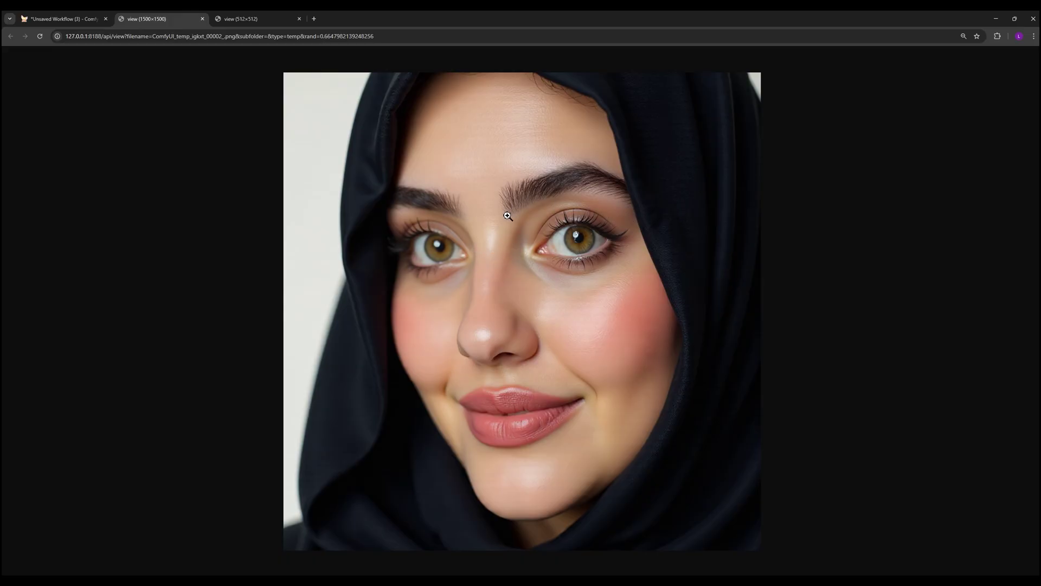
key("ctrl+1")
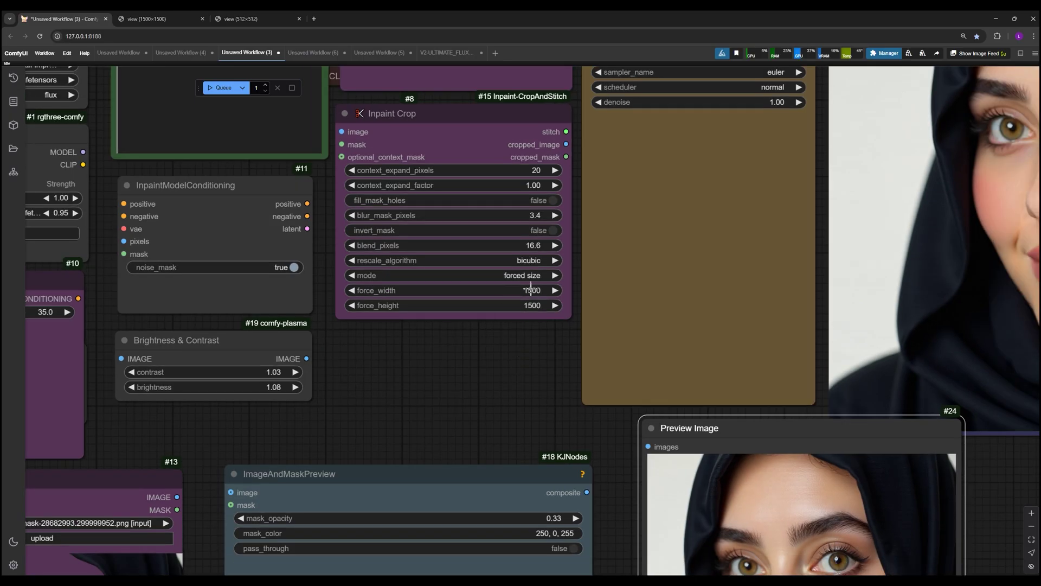
Delete the Preview Image node attached to the cropped_image output
left_click_drag(502, 364, 405, 323)
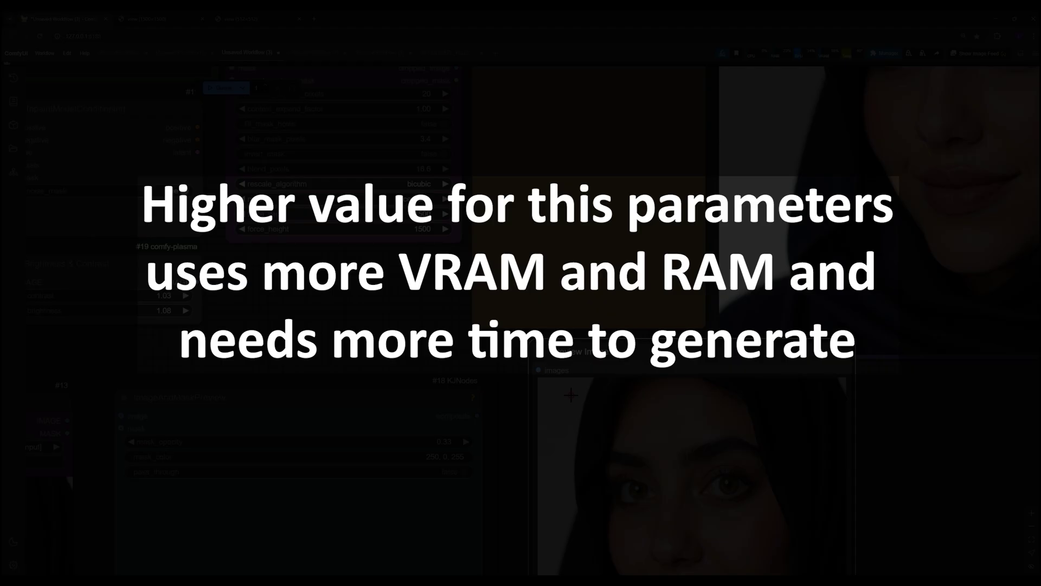
key("Delete")
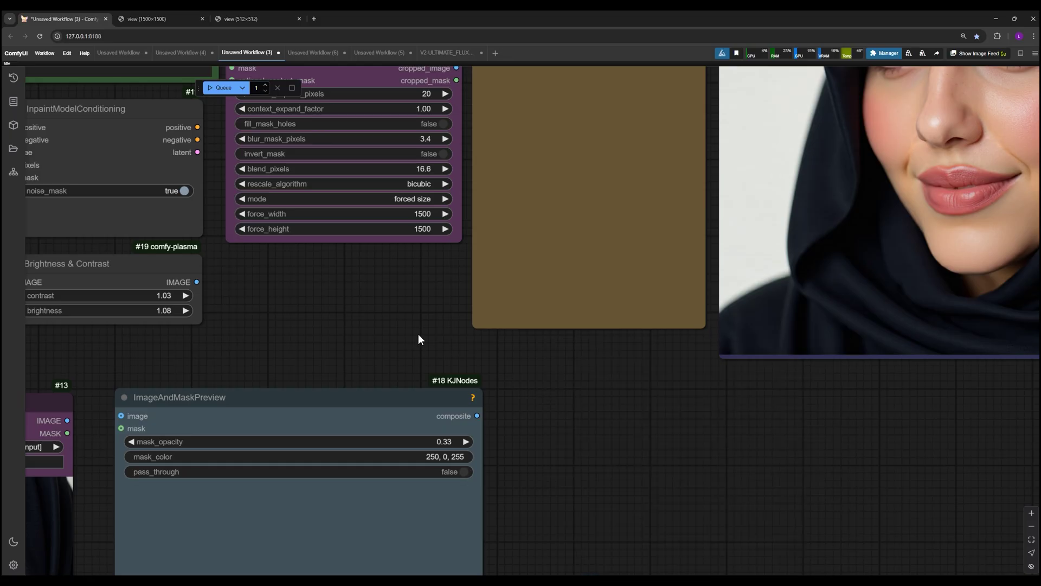
Raise the KSampler's cfg to 1.3 and return it to 1.1
scroll(416, 333, "down", 5)
left_click_drag(495, 193, 433, 349)
scroll(468, 219, "up", 4)
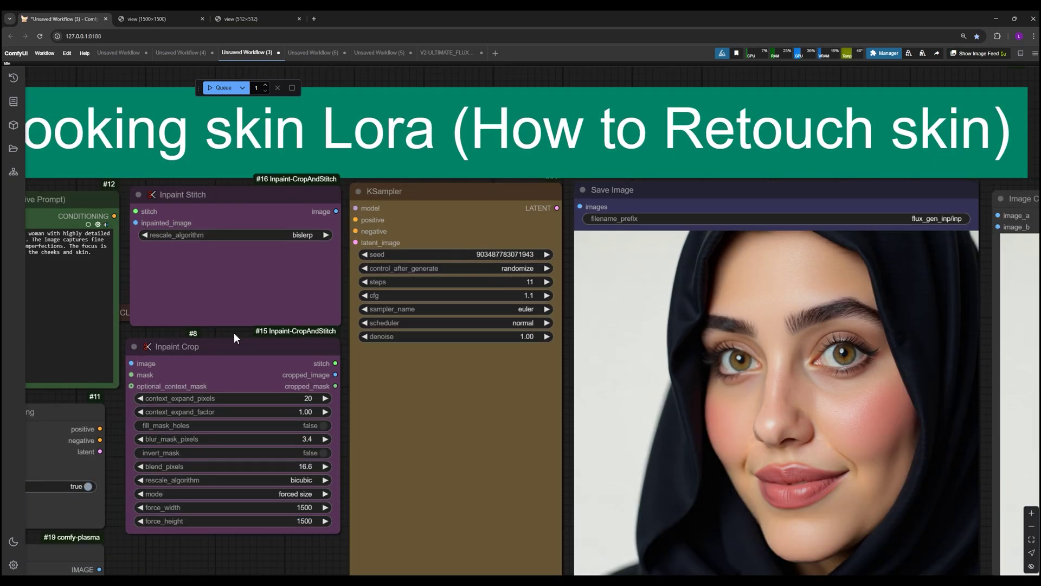
left_click_drag(234, 333, 873, 336)
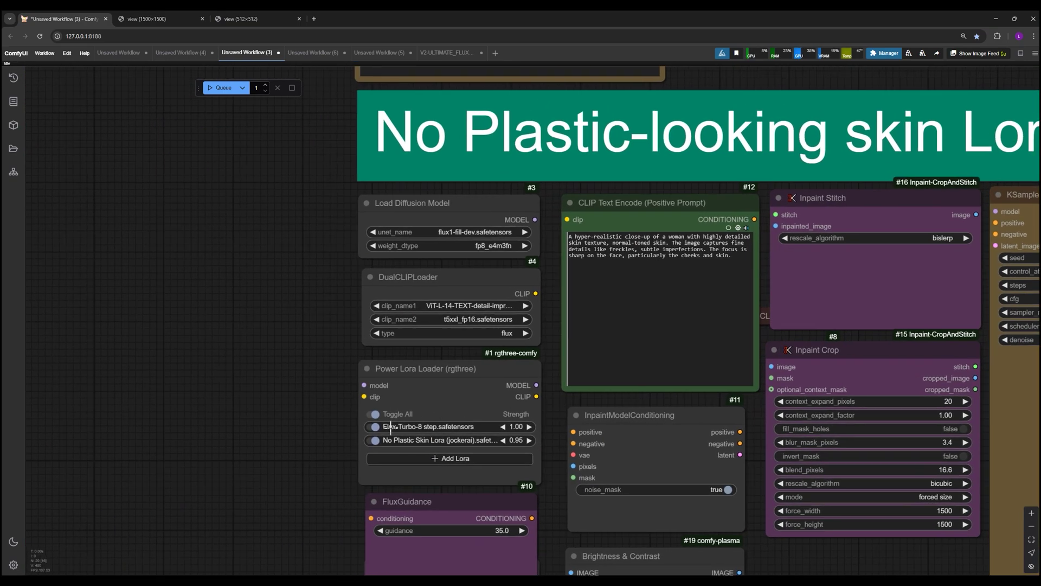
left_click_drag(1036, 308, 539, 317)
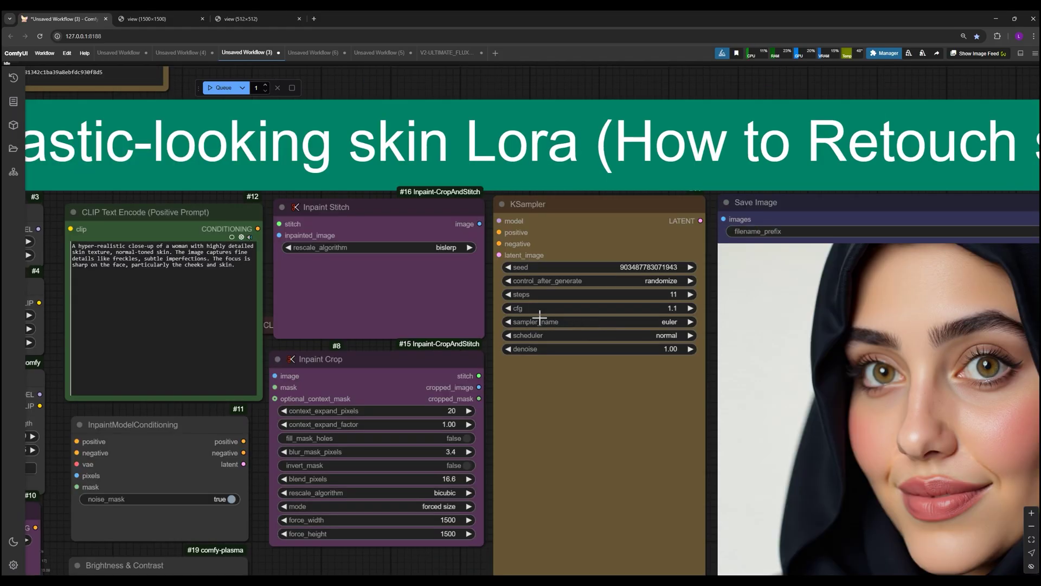
left_click(691, 308)
left_click(691, 308)
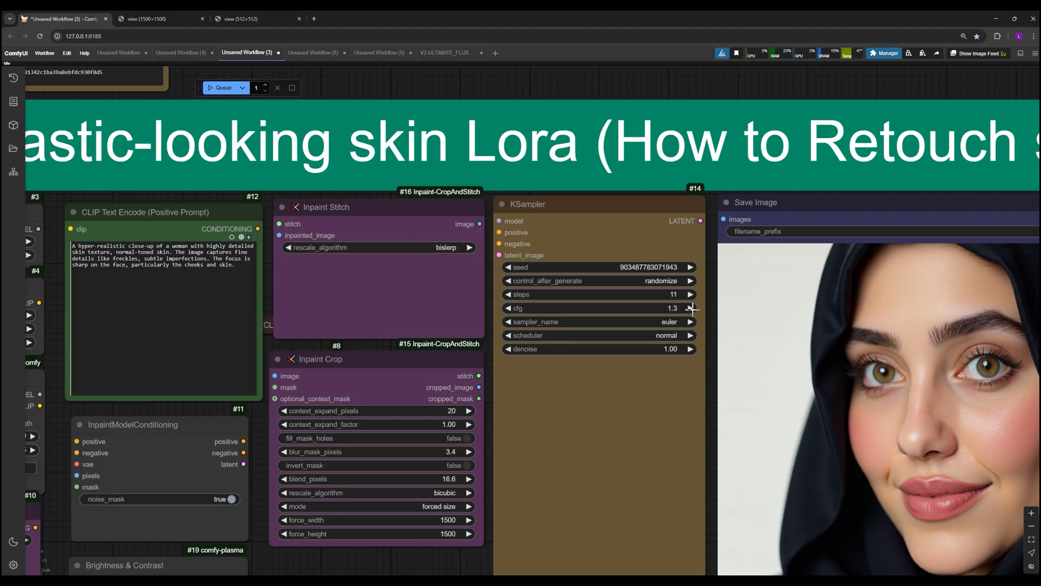
left_click(507, 308)
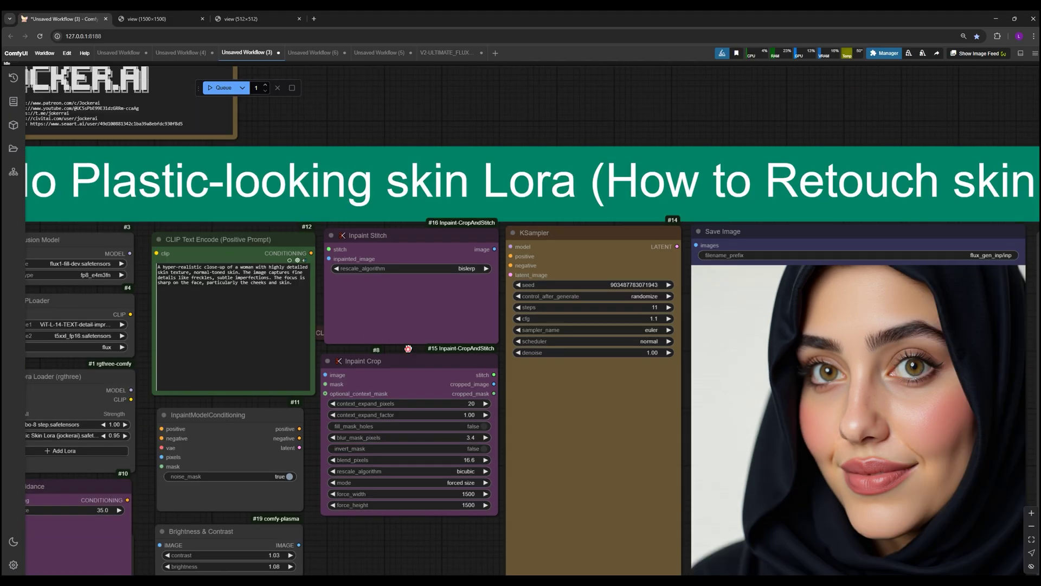
Queue the full skin-retouch inpainting workflow once
scroll(408, 348, "down", 3)
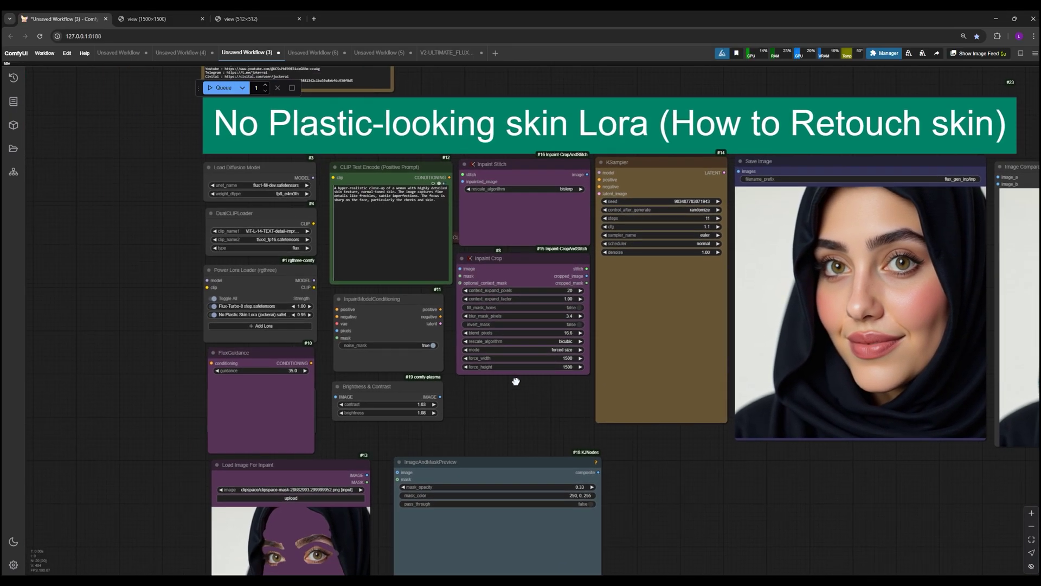
left_click_drag(516, 381, 512, 396)
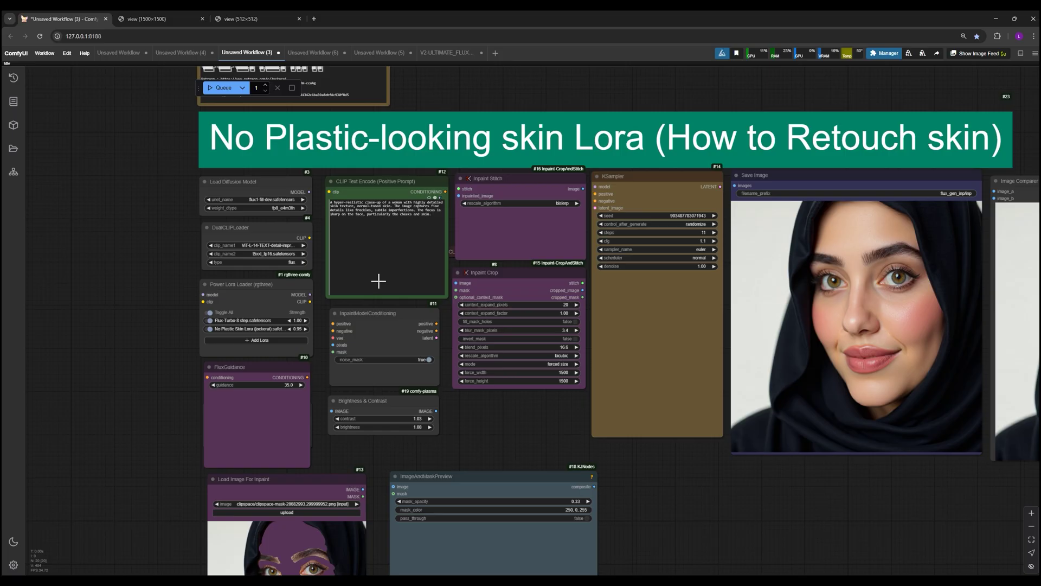
left_click(223, 92)
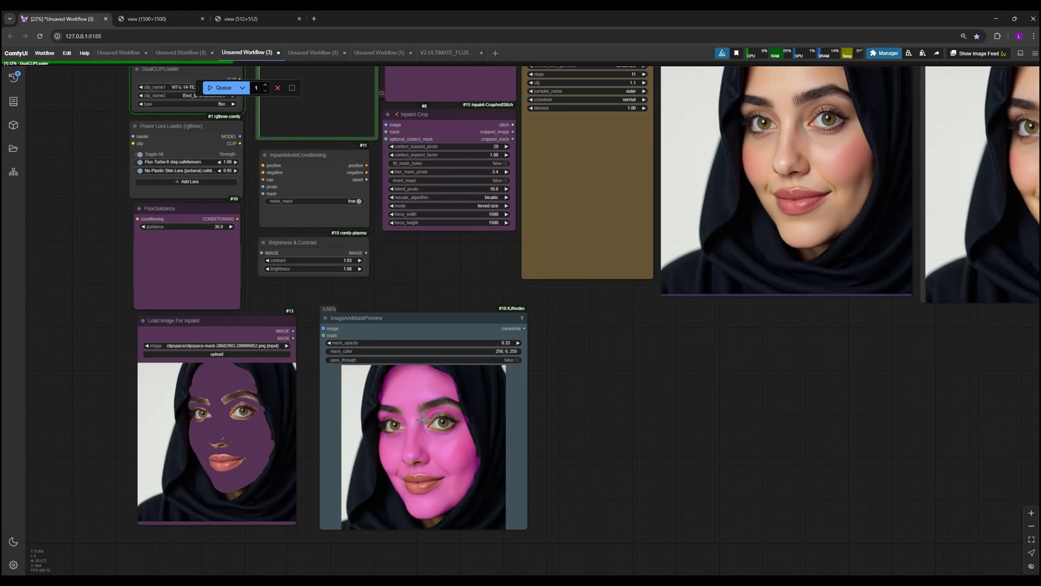
Examine the previous portrait in the Image Comparer up close, sweeping the divider over the cheeks, while the queued run processes
left_click_drag(755, 336, 558, 468)
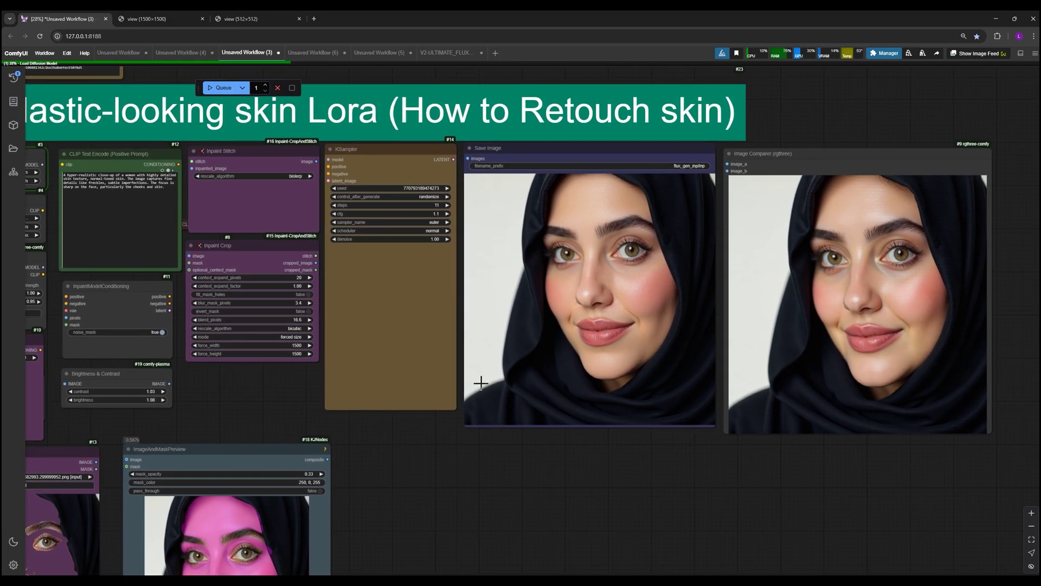
scroll(477, 385, "right", 5)
scroll(448, 367, "up", 4)
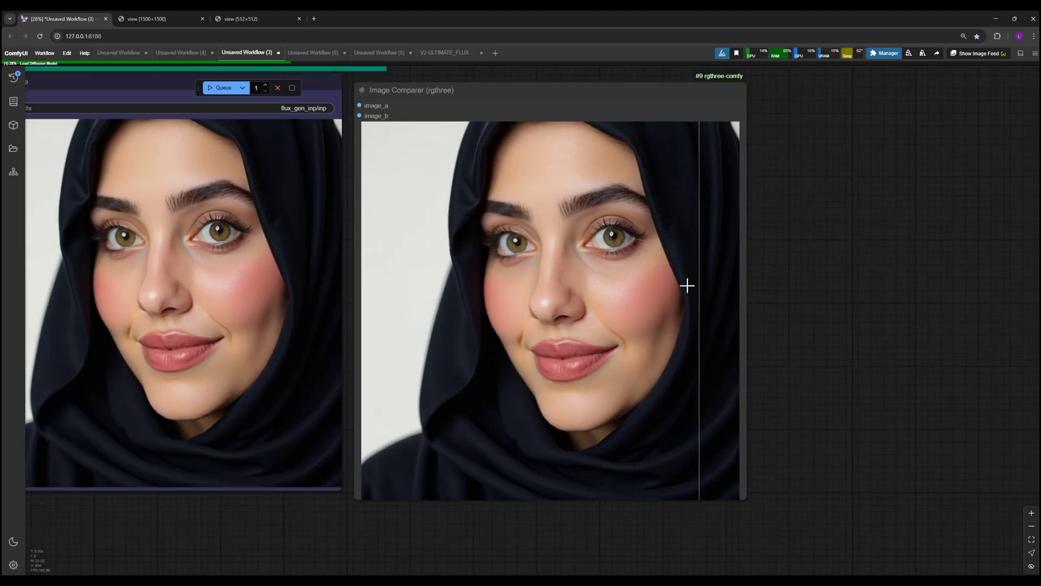
scroll(439, 237, "up", 8)
scroll(660, 279, "down", 3)
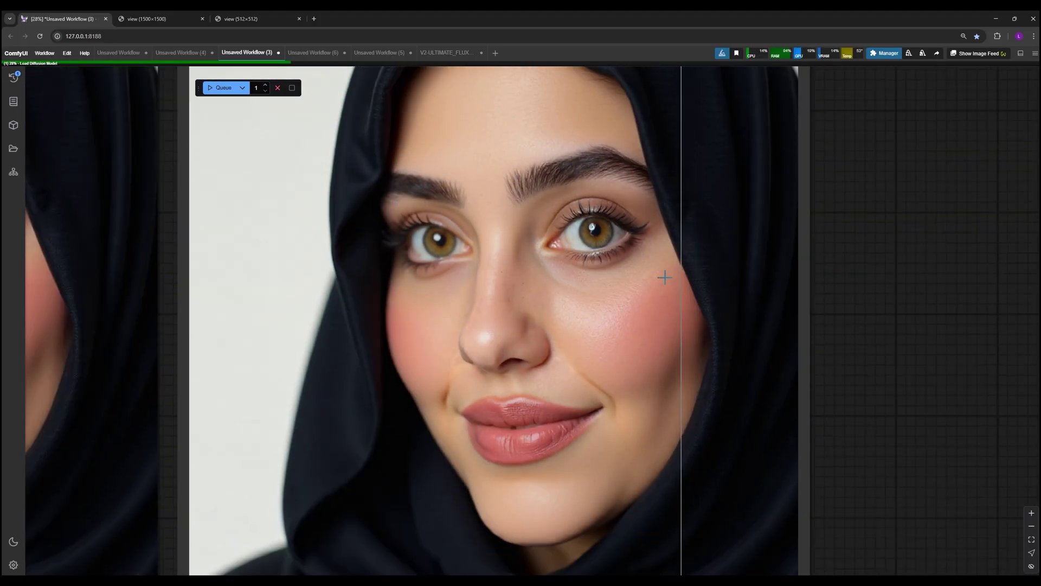
scroll(664, 282, "down", 1)
scroll(515, 152, "up", 1)
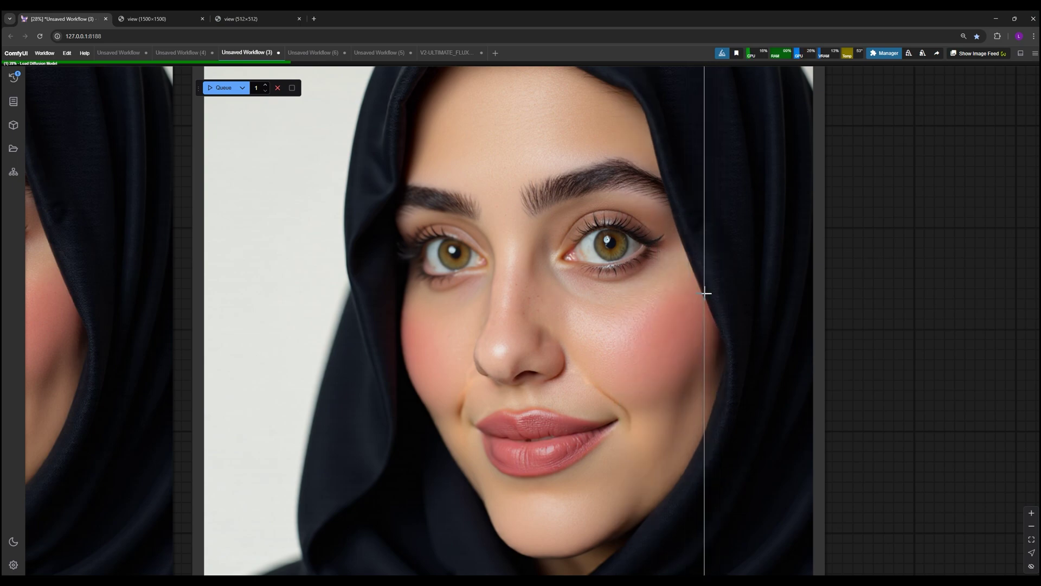
scroll(696, 297, "down", 3)
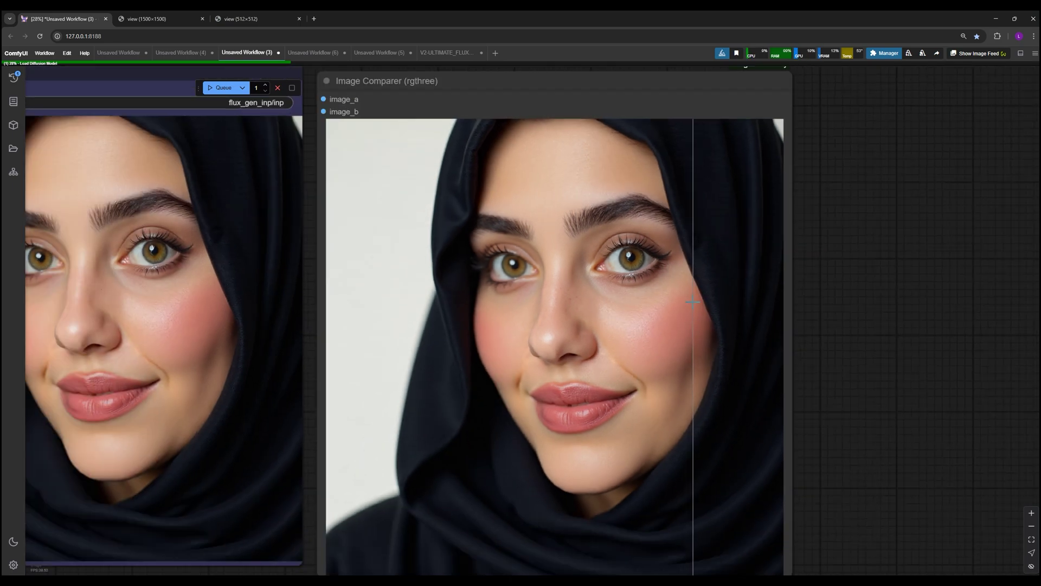
scroll(693, 302, "up", 6)
scroll(698, 309, "down", 5)
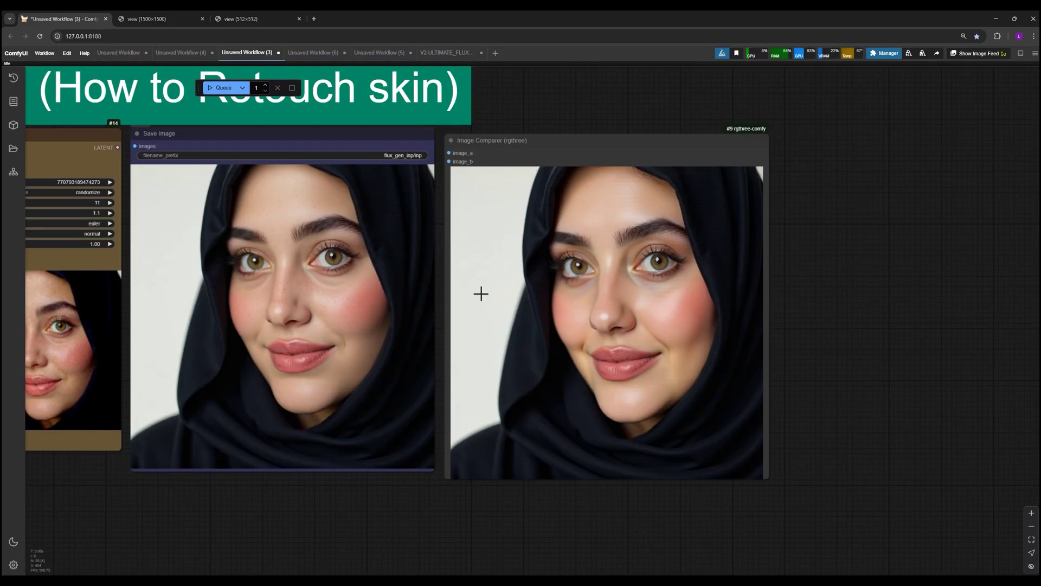
Compare the newly generated skin texture with the original portrait in the Image Comparer at close range
scroll(481, 293, "up", 3)
scroll(781, 300, "up", 3)
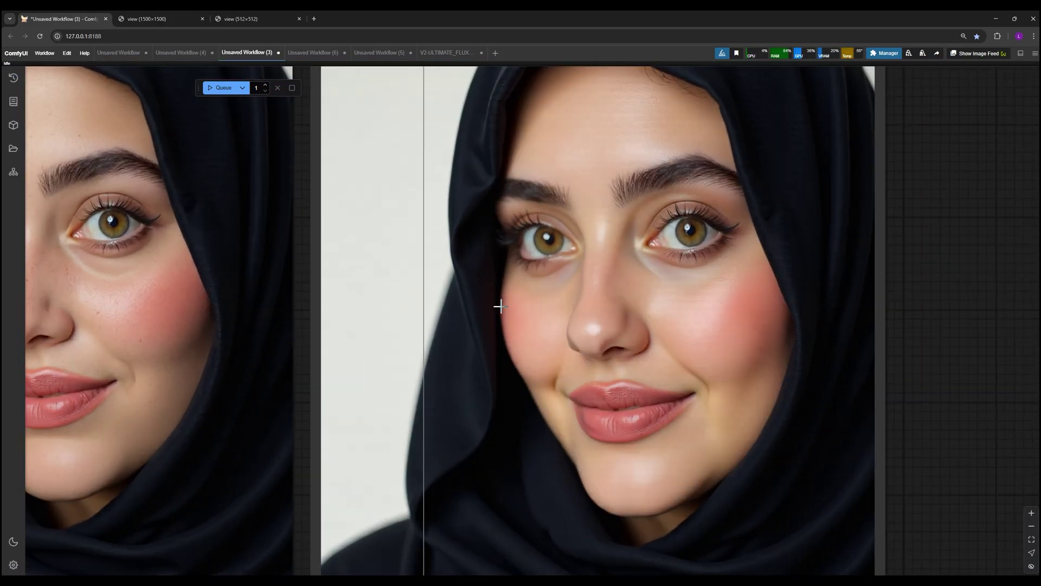
scroll(958, 359, "down", 2)
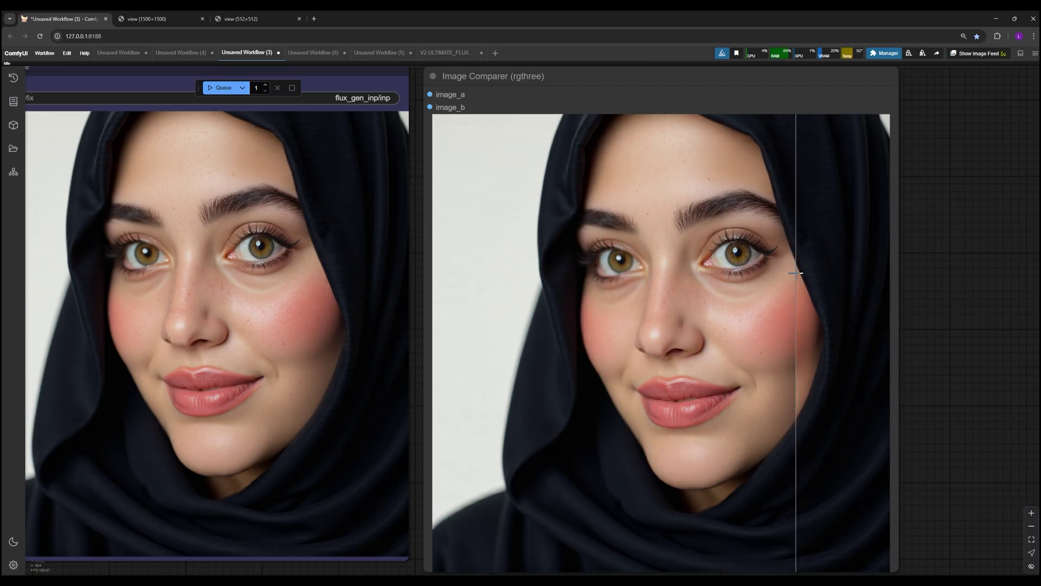
scroll(814, 282, "up", 3)
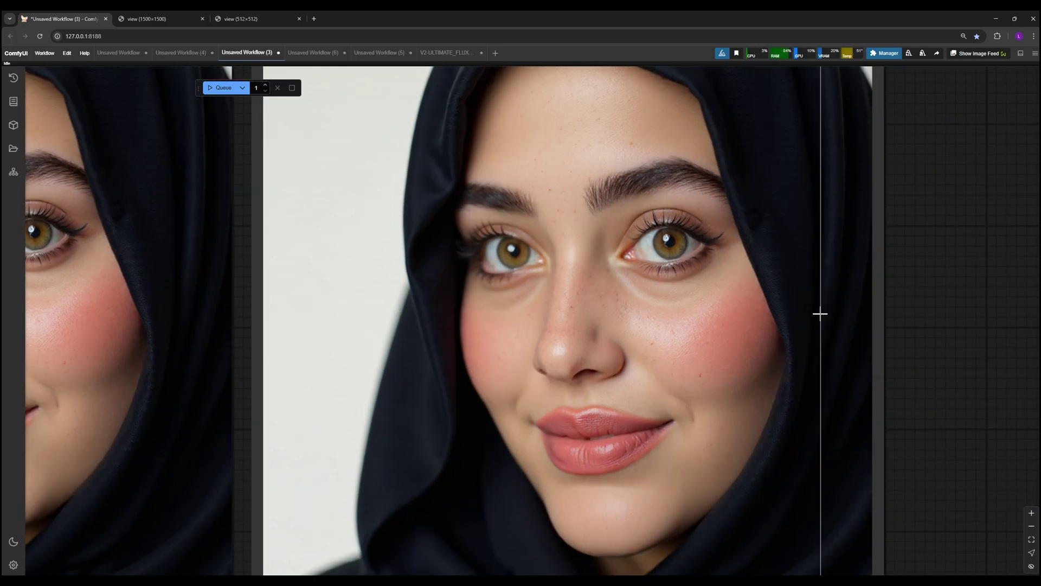
scroll(825, 313, "down", 2)
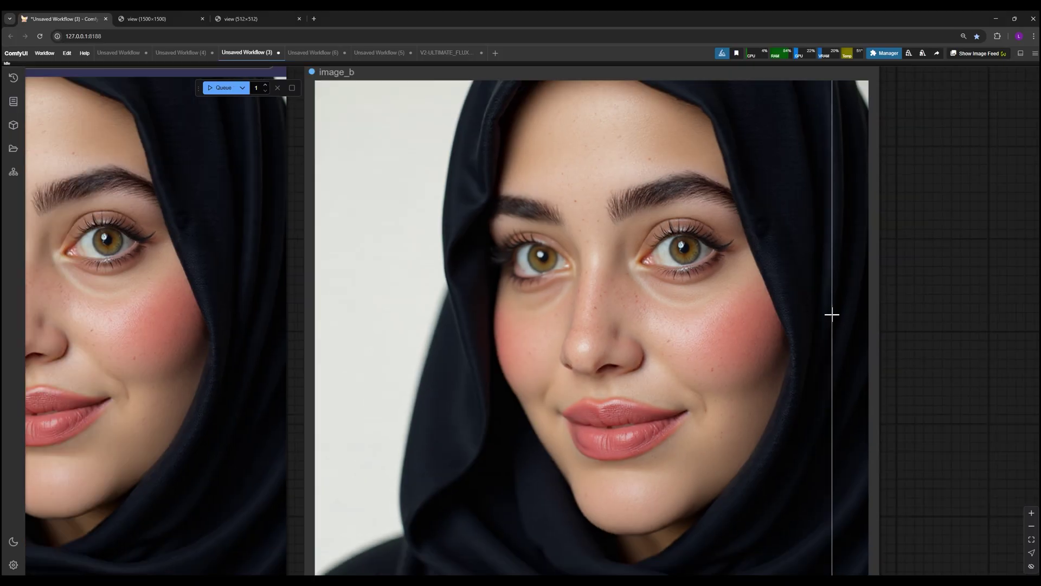
scroll(823, 308, "up", 3)
scroll(814, 305, "down", 6)
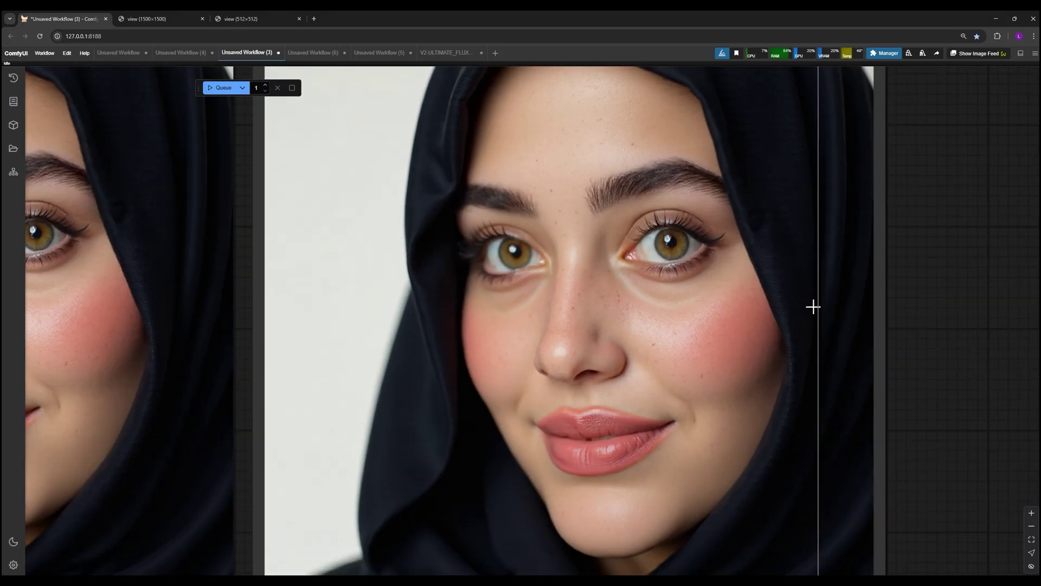
Open the Ultimate SD Upscale workflow, Unsaved Workflow (6), and review its nodes and the comparison image
left_click(314, 52)
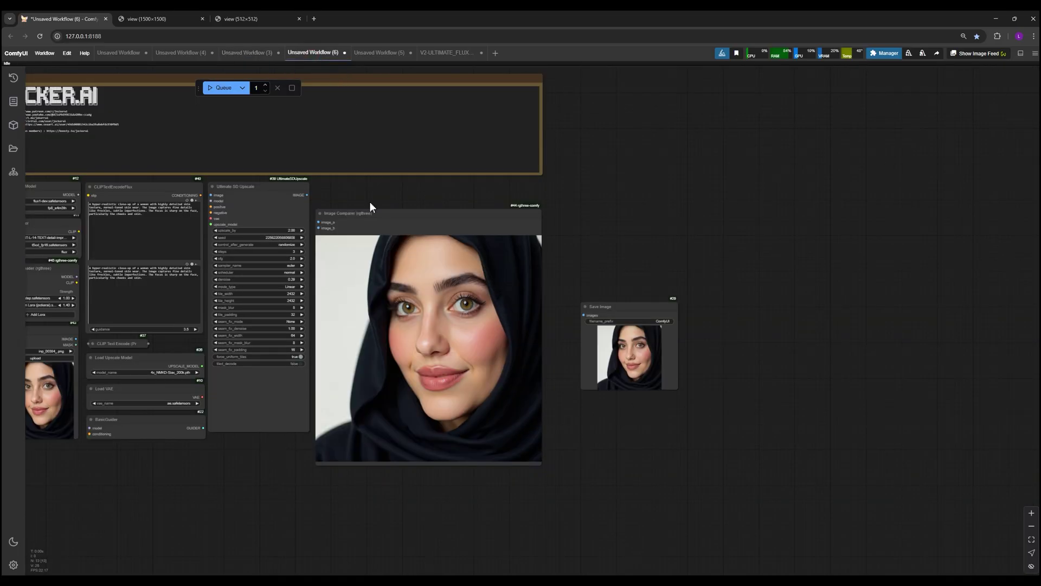
left_click_drag(235, 467, 449, 488)
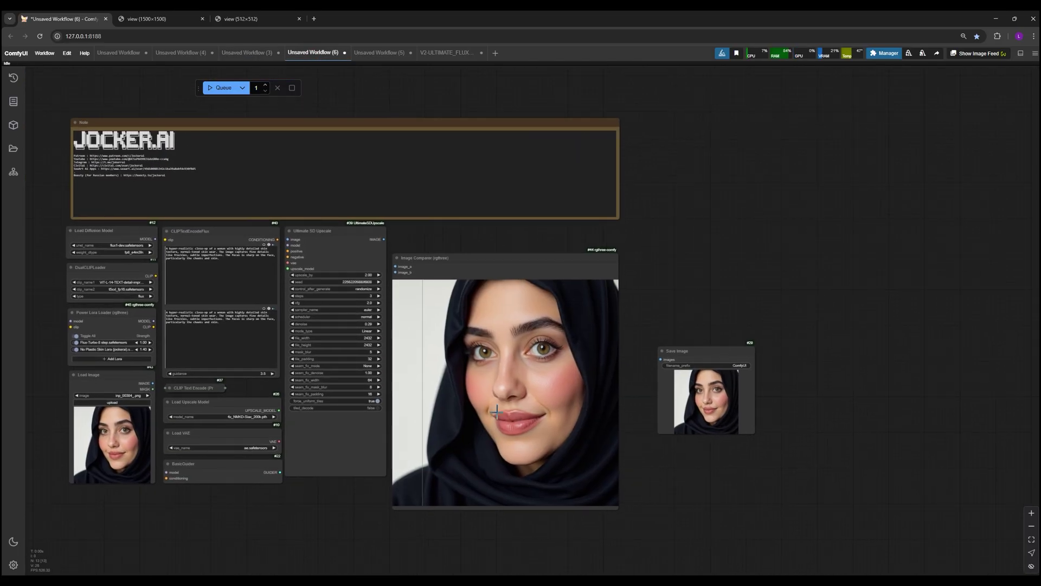
scroll(521, 368, "up", 7)
scroll(538, 370, "down", 7)
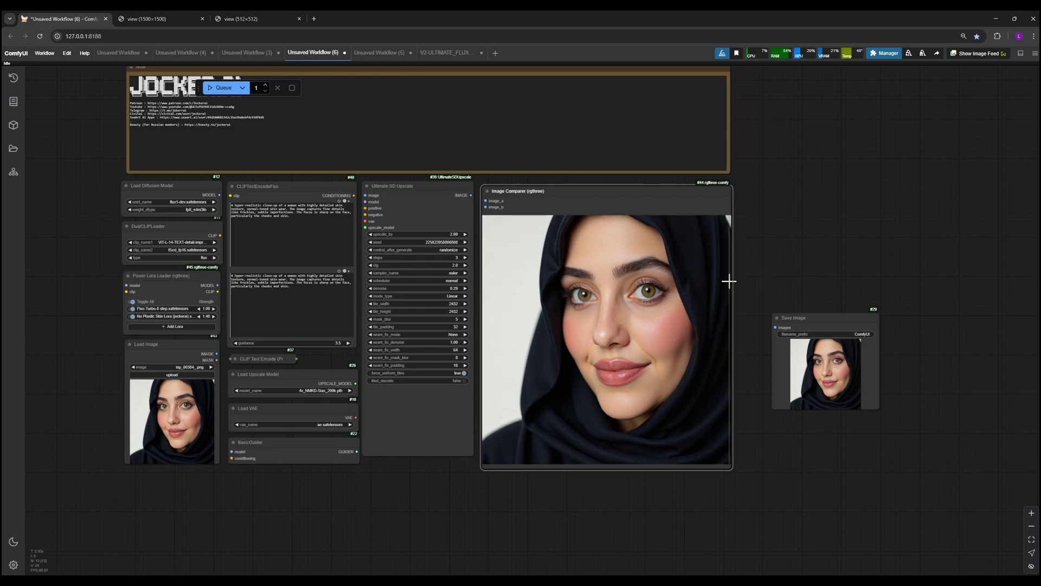
scroll(714, 251, "up", 2)
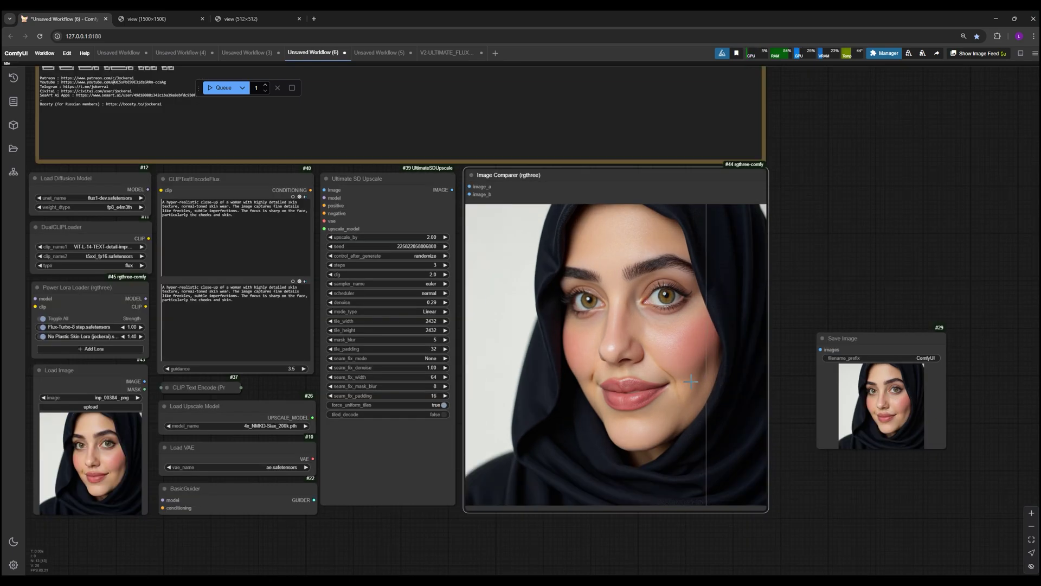
left_click_drag(302, 524, 548, 489)
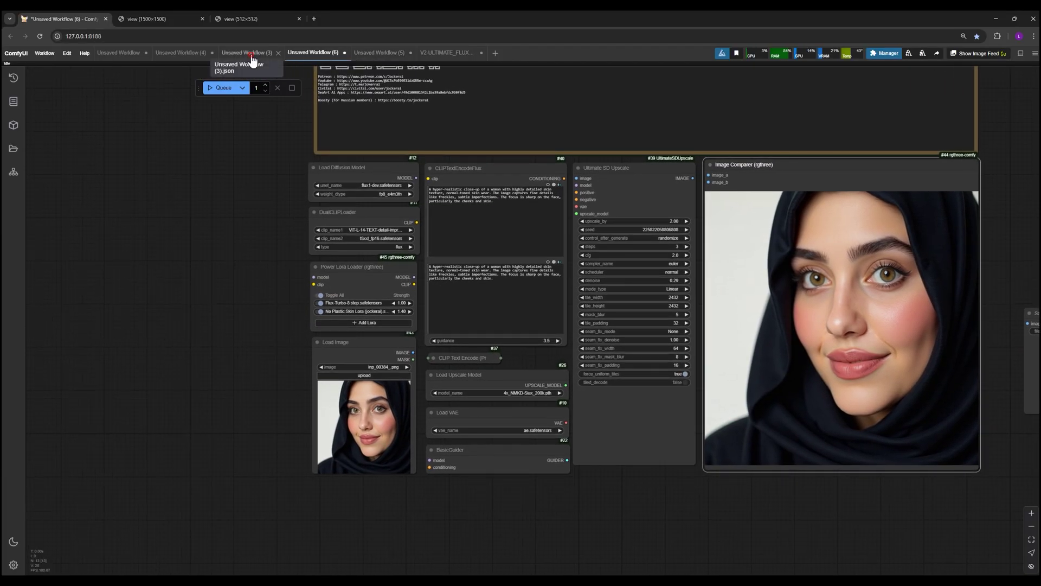
Copy the retouched portrait from the Save Image node in Unsaved Workflow (3) and paste it into Unsaved Workflow (6)'s Load Image node
left_click(246, 52)
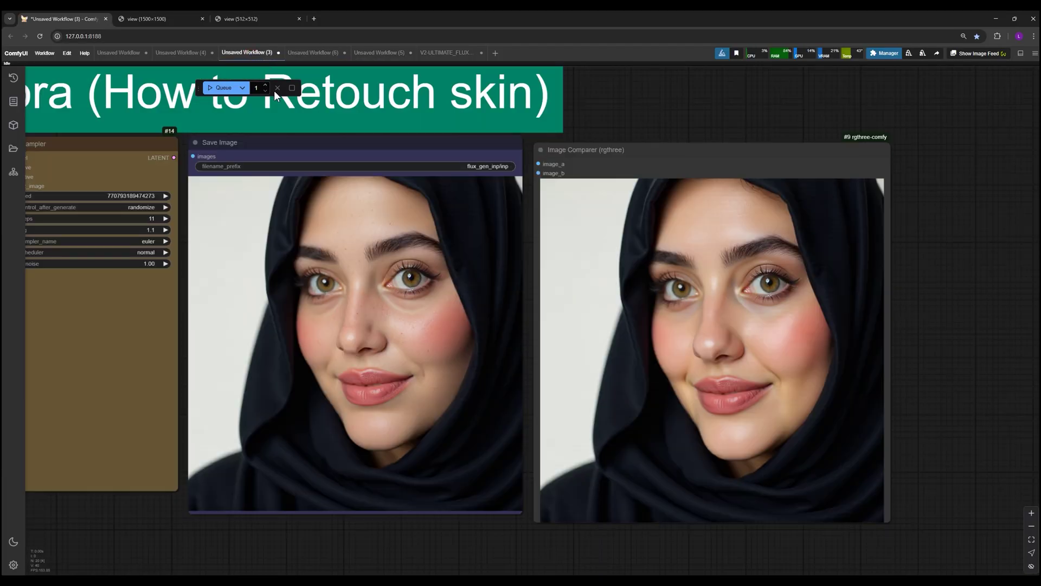
right_click(372, 276)
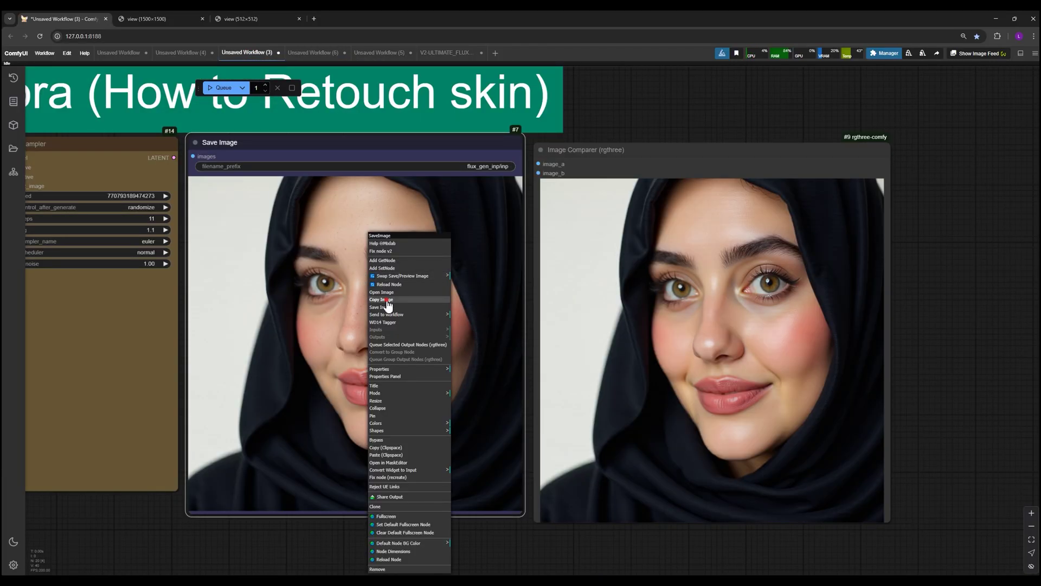
left_click(388, 306)
left_click(313, 53)
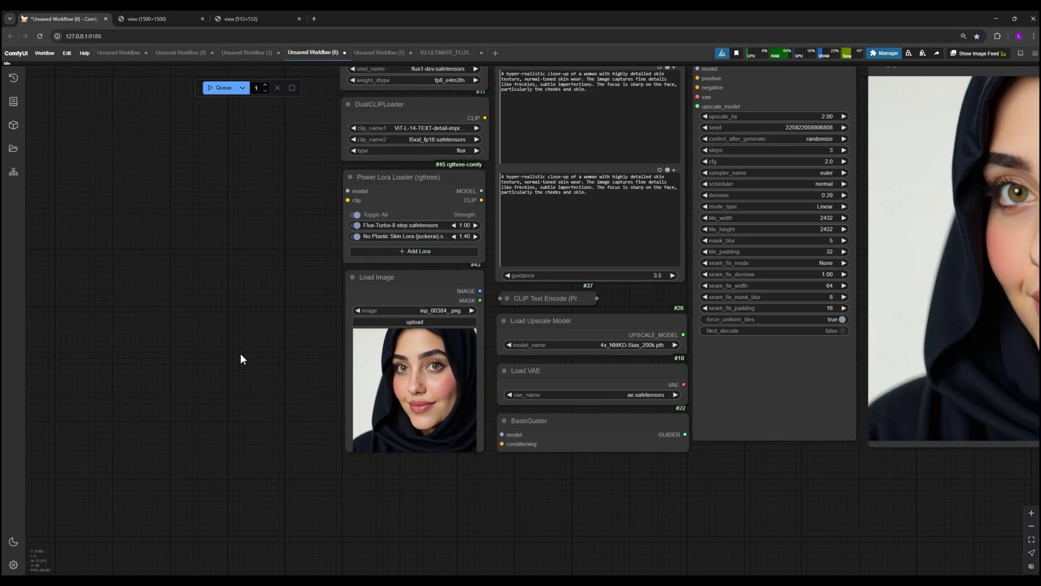
scroll(239, 353, "up", 1)
left_click(458, 380)
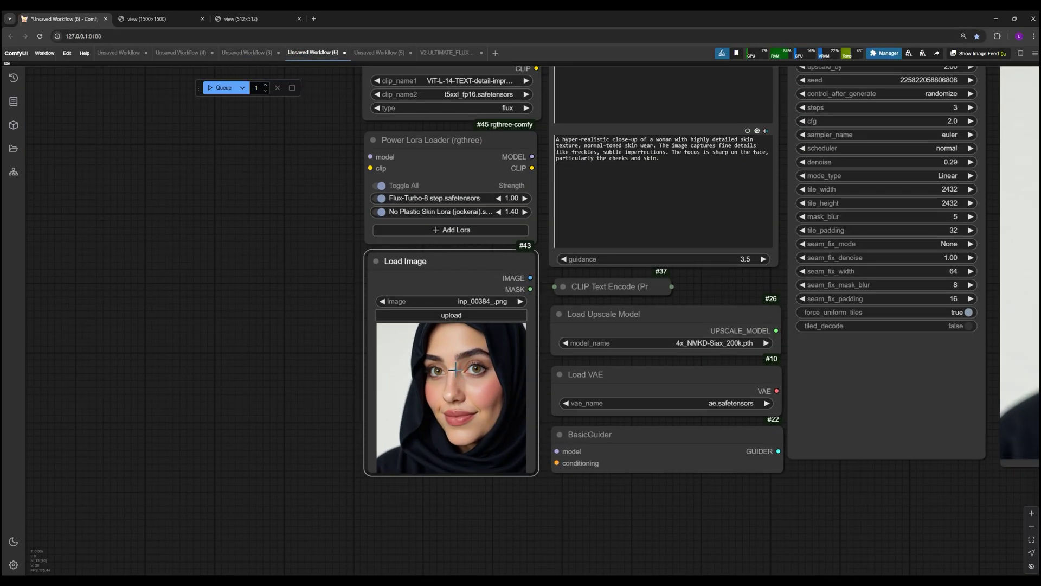
key("ctrl+v")
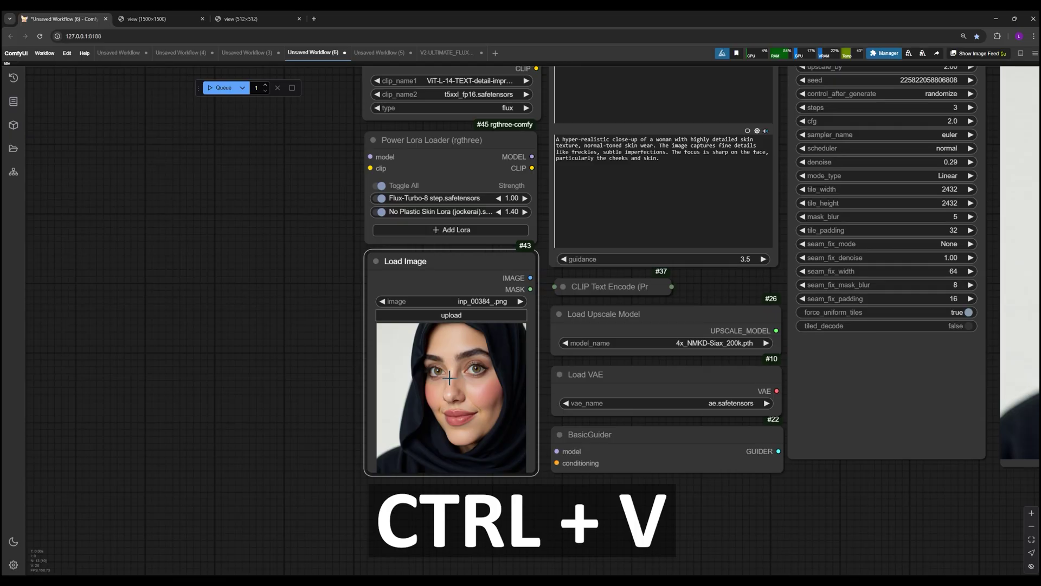
scroll(442, 390, "up", 8)
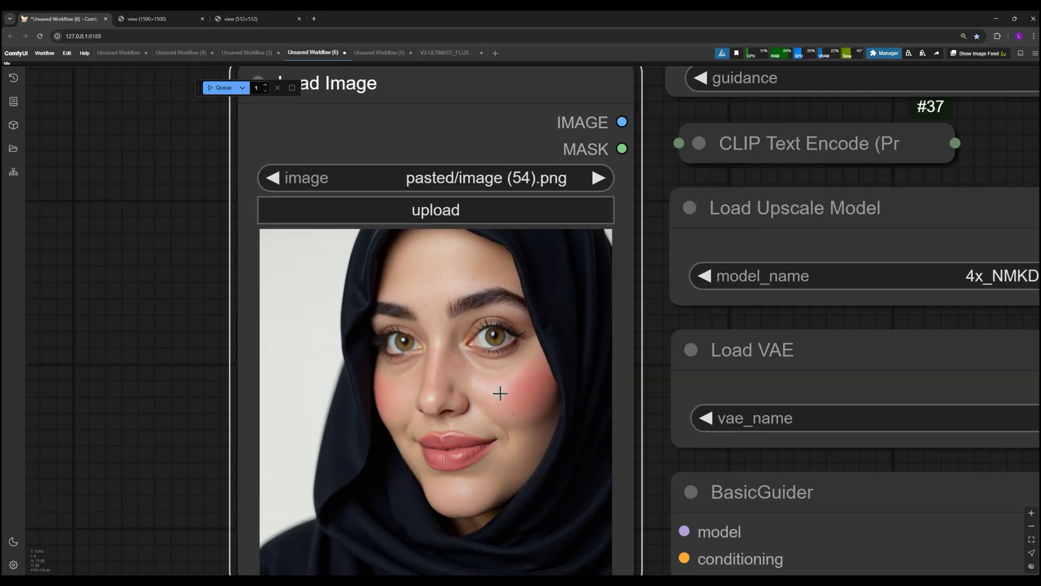
scroll(498, 390, "down", 6)
Open the retouched portrait from Unsaved Workflow (3) in a separate browser tab to check its resolution, and return to Unsaved Workflow (6)
left_click(251, 60)
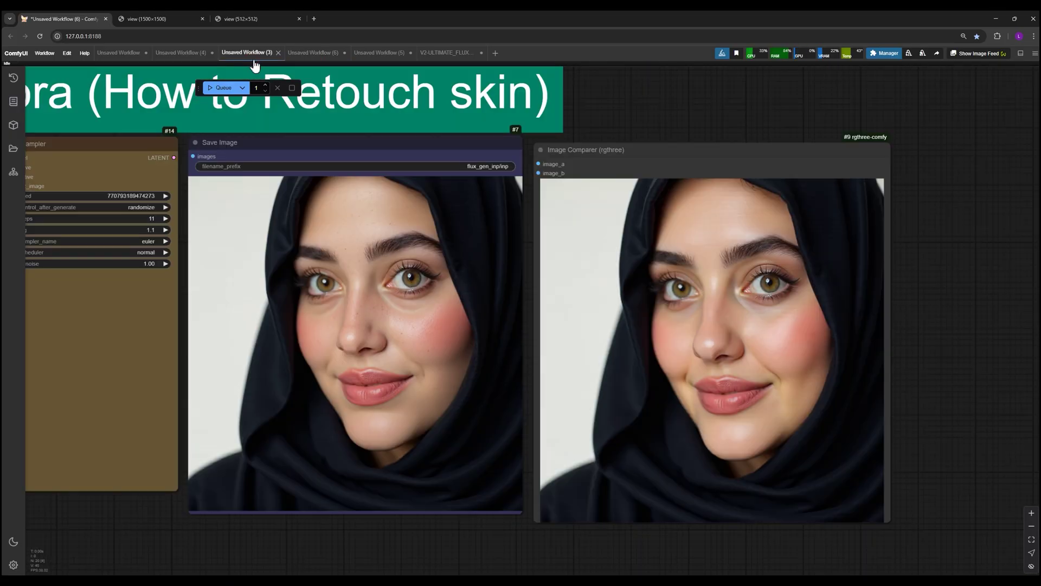
right_click(371, 234)
left_click(384, 292)
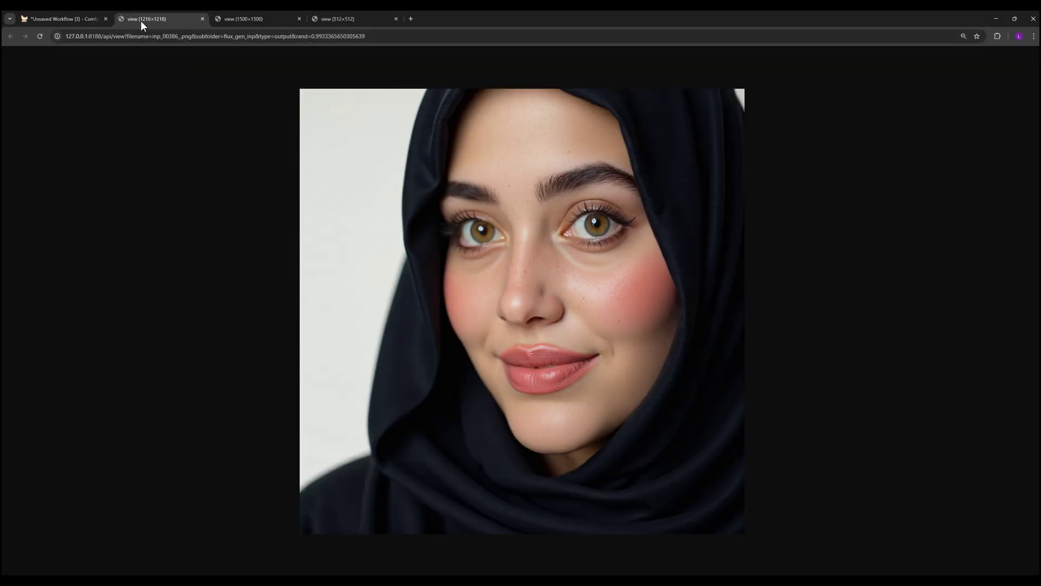
left_click(82, 16)
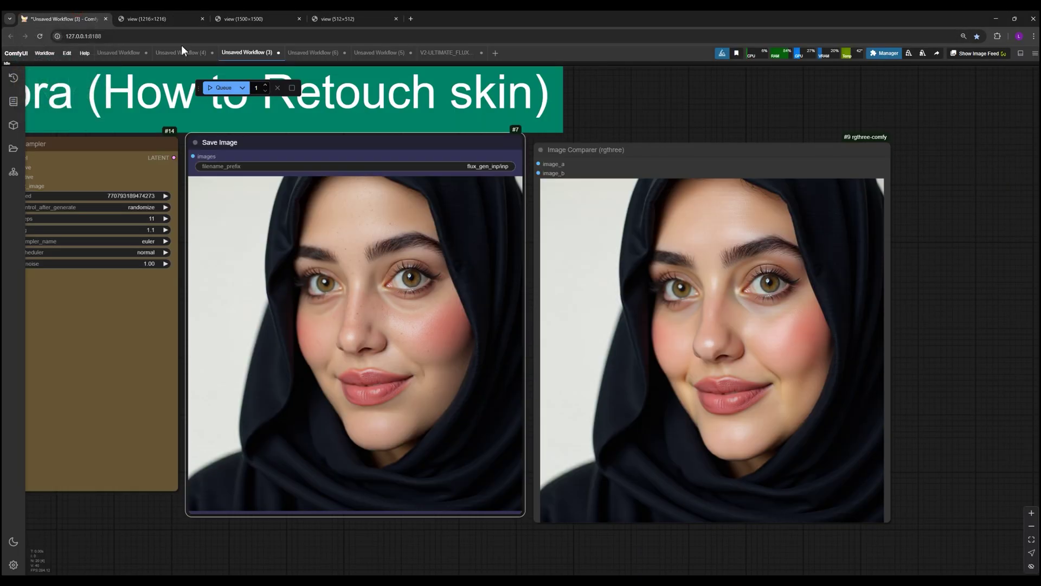
left_click(308, 53)
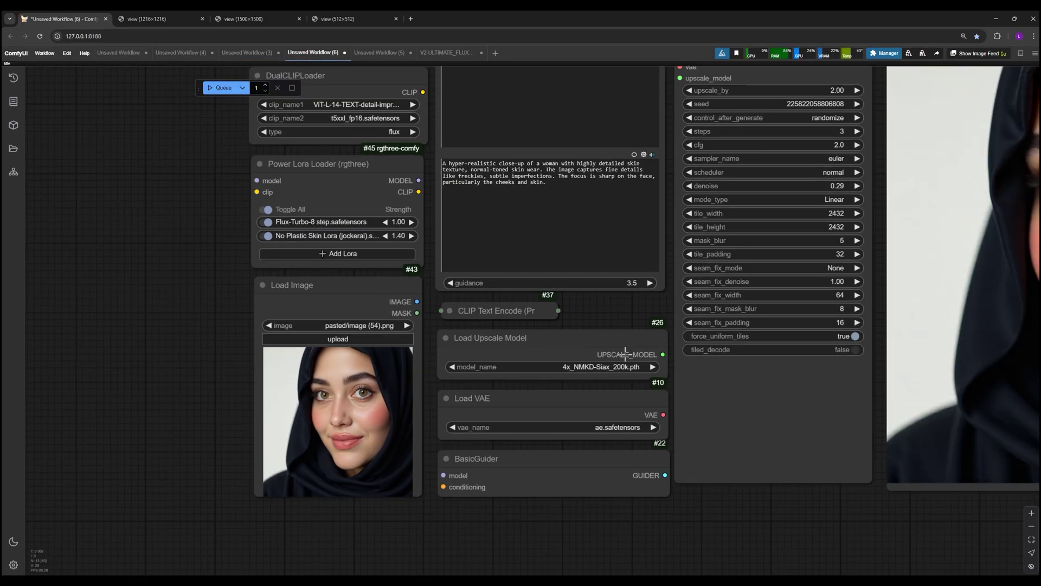
Set Ultimate SD Upscale's tile_height and tile_width to 2432 each, twice the 1216 image size, with upscale_by at 2
left_click_drag(622, 347, 293, 429)
left_click(499, 311)
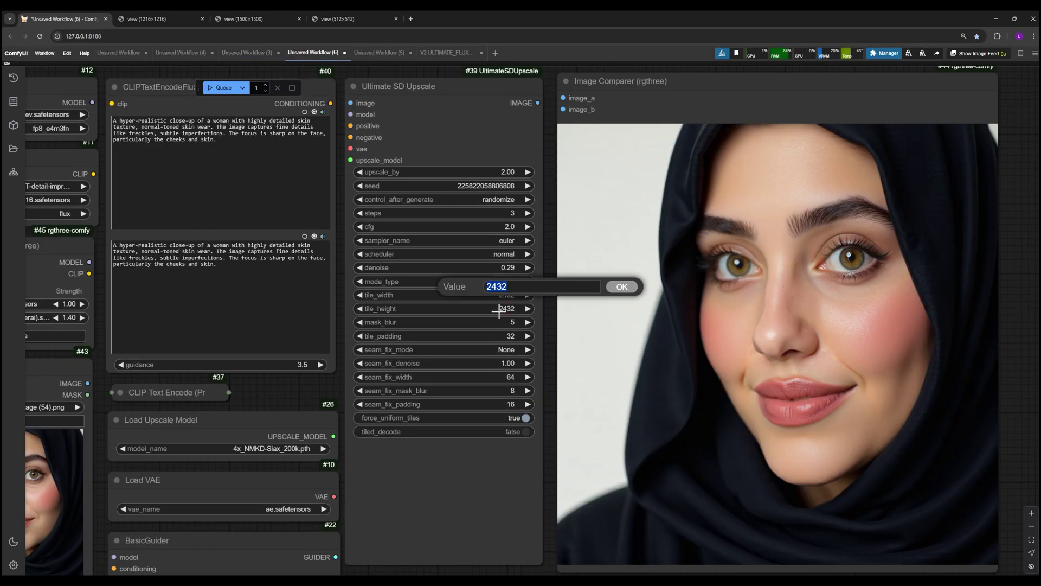
type("1216*2")
key("Return")
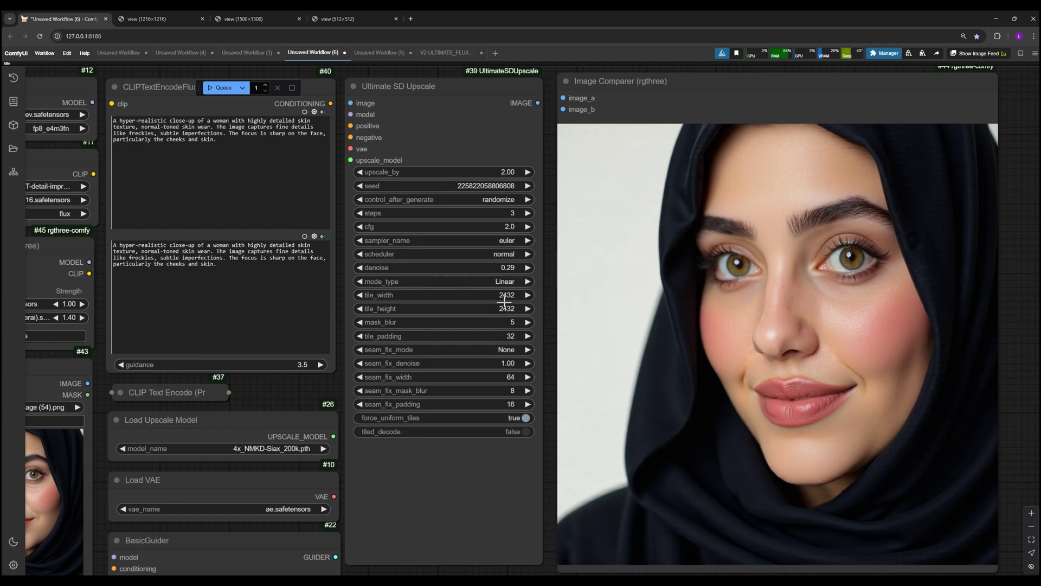
left_click(507, 296)
type("1216")
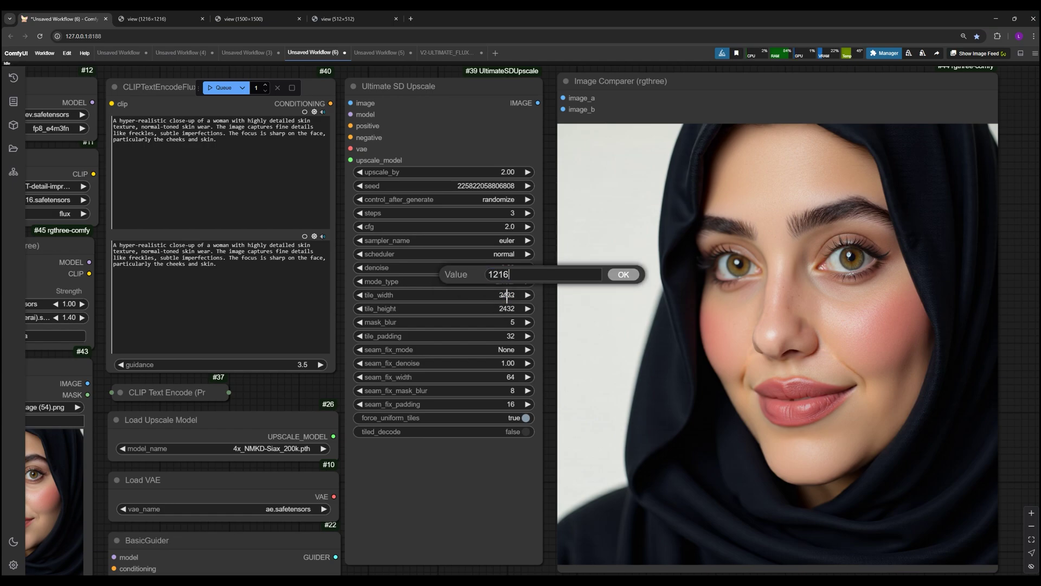
key("Return")
left_click(496, 172)
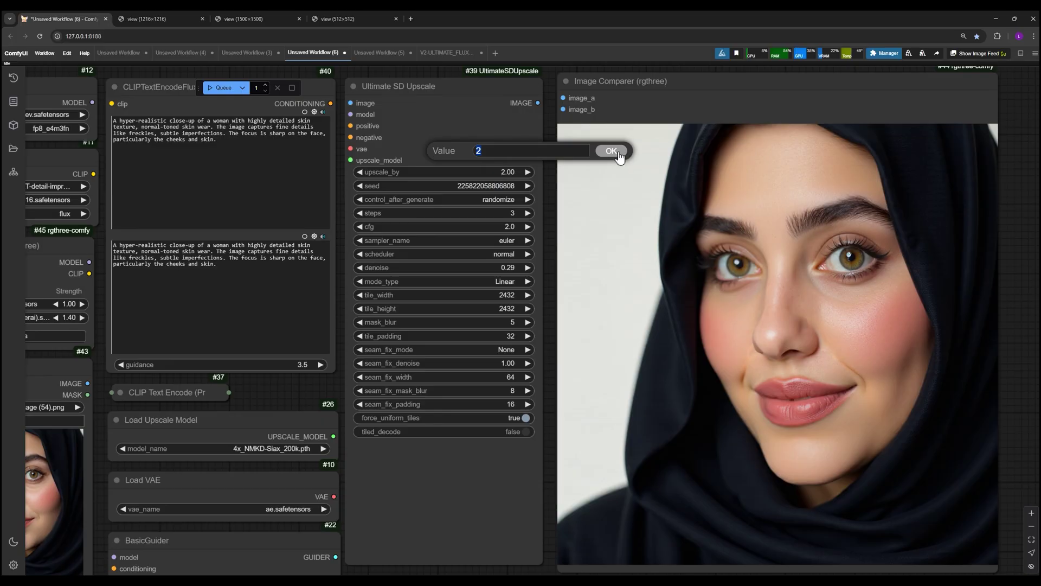
left_click(617, 151)
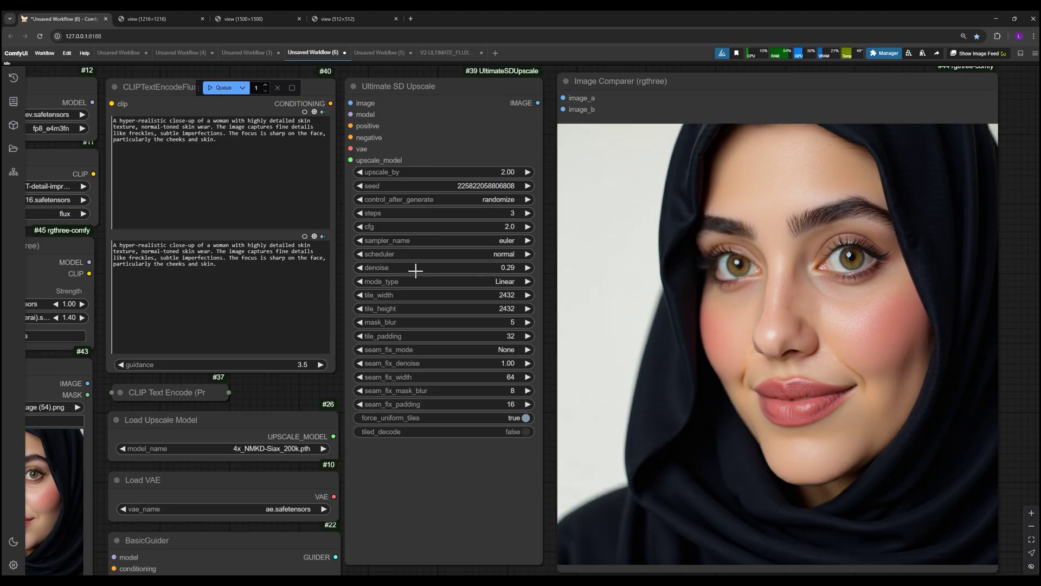
Set the denoise of the Ultimate SD Upscale node to 0.25
scroll(501, 269, "up", 3)
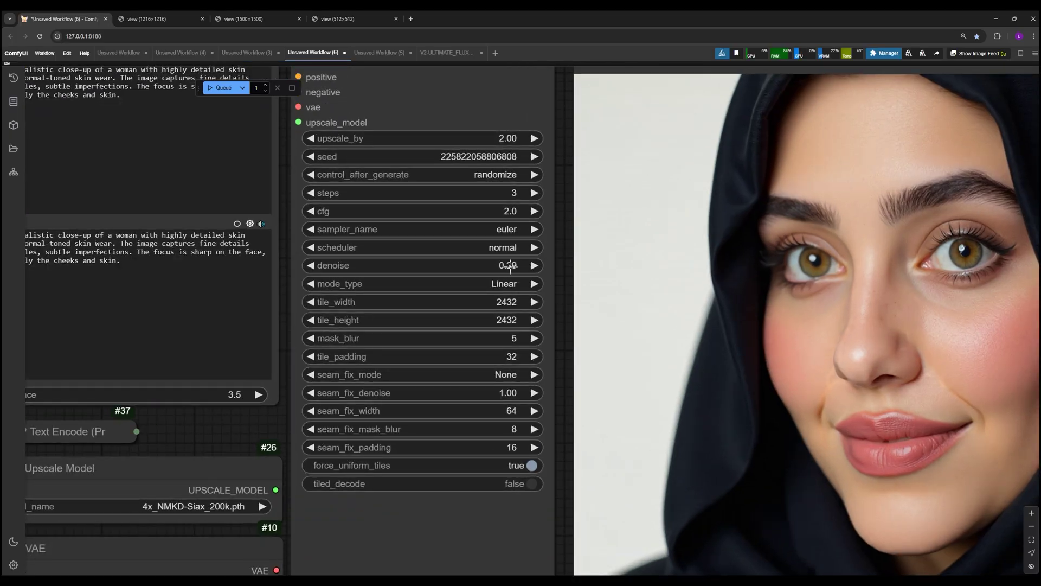
scroll(380, 266, "down", 3)
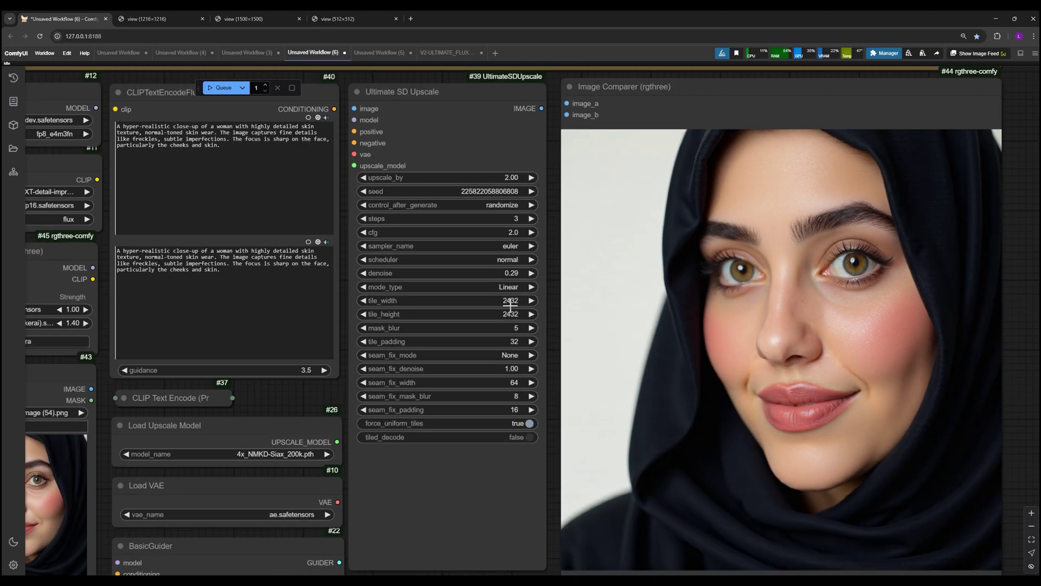
scroll(339, 269, "up", 4)
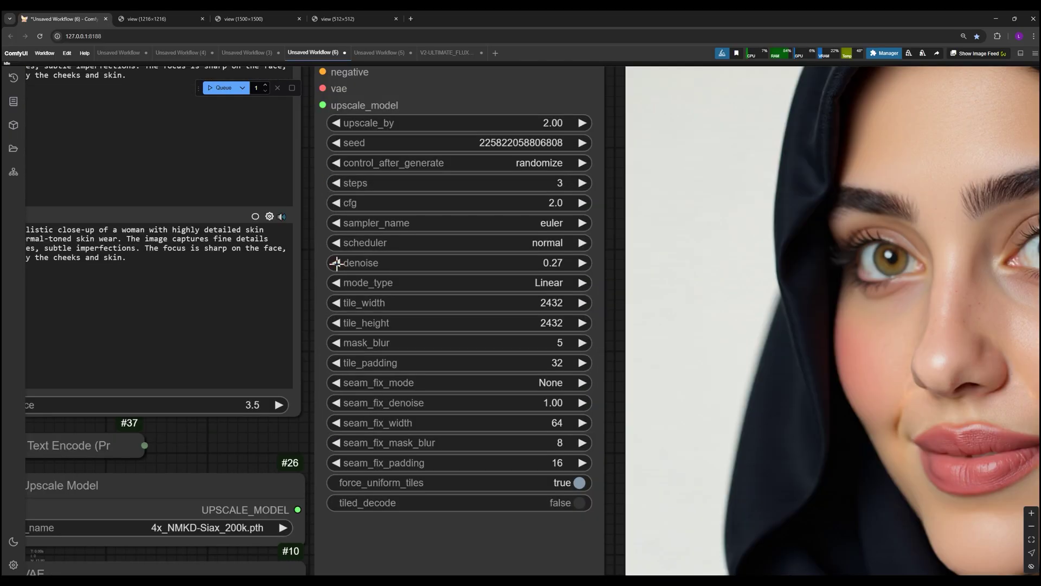
scroll(532, 274, "down", 5)
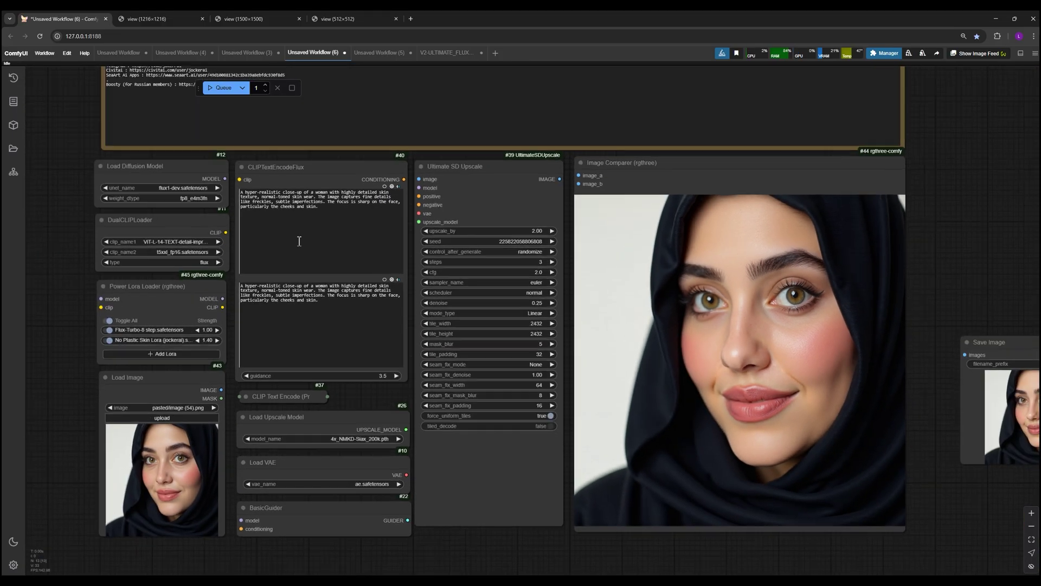
Copy the whole positive prompt from the CLIP Text Encode node in Unsaved Workflow (3) and return to Unsaved Workflow (6)
left_click(282, 215)
left_click_drag(355, 229, 253, 201)
left_click(259, 54)
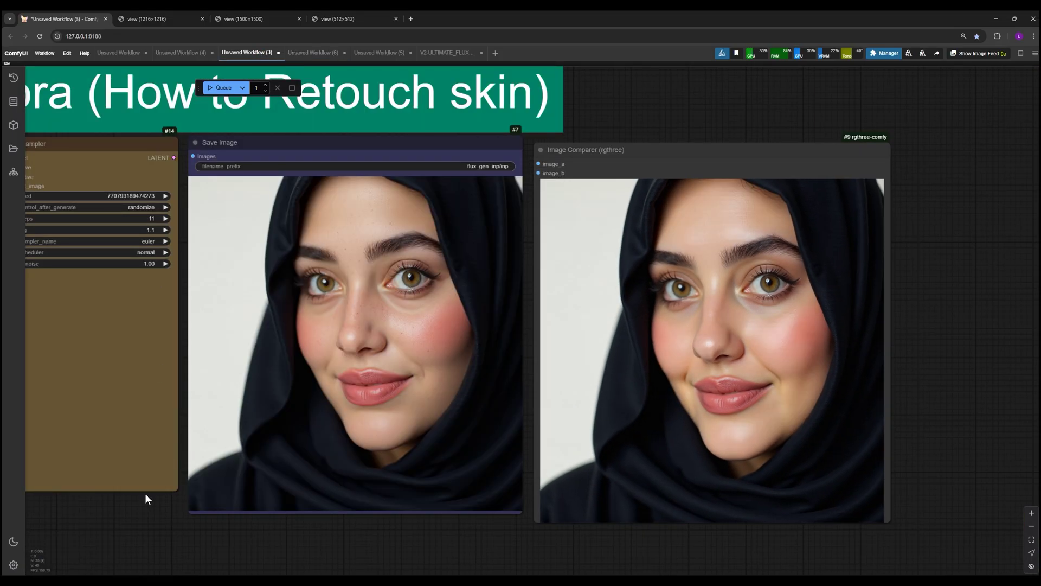
left_click_drag(220, 524, 699, 563)
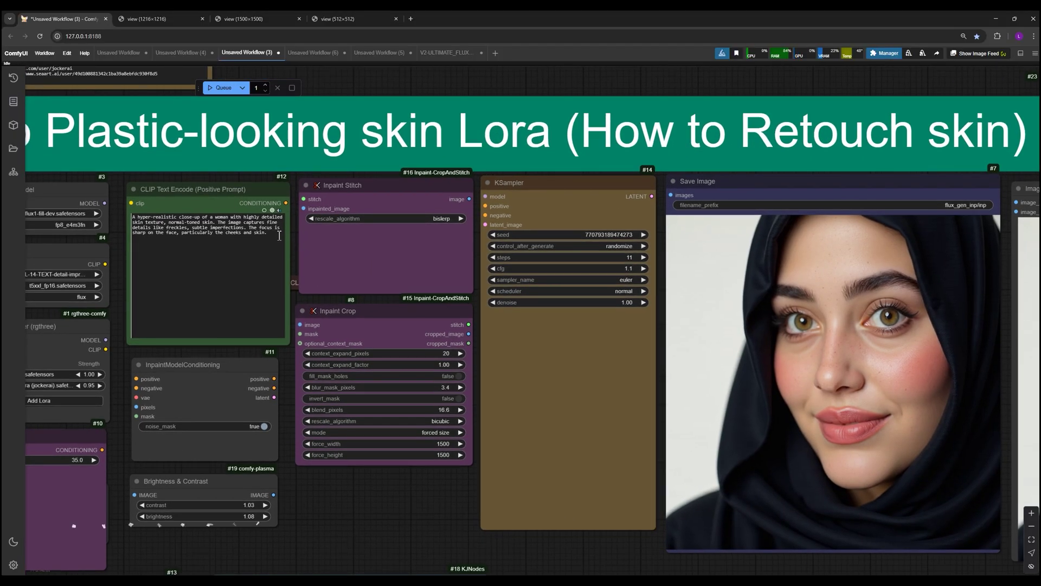
key("ctrl+a")
key("ctrl+c")
left_click(312, 53)
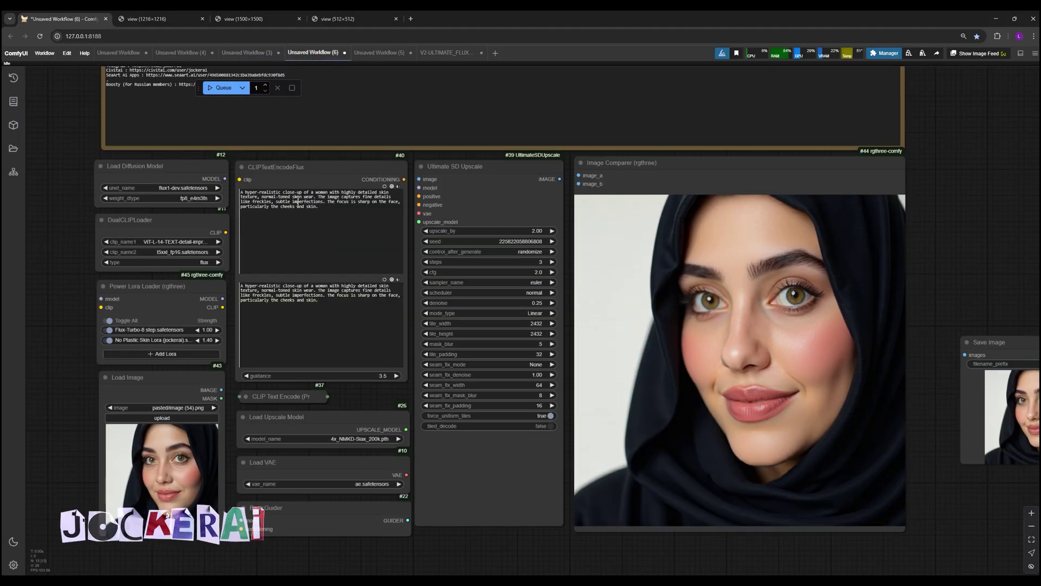
Replace the text in both prompt fields of the CLIPTextEncodeFlux node with the copied skin-retouching prompt
left_click(305, 208)
key("ctrl+a")
key("ctrl+v")
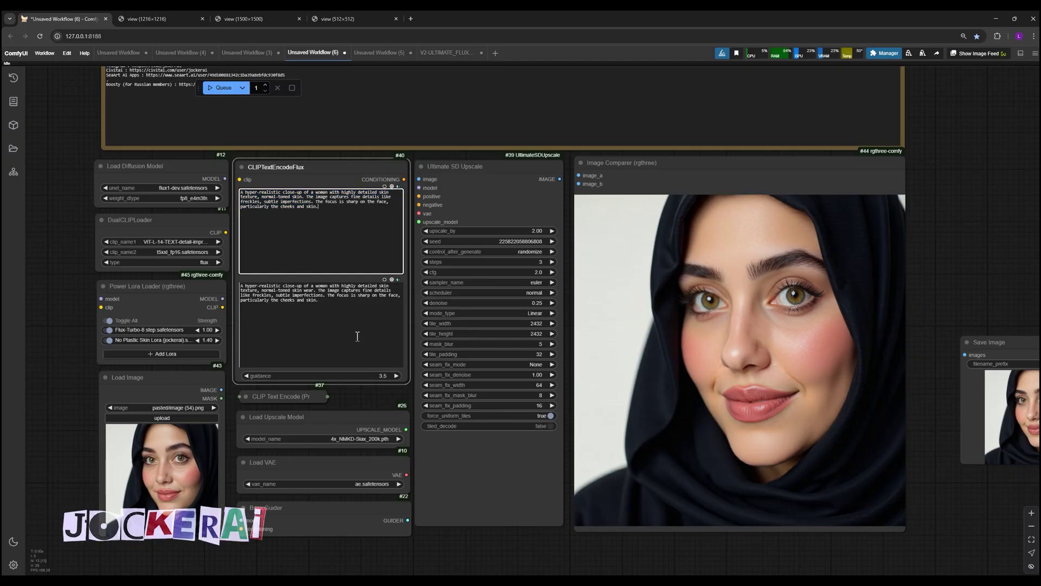
left_click(357, 336)
key("ctrl+a")
key("ctrl+v")
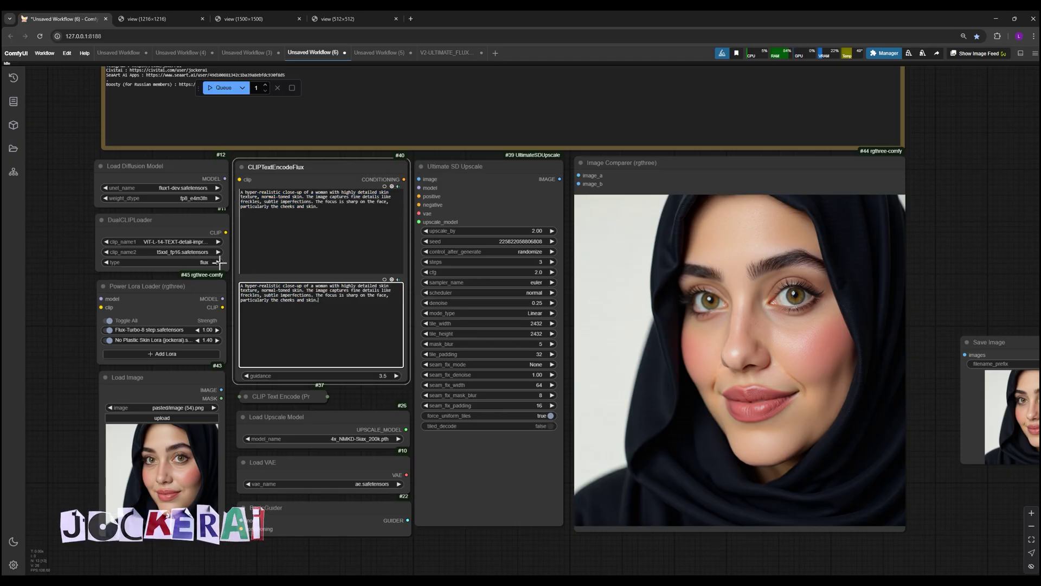
Run the upscale workflow and compare the portrait's skin detail before and after up close in the Image Comparer node
left_click(224, 89)
left_click_drag(483, 546, 421, 544)
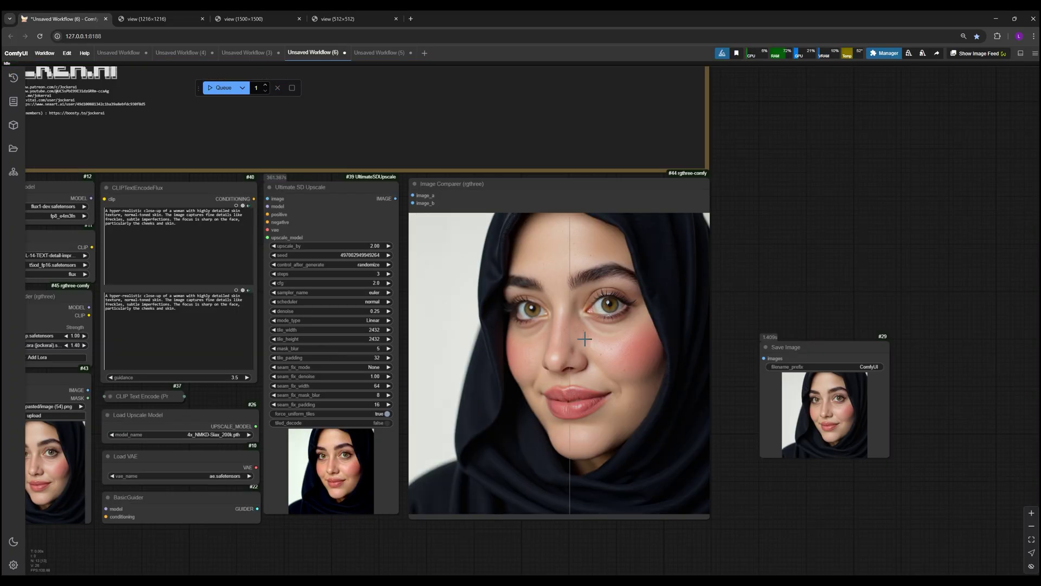
scroll(634, 354, "up", 4)
scroll(660, 359, "up", 3)
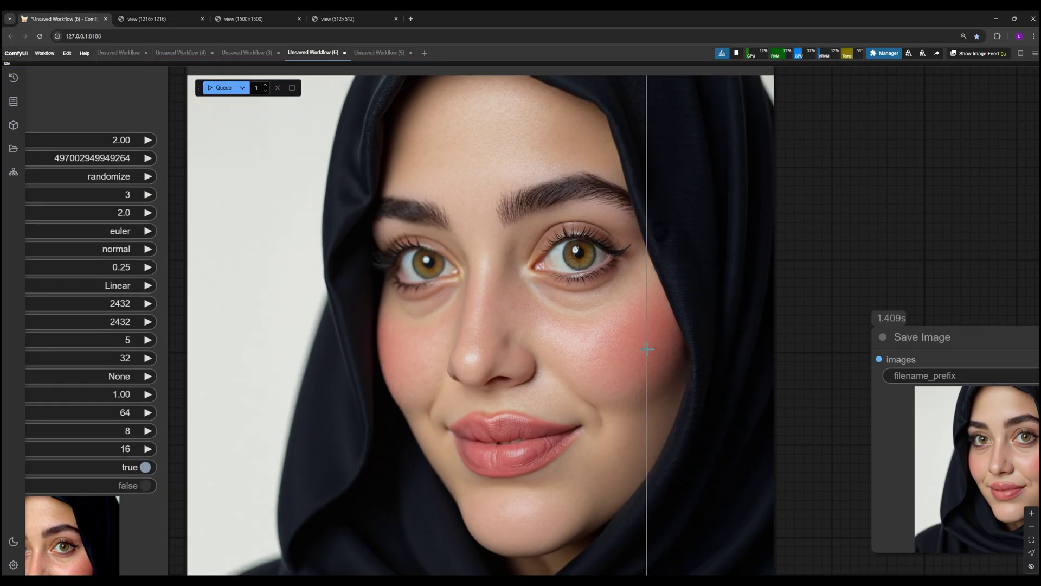
scroll(647, 351, "up", 5)
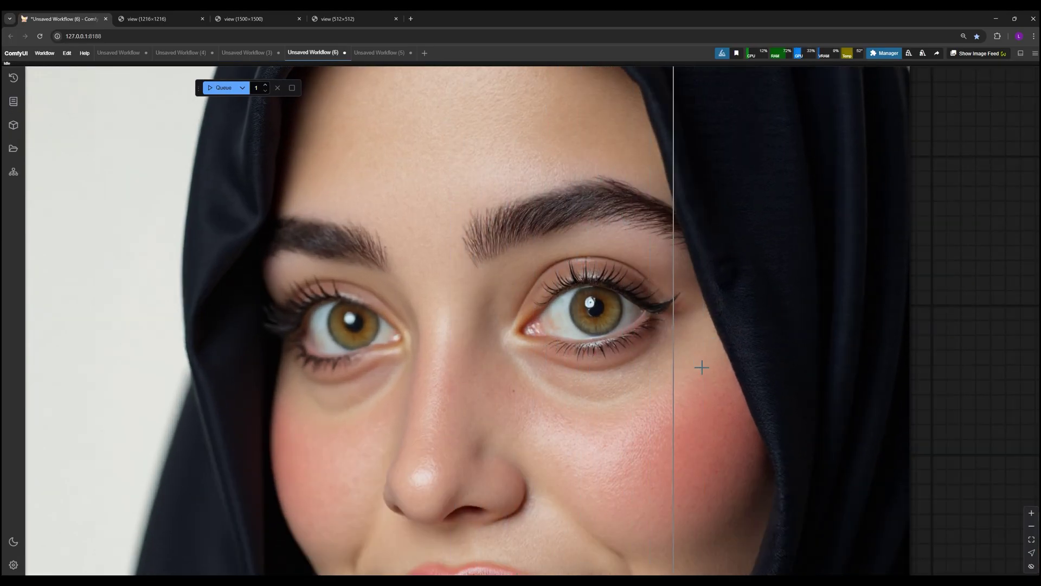
left_click_drag(926, 382, 911, 221)
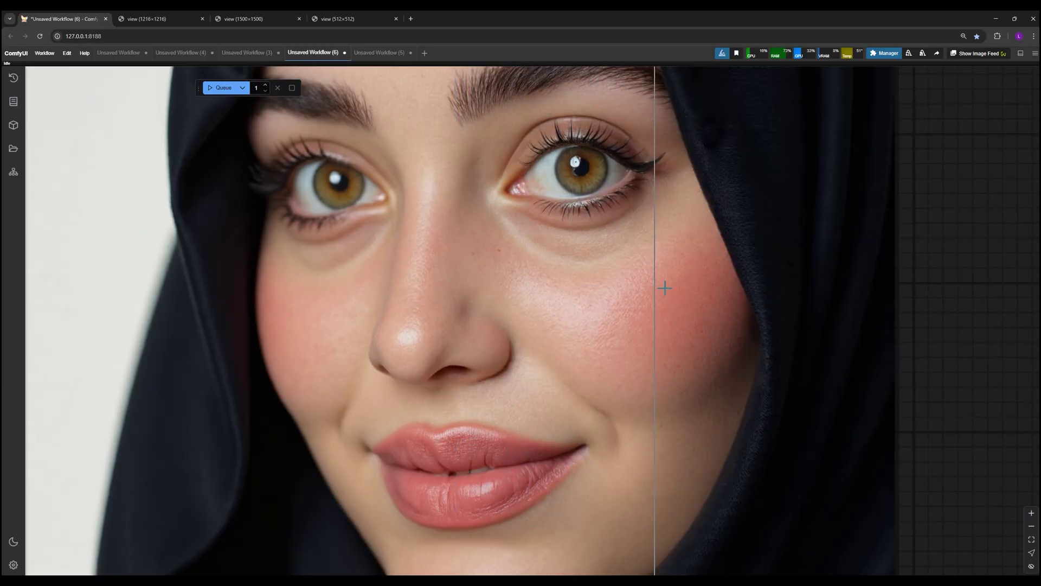